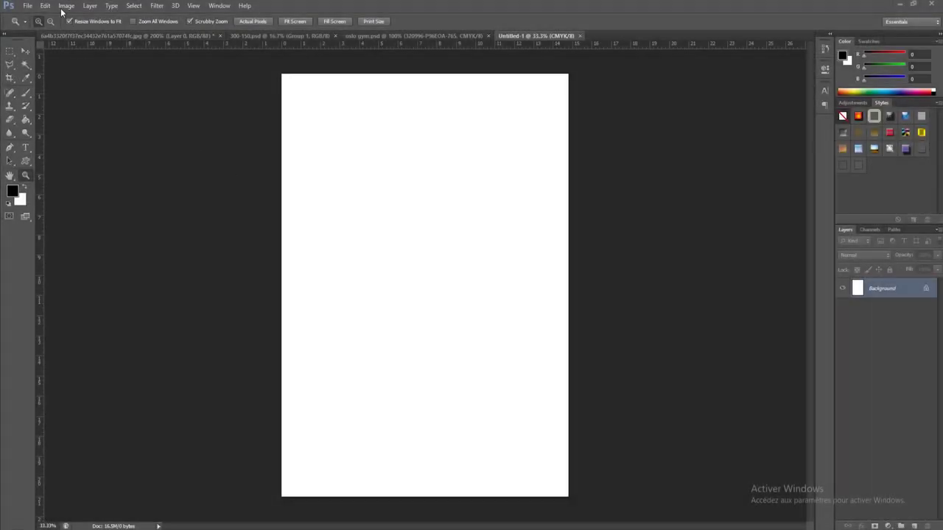
Create a new 15 × 48 cm CMYK Color document and fit it on screen.
click(27, 5)
click(33, 22)
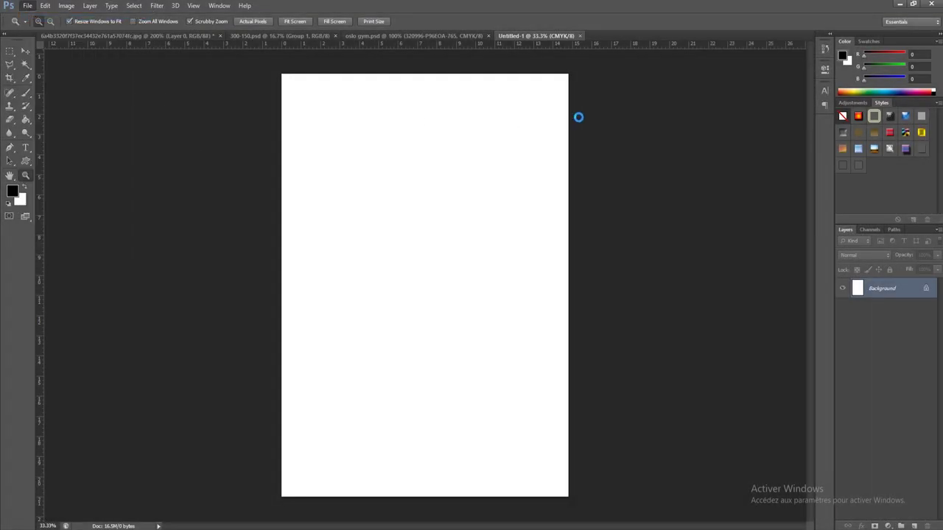
click(604, 147)
click(590, 171)
double_click(549, 147)
text(15)
click(515, 162)
text(48)
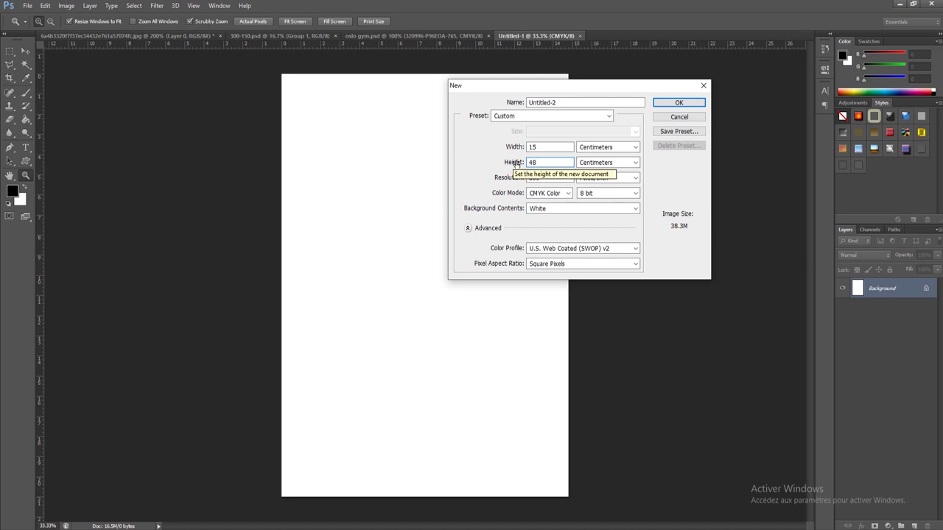
click(516, 178)
click(544, 193)
click(549, 229)
click(678, 103)
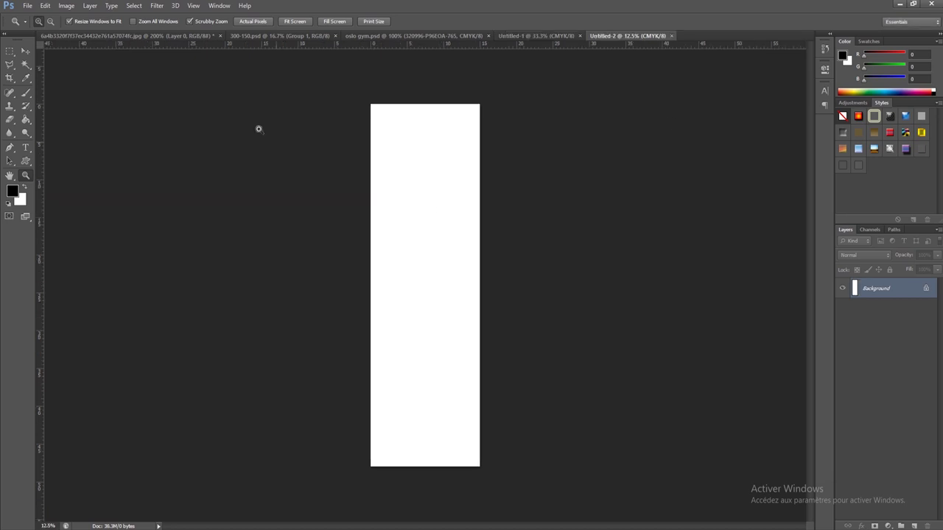
click(193, 5)
Add a horizontal guide at 24 cm.
click(269, 98)
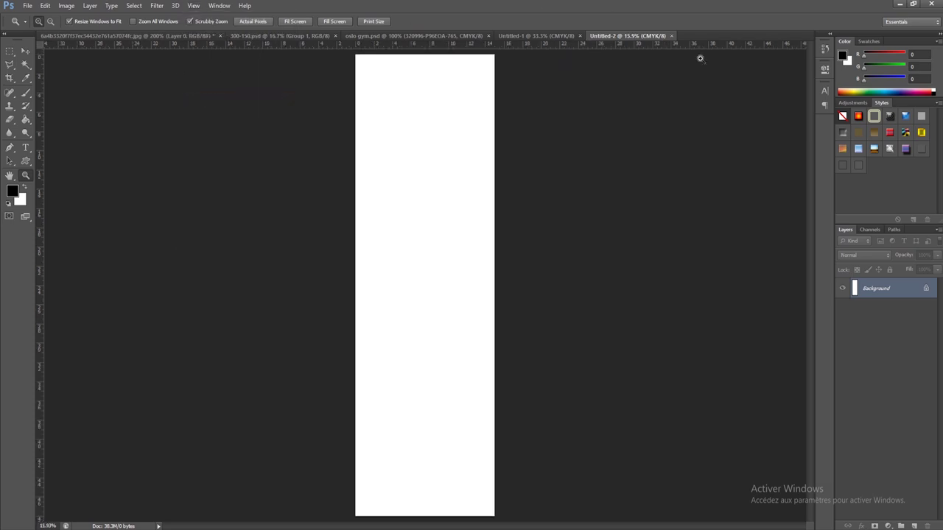
click(193, 5)
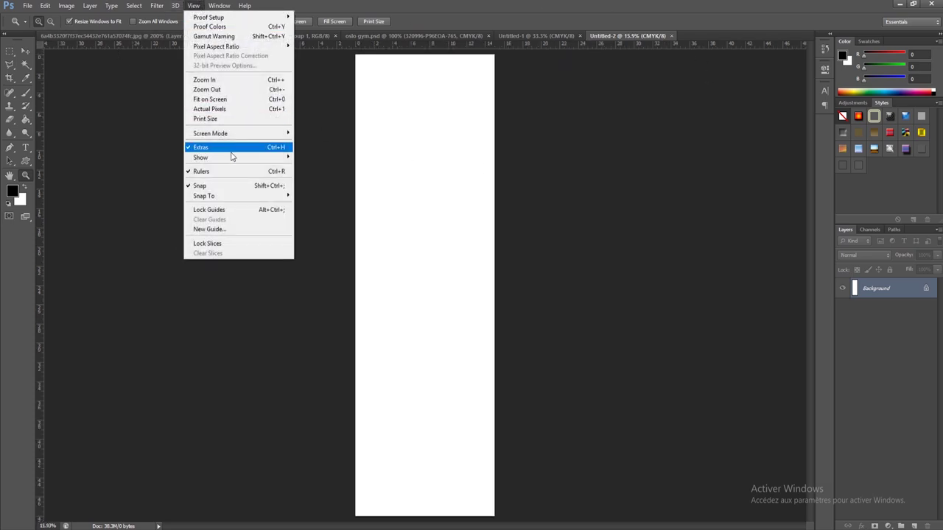
click(218, 229)
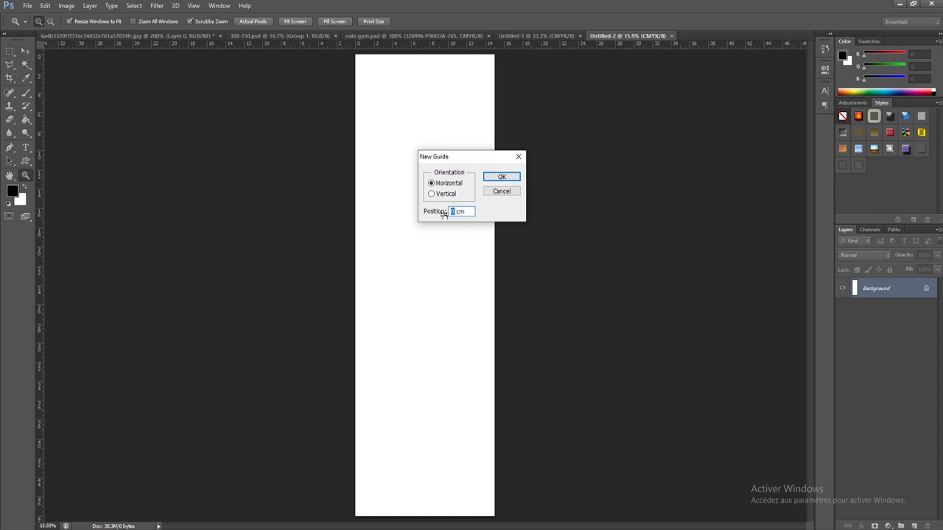
text(24)
key(Return)
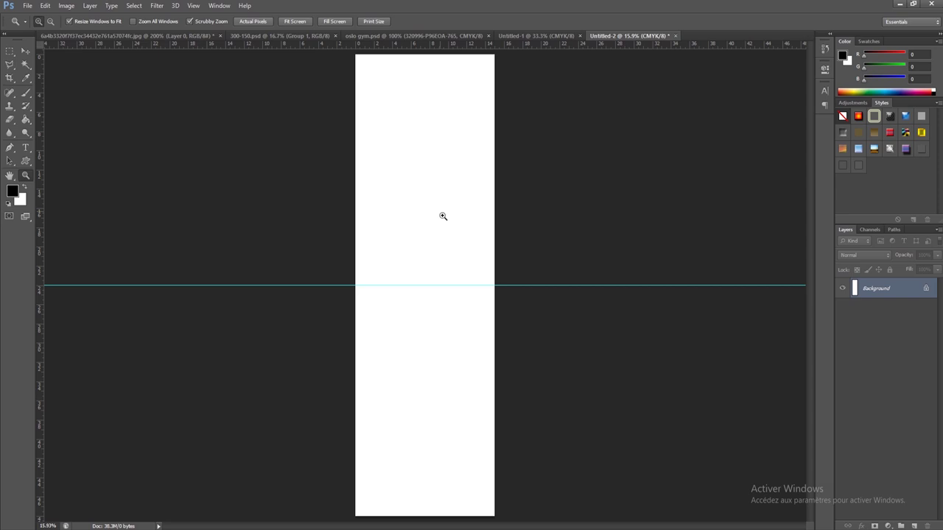
Marquee the top of the page down to the guide, shift the selection down, then deselect.
click(10, 50)
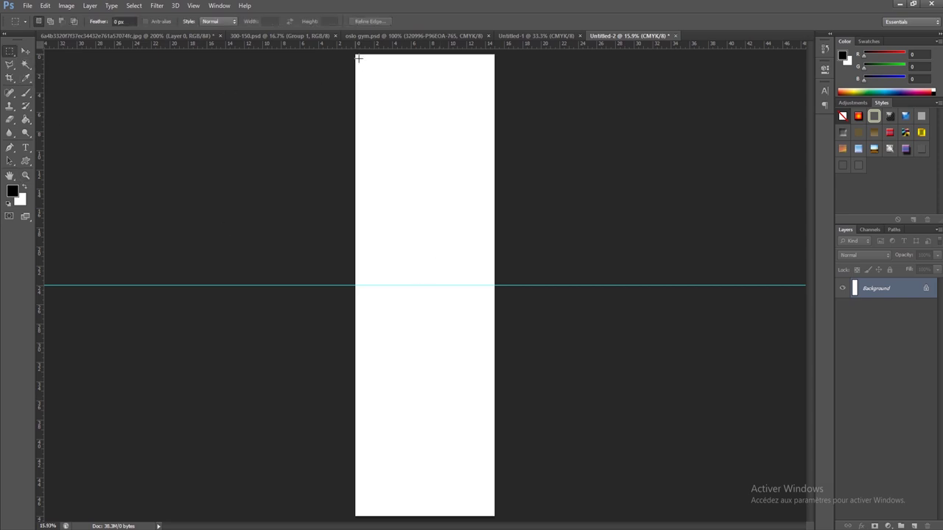
drag(359, 58, 495, 284)
mouse_move(464, 109)
mouse_down()
mouse_move(446, 219)
mouse_move(444, 324)
mouse_up()
click(193, 5)
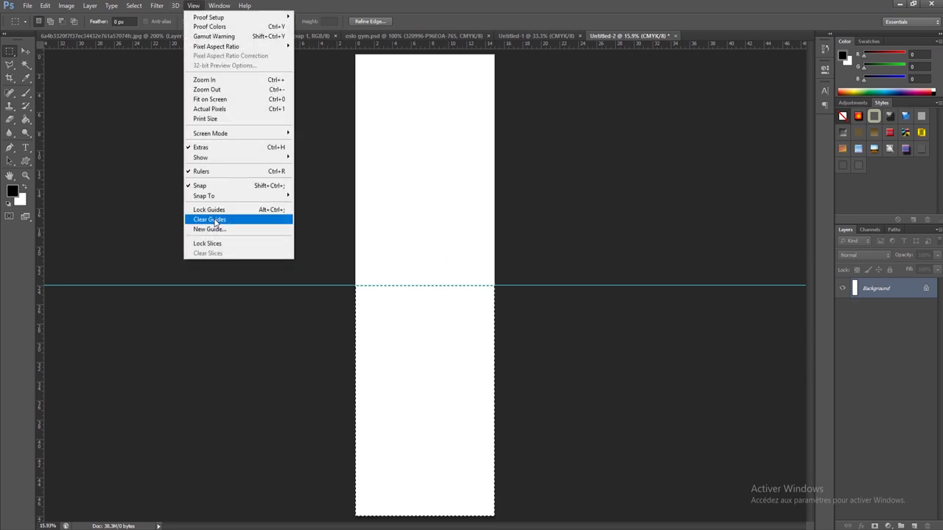
click(134, 5)
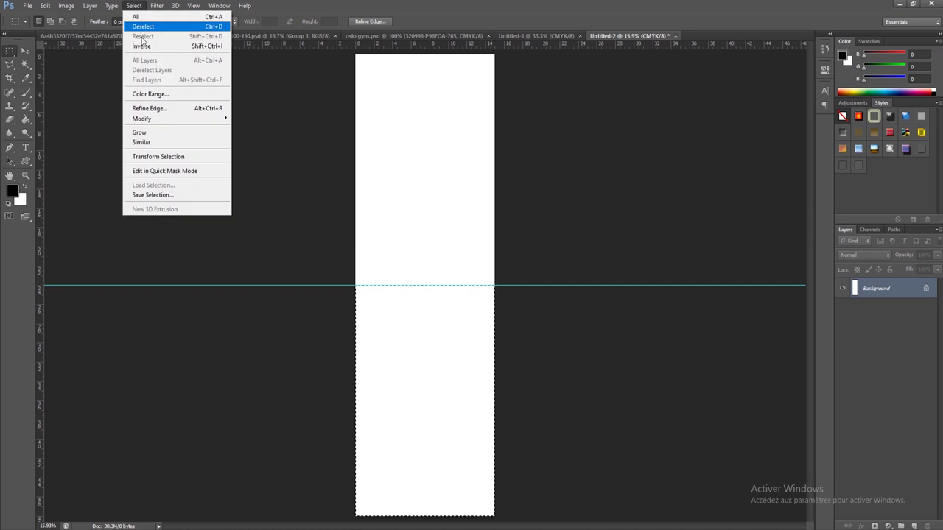
click(143, 27)
Add another horizontal guide at 4 cm.
click(193, 5)
click(217, 229)
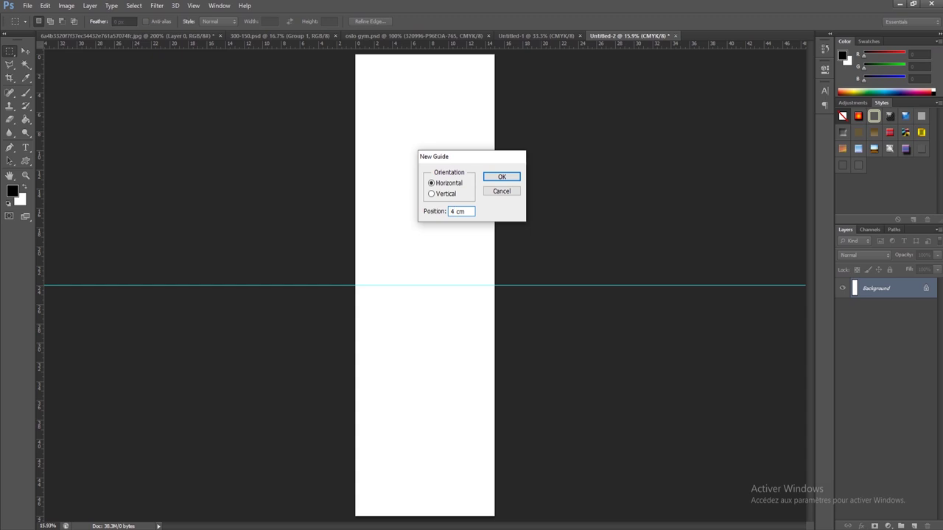
key(Return)
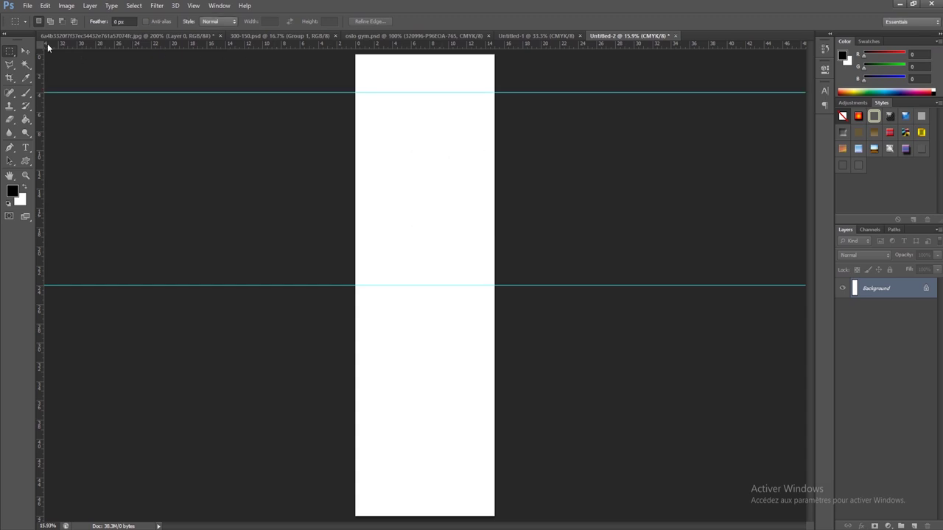
Place a guide about 4 cm above the page bottom, deselect, and zoom to 25%.
mouse_move(357, 57)
mouse_down()
mouse_move(493, 92)
mouse_move(491, 498)
mouse_up()
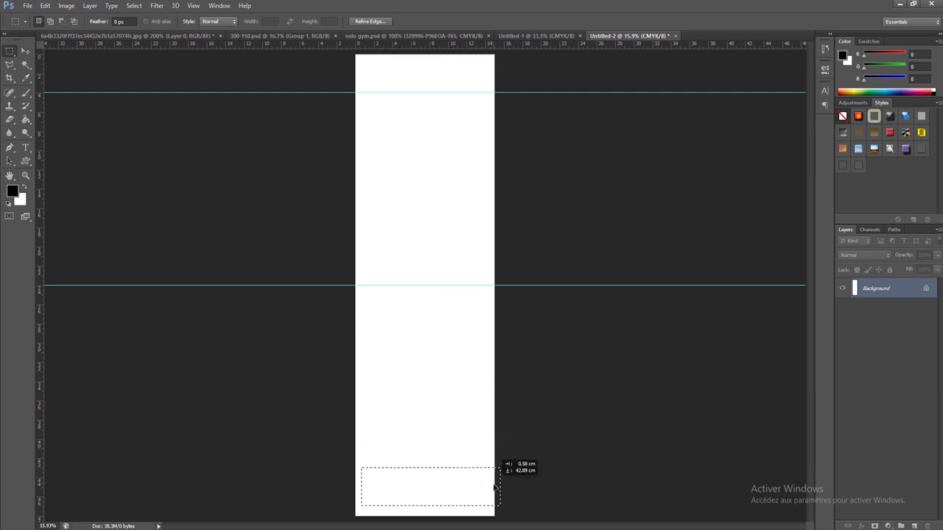
drag(358, 44, 481, 479)
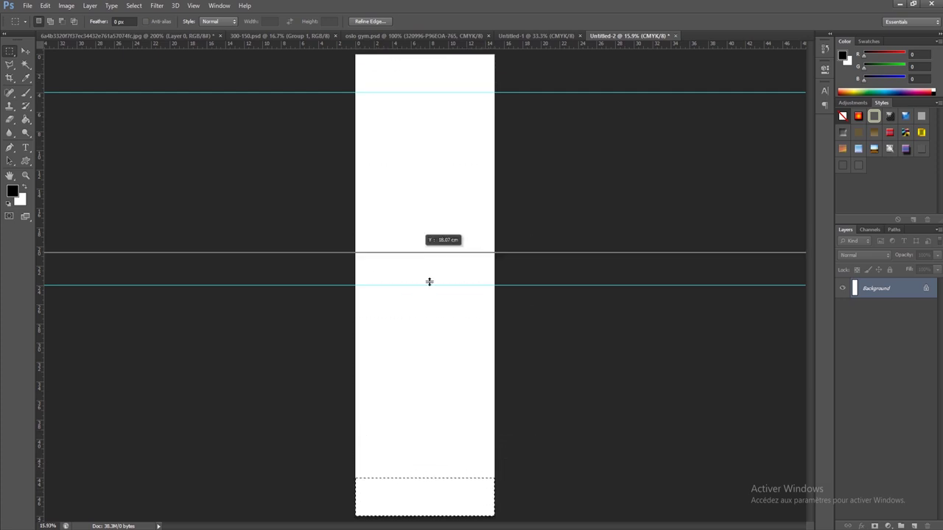
click(133, 5)
click(143, 27)
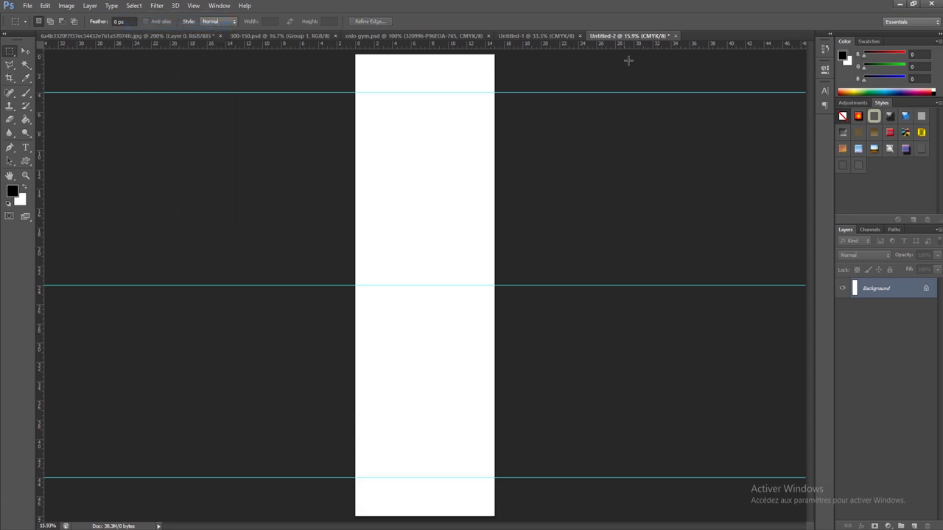
click(26, 175)
mouse_move(432, 378)
mouse_down()
mouse_move(459, 305)
mouse_move(463, 255)
mouse_up()
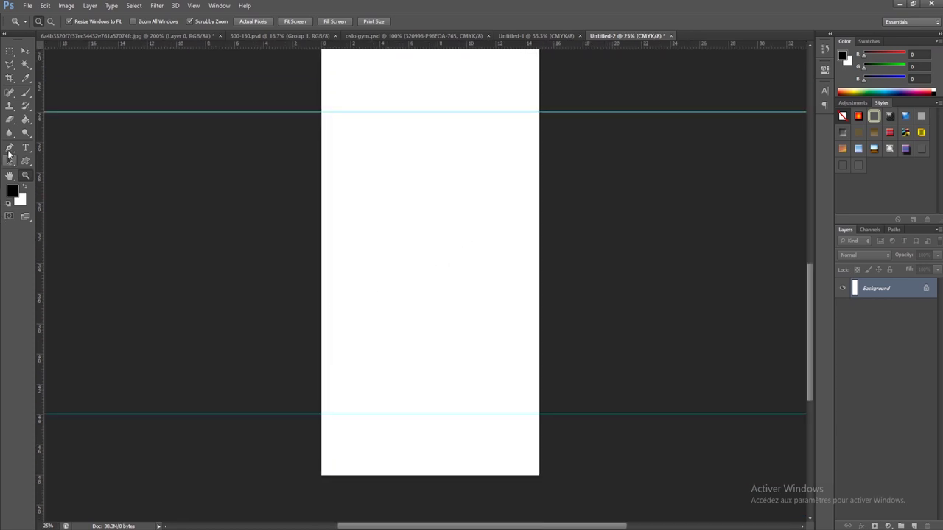
On a new layer, start a Pen path at the page's right edge, zoomed to 33.3%.
click(10, 147)
click(914, 526)
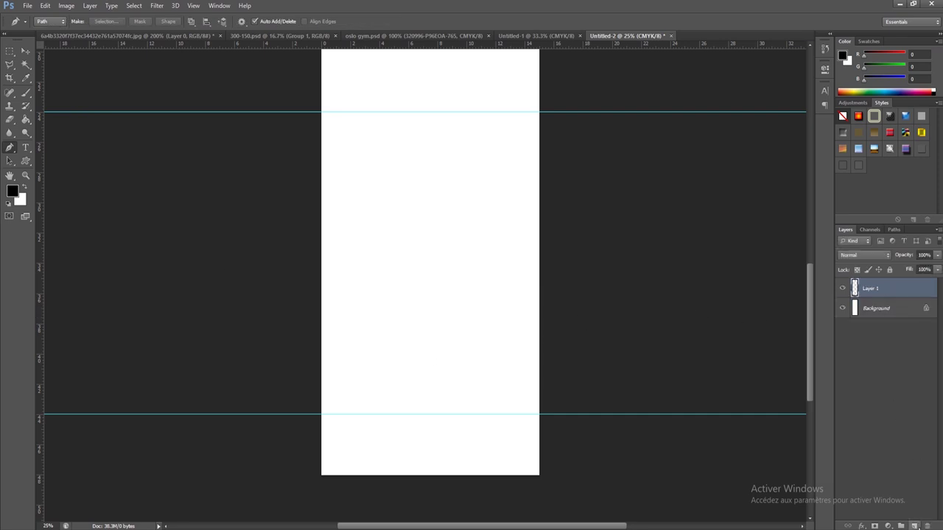
click(543, 299)
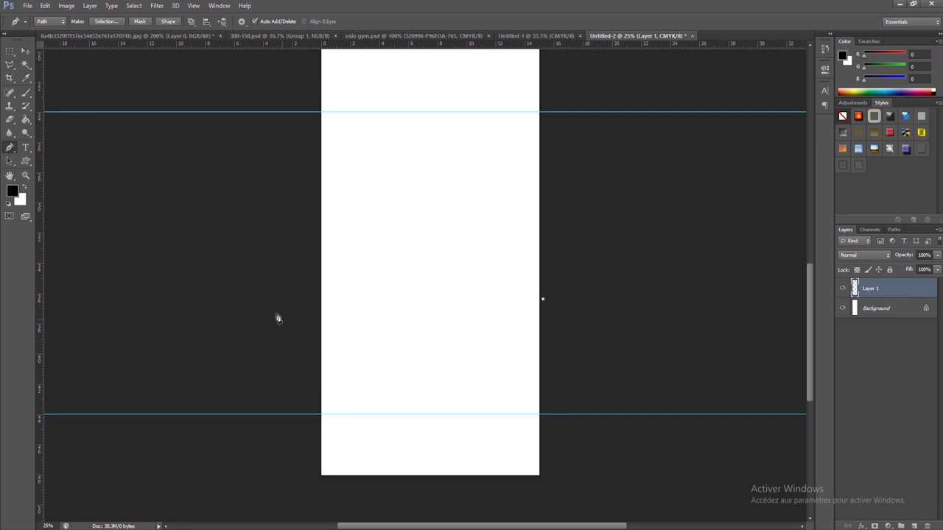
click(26, 175)
click(455, 291)
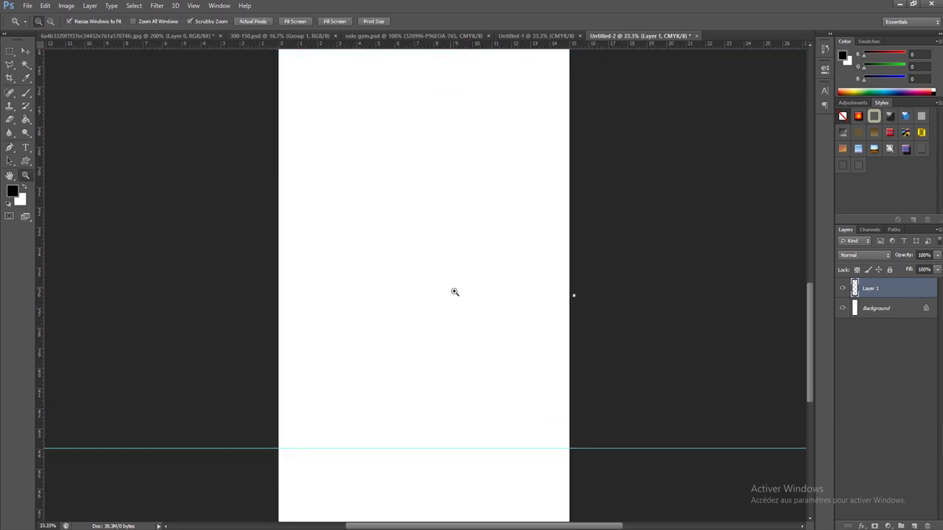
key(p)
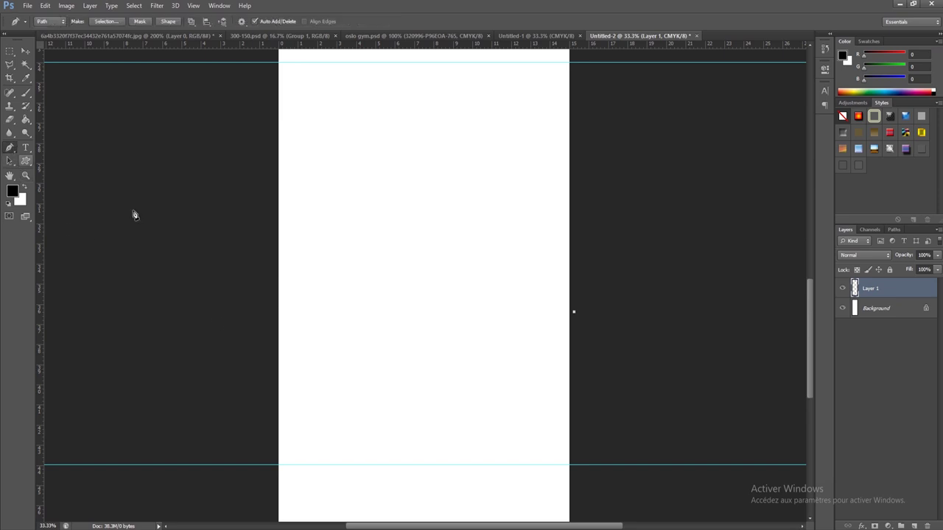
Curve the path into a wave running past the page's left edge.
click(273, 358)
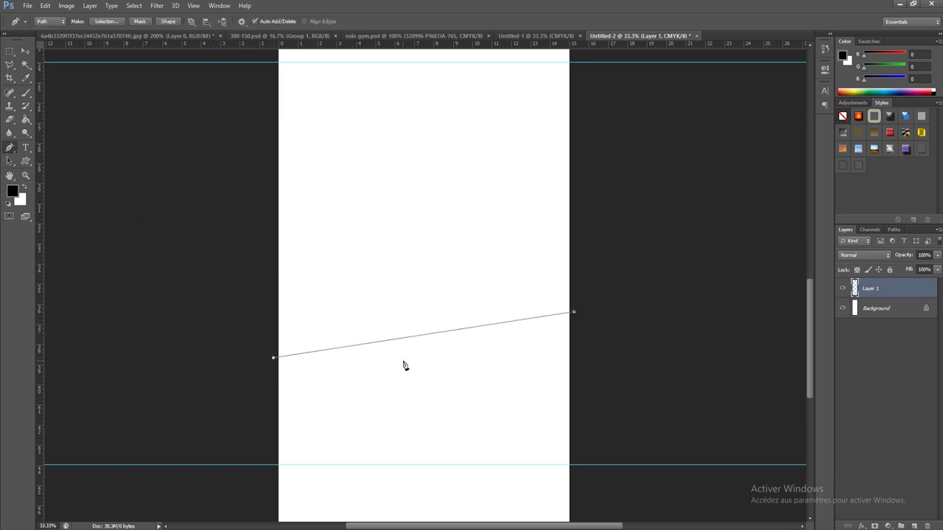
click(395, 340)
mouse_move(478, 327)
mouse_down()
mouse_move(481, 306)
mouse_move(497, 368)
mouse_up()
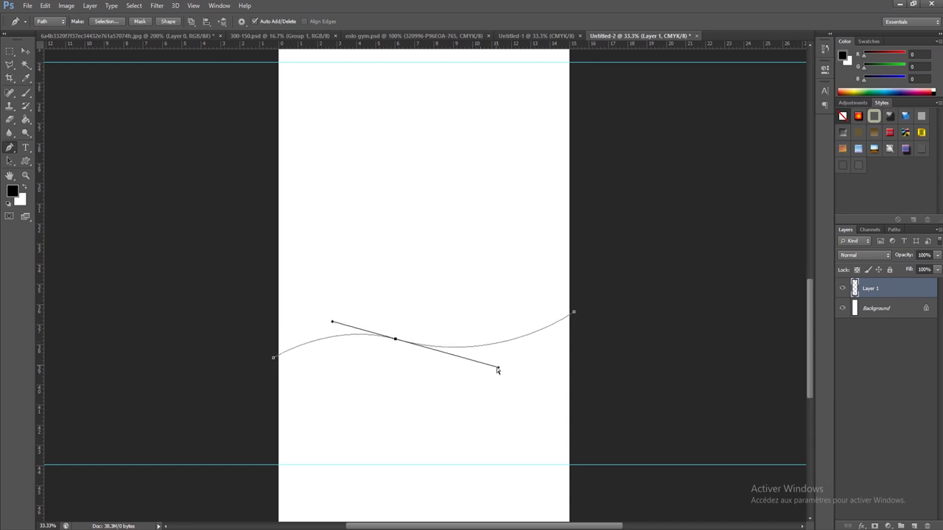
drag(395, 340, 392, 355)
drag(274, 357, 265, 370)
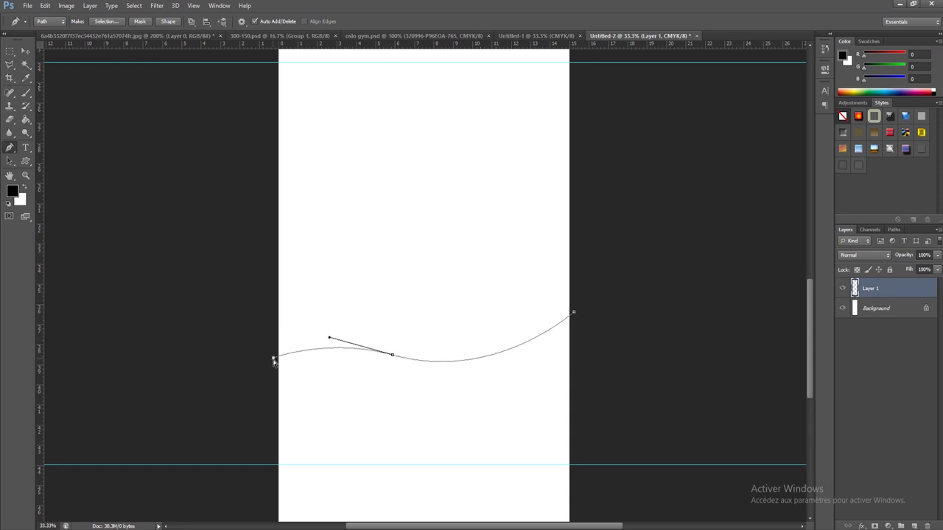
drag(330, 338, 314, 330)
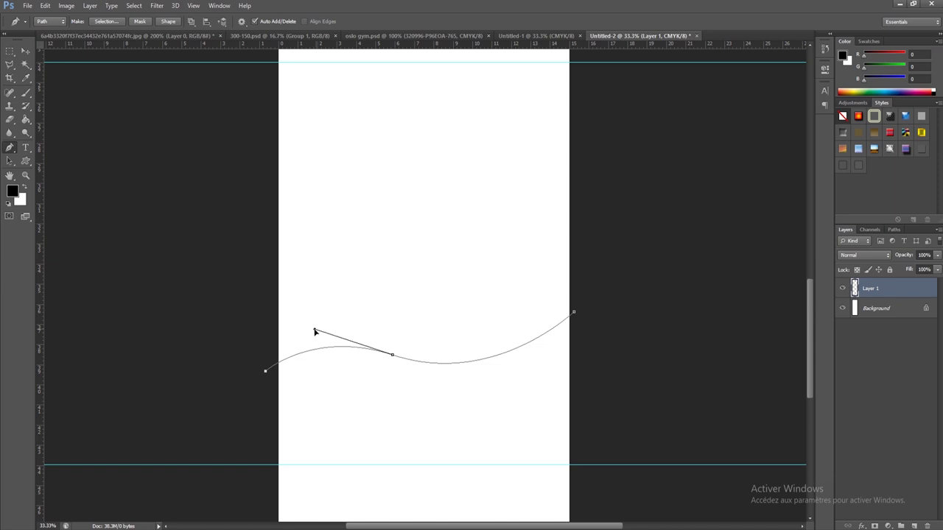
drag(267, 377, 266, 376)
Close the wave path along the lower guide and convert it to a Shape layer.
click(279, 466)
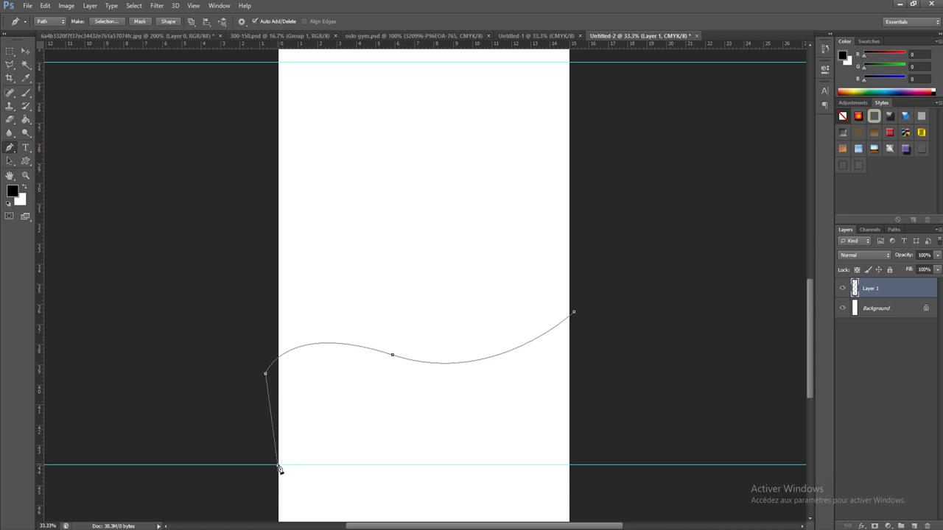
click(583, 466)
click(574, 313)
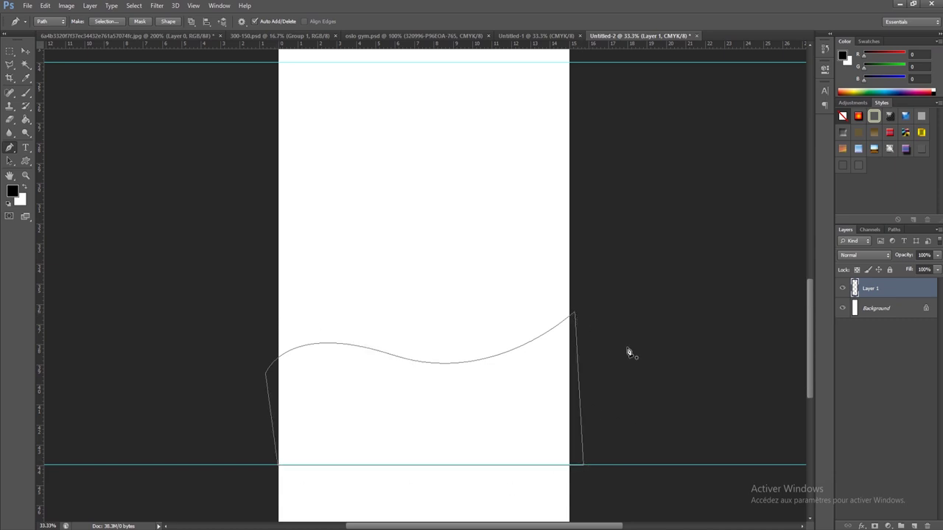
click(168, 21)
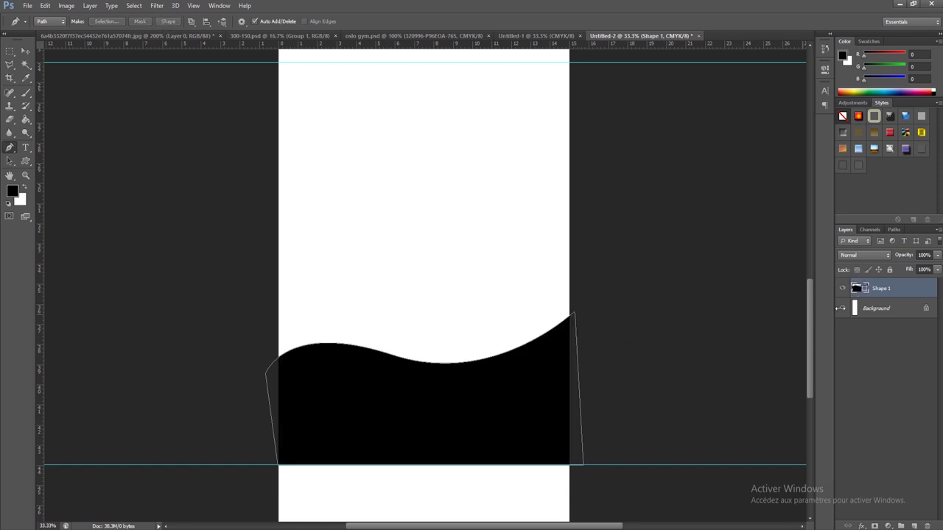
Fill the wave shape with navy #0c3b7a.
double_click(858, 288)
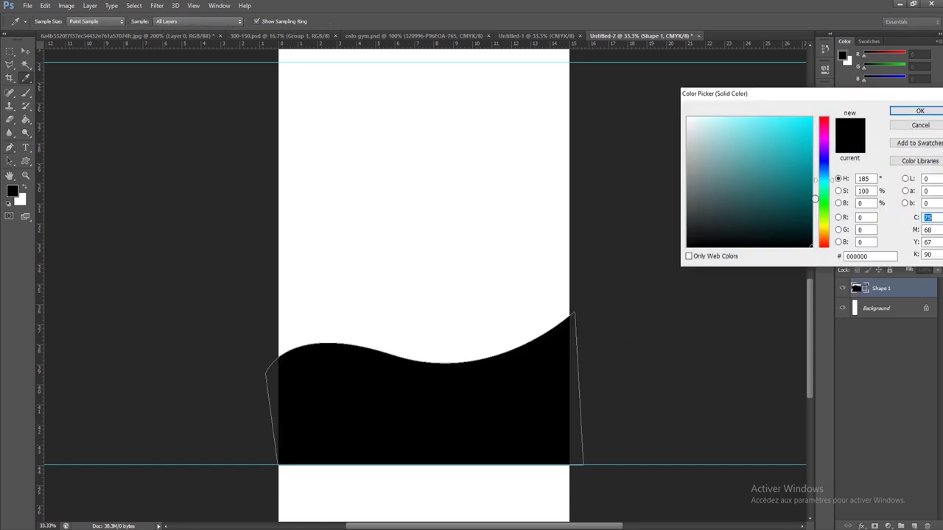
click(823, 171)
click(792, 182)
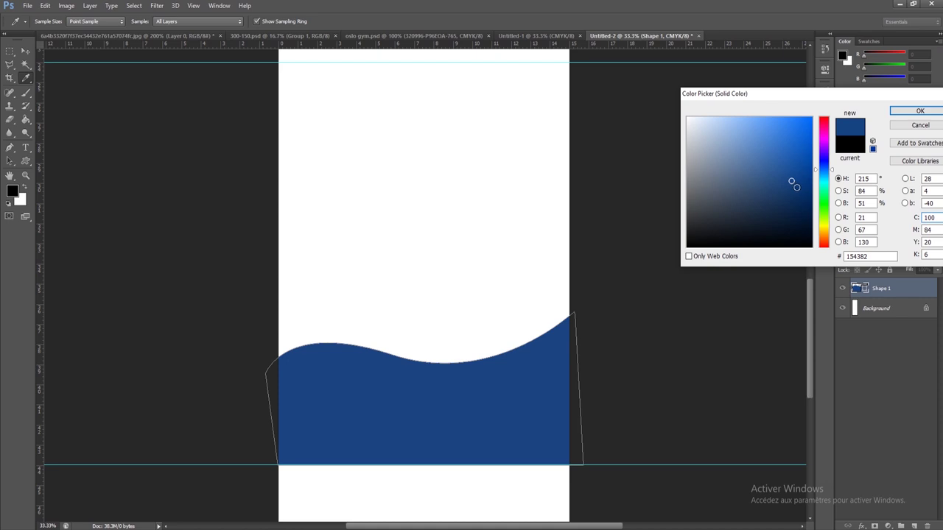
click(800, 187)
click(910, 115)
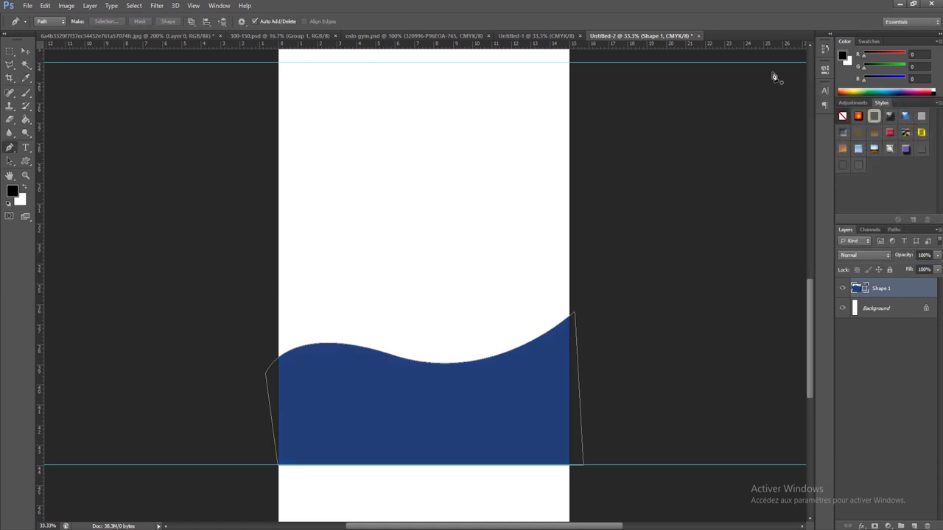
click(914, 526)
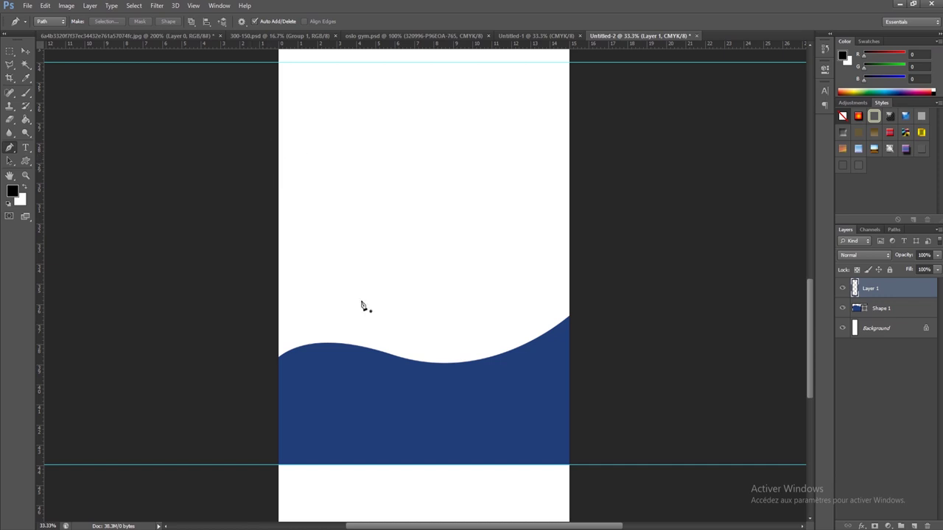
Outline a curving form rising up the page's left edge with the Pen tool.
click(422, 370)
drag(366, 299, 306, 314)
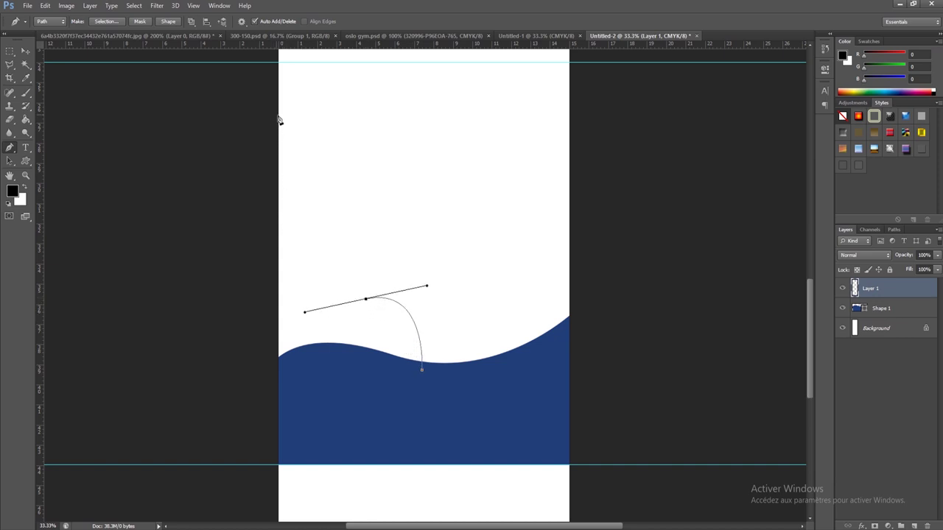
drag(280, 112, 248, 123)
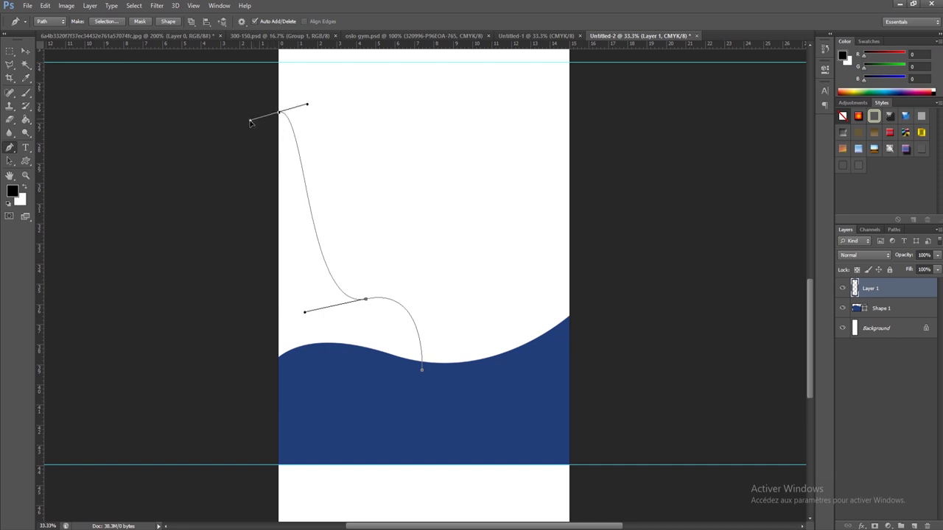
click(242, 145)
click(236, 178)
click(240, 210)
click(243, 251)
click(256, 322)
Finish the outline's bottom edge, close it, and convert it to a Shape layer.
click(256, 362)
click(318, 379)
click(354, 376)
click(406, 385)
click(421, 370)
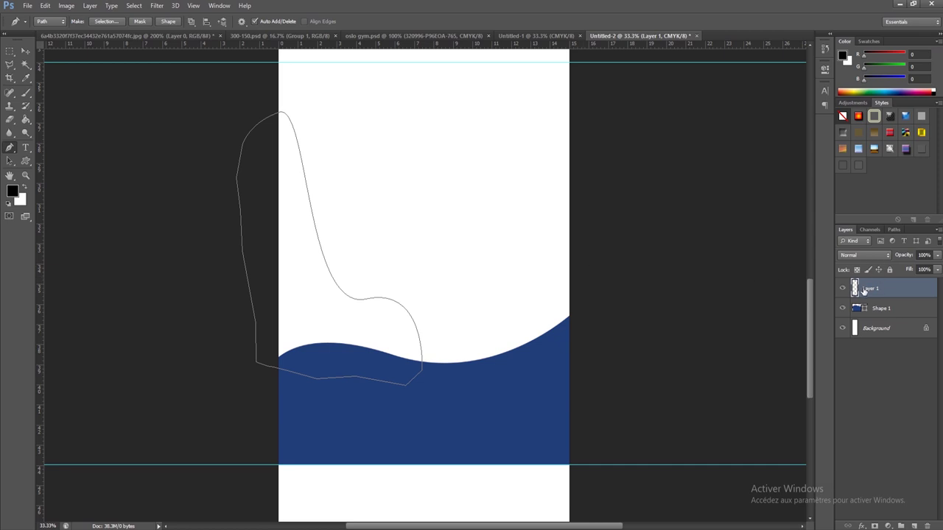
click(168, 21)
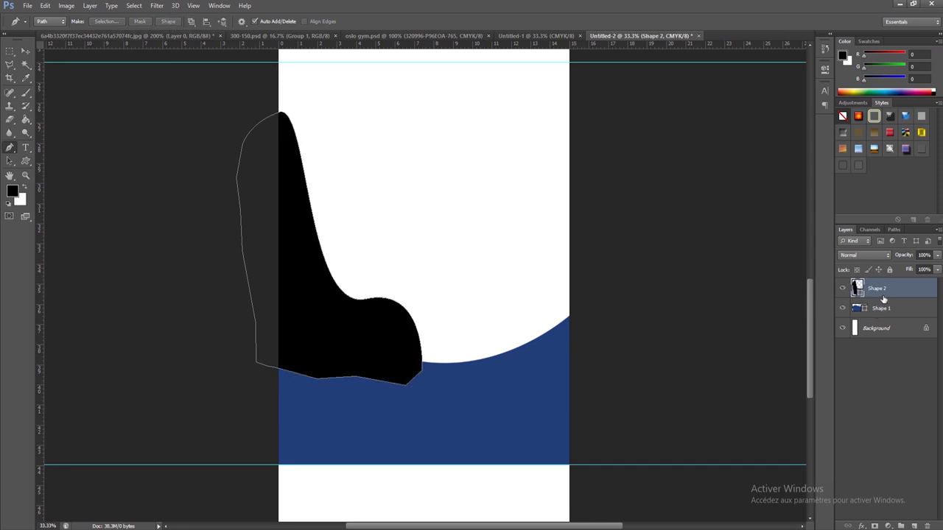
Move Shape 2 beneath the navy wave and fill it orange #e65a23.
drag(883, 298, 882, 317)
double_click(859, 308)
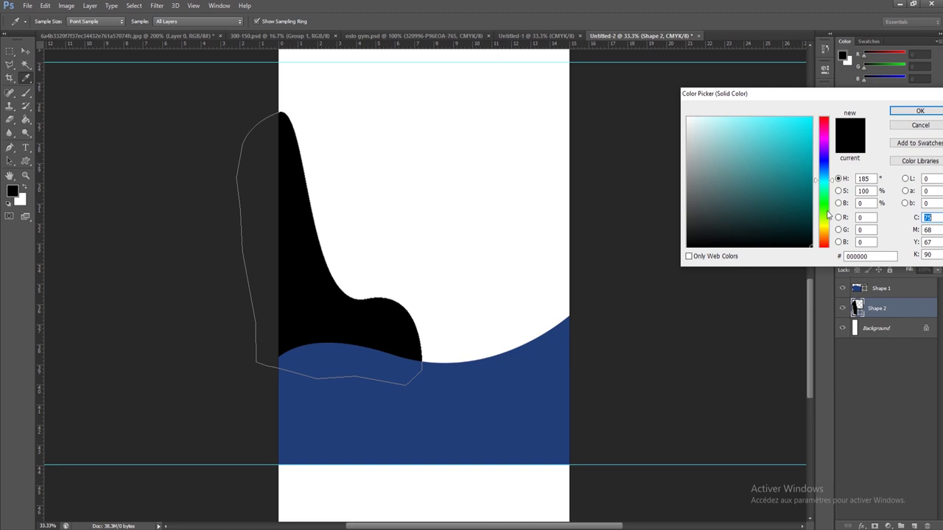
click(823, 242)
click(795, 132)
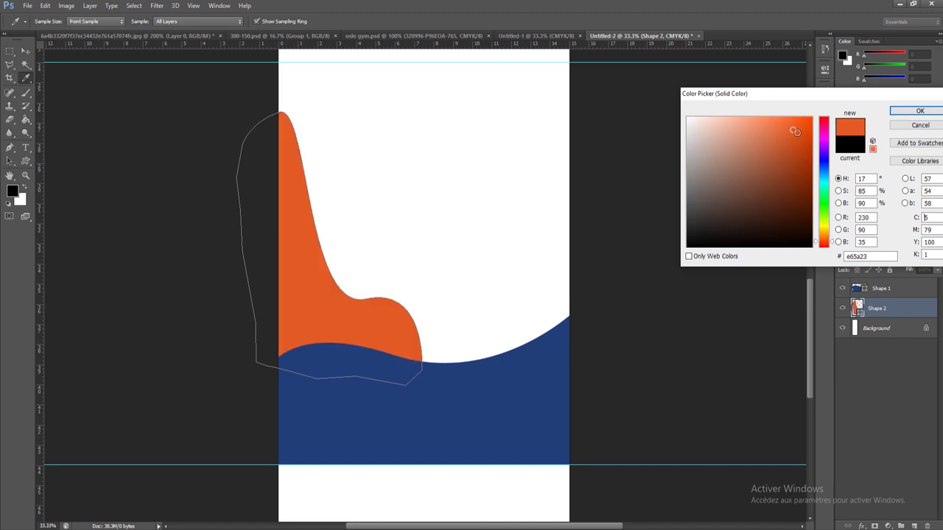
click(920, 110)
double_click(858, 308)
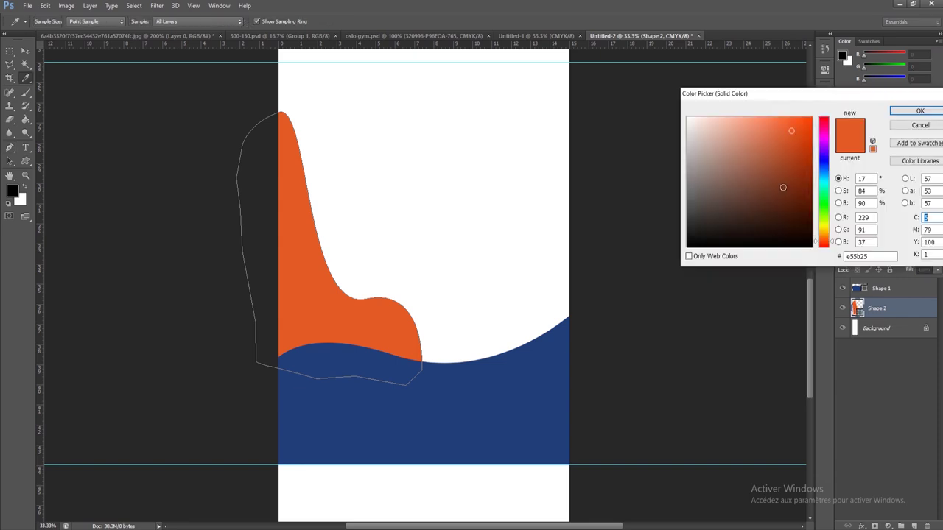
click(900, 111)
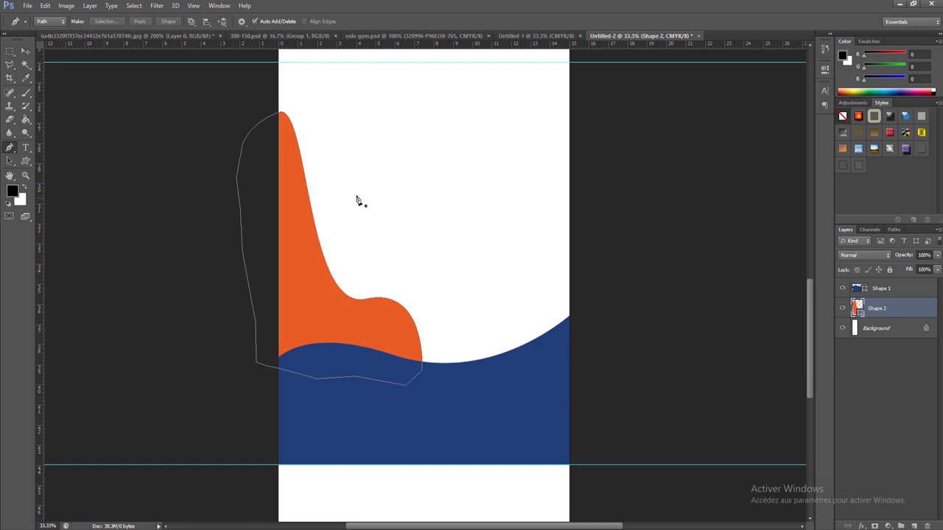
click(884, 288)
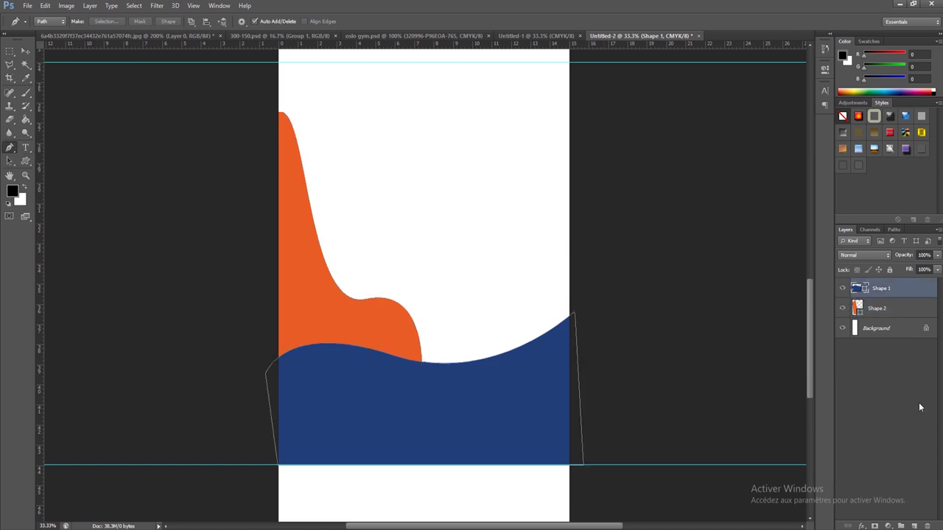
On a new layer, draw curved wave points across the top of the page.
click(914, 525)
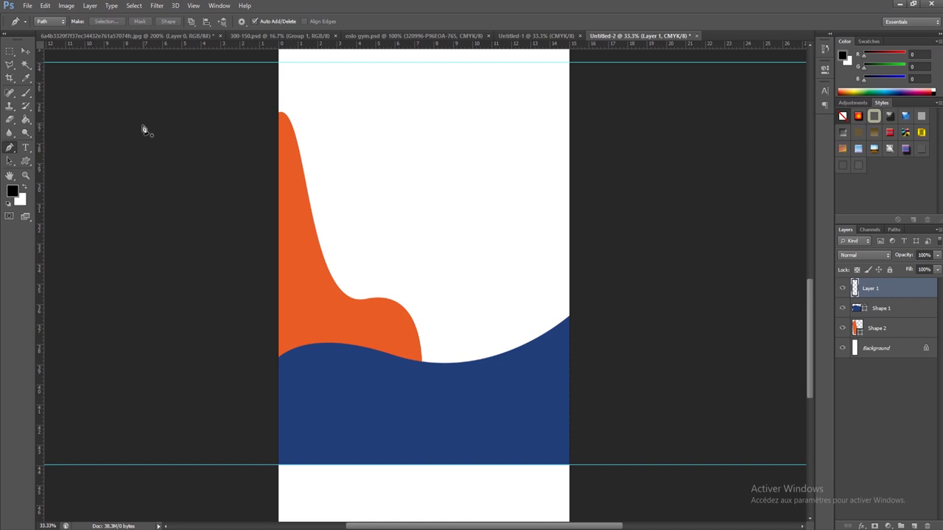
click(585, 139)
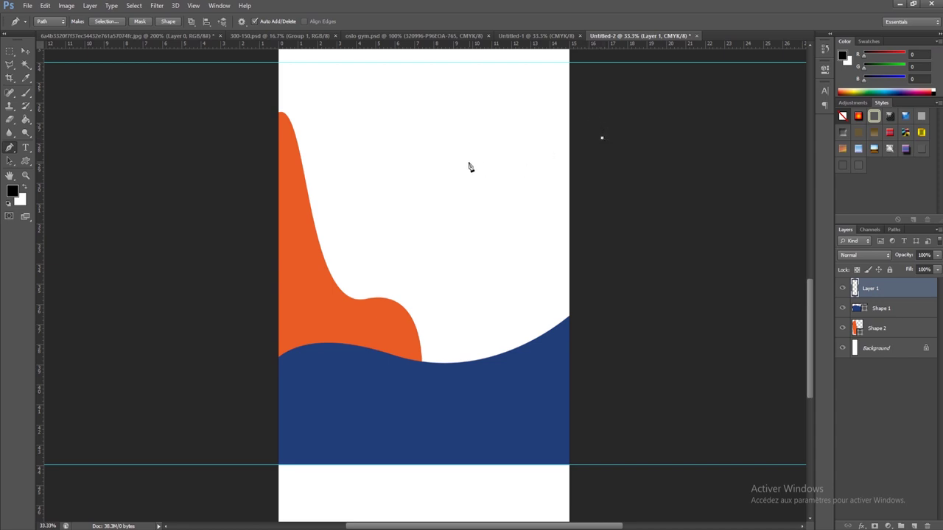
drag(452, 153, 403, 114)
drag(453, 153, 447, 137)
drag(604, 139, 604, 117)
drag(496, 175, 519, 214)
drag(315, 156, 283, 209)
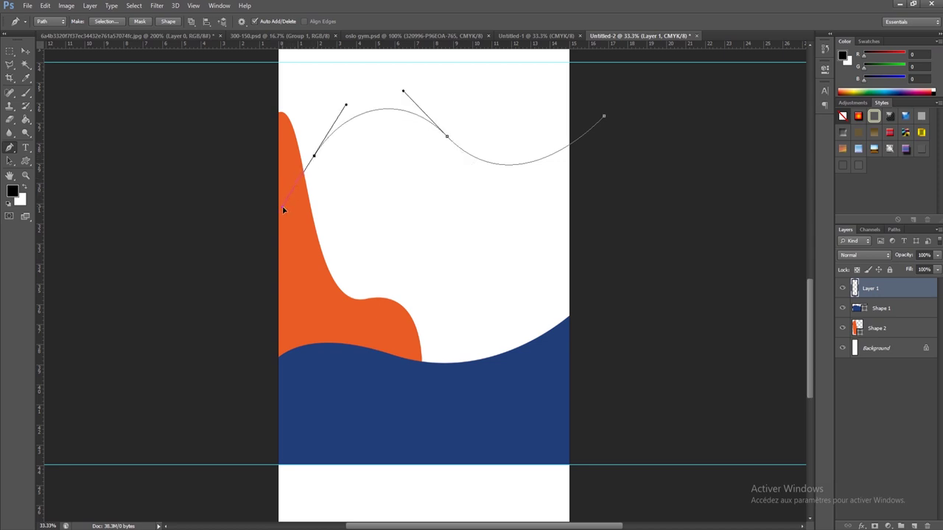
Close the wave outline through the top corners and convert it to a Shape layer.
drag(206, 158, 234, 96)
click(279, 64)
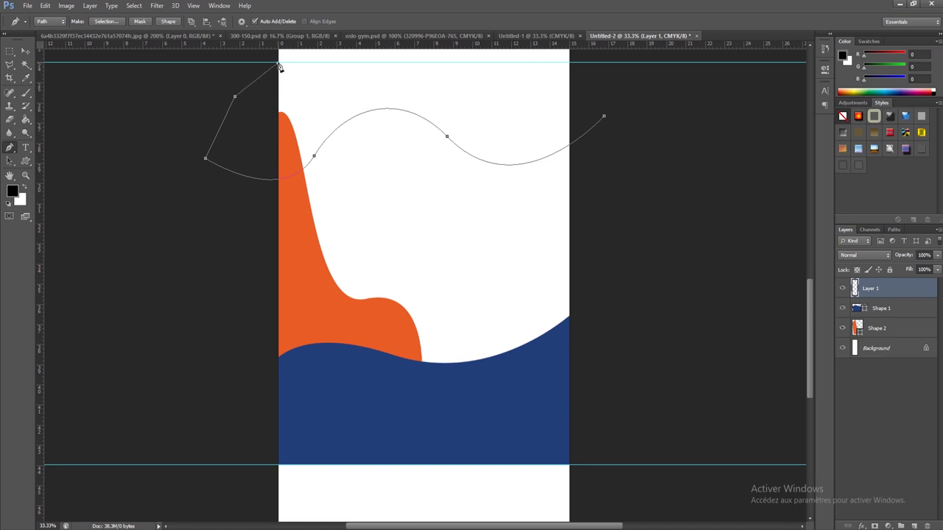
click(581, 62)
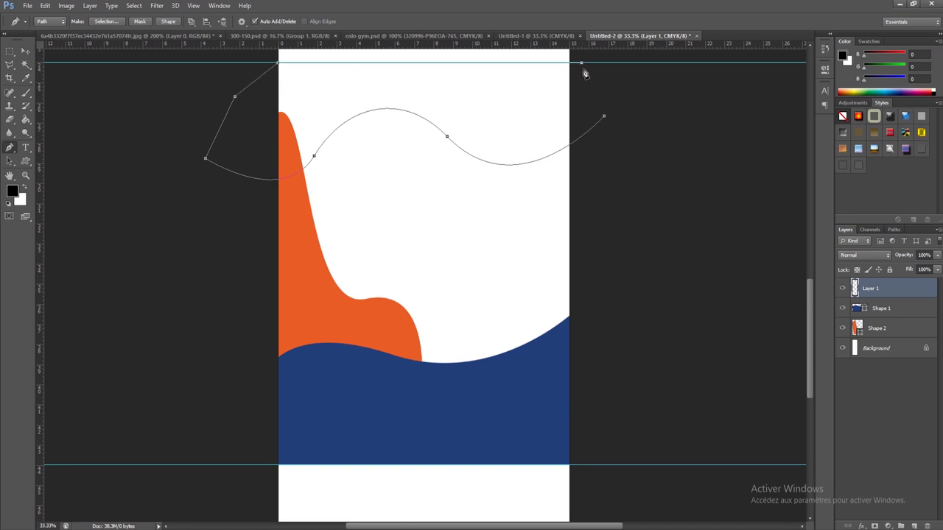
click(605, 119)
click(168, 20)
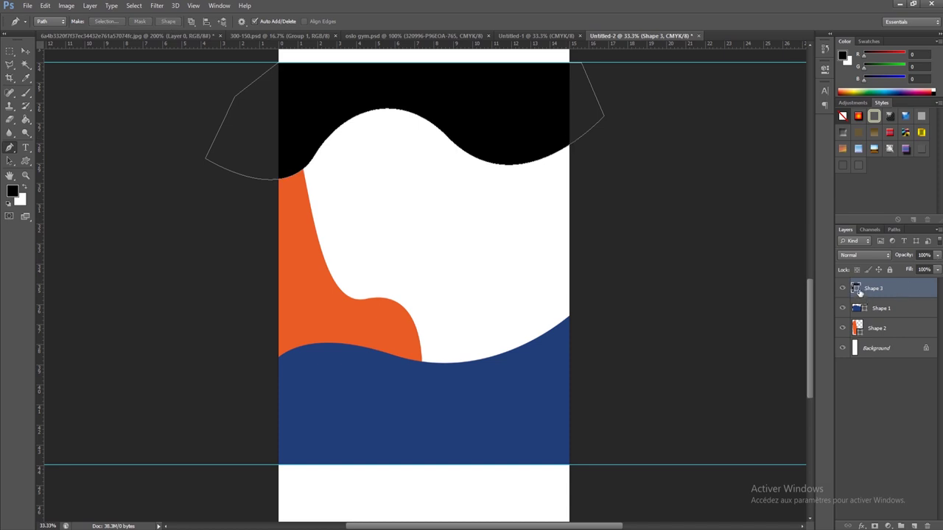
Colour the top wave golden orange #ef9b17 and move it below Shape 2.
double_click(858, 289)
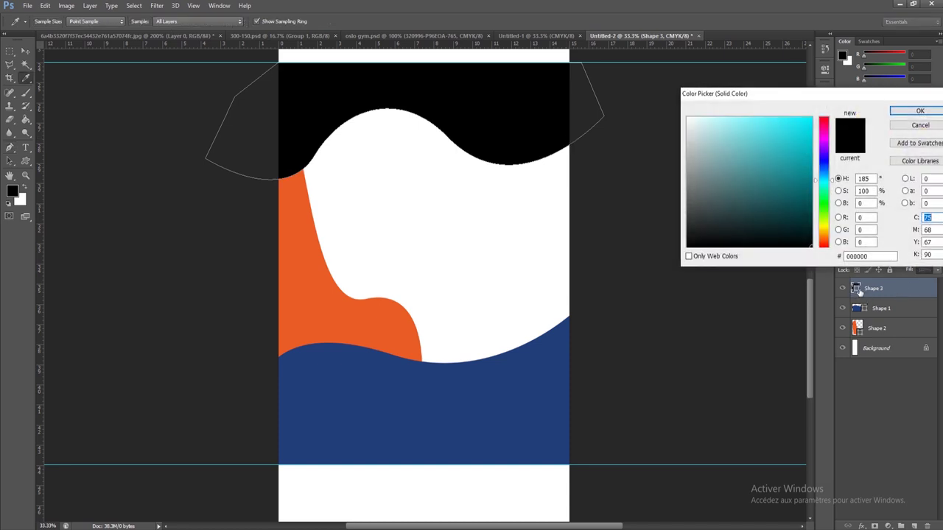
click(801, 126)
click(919, 111)
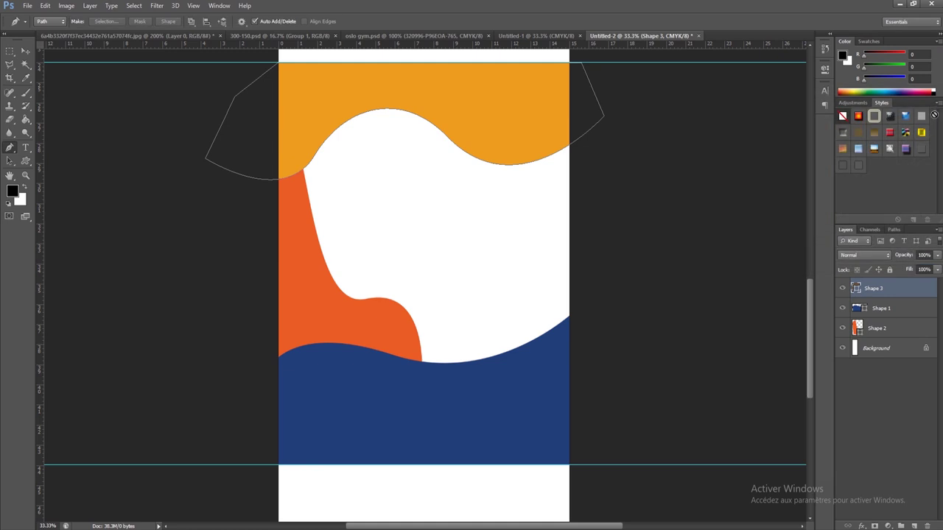
mouse_move(893, 295)
mouse_down()
mouse_move(891, 316)
mouse_move(869, 337)
mouse_up()
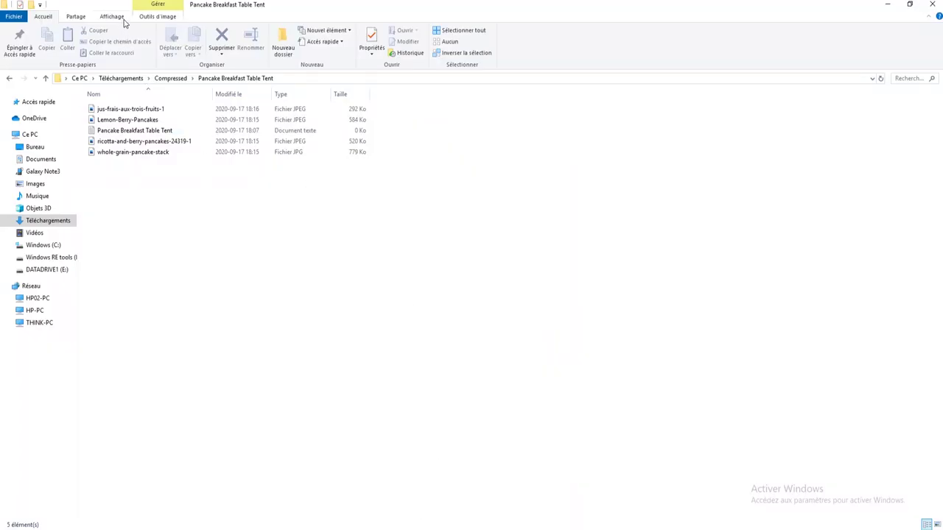
Show the photo folder as extra large thumbnails and drag the pancake photo toward the flyer.
click(115, 17)
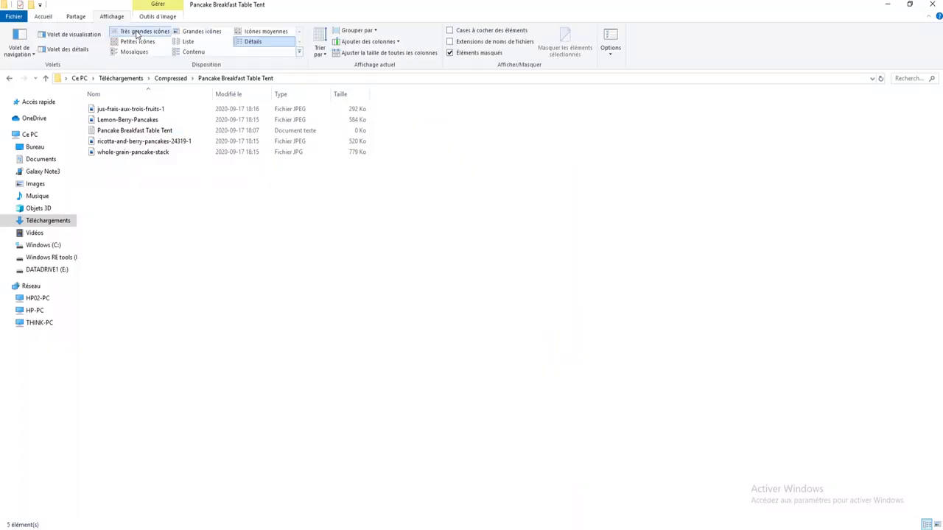
click(144, 31)
drag(725, 193, 328, 512)
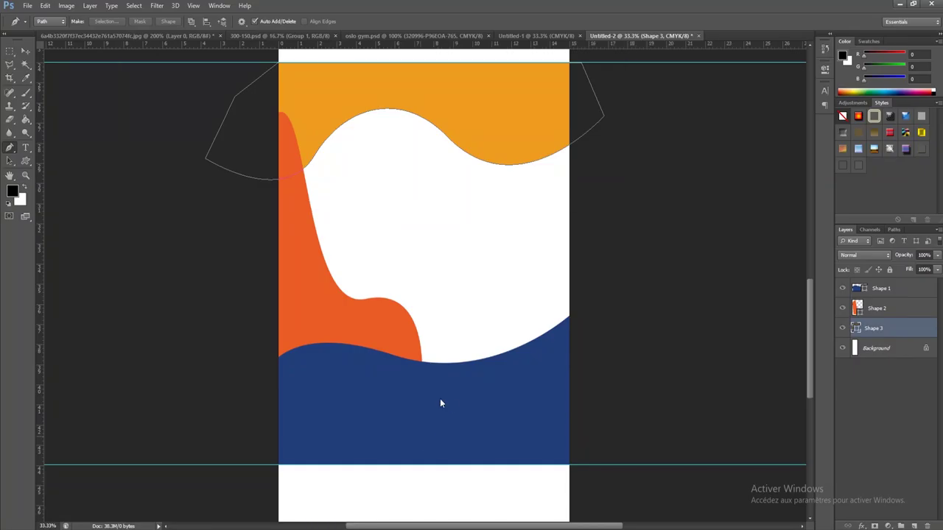
Place the whole-grain-pancake-stack photo on the flyer, enlarge it, and tuck it below Shape 3.
drag(328, 511, 423, 439)
drag(472, 309, 471, 271)
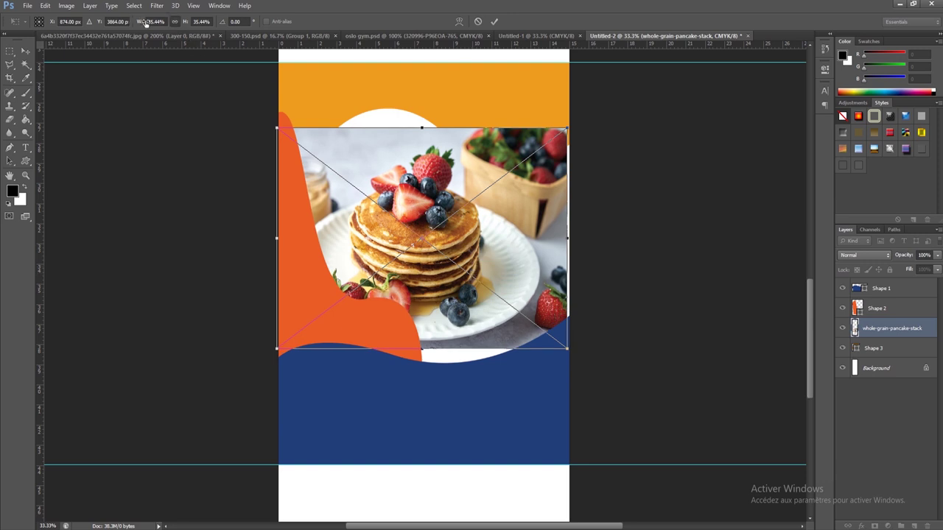
drag(144, 22, 161, 23)
key(Return)
key(p)
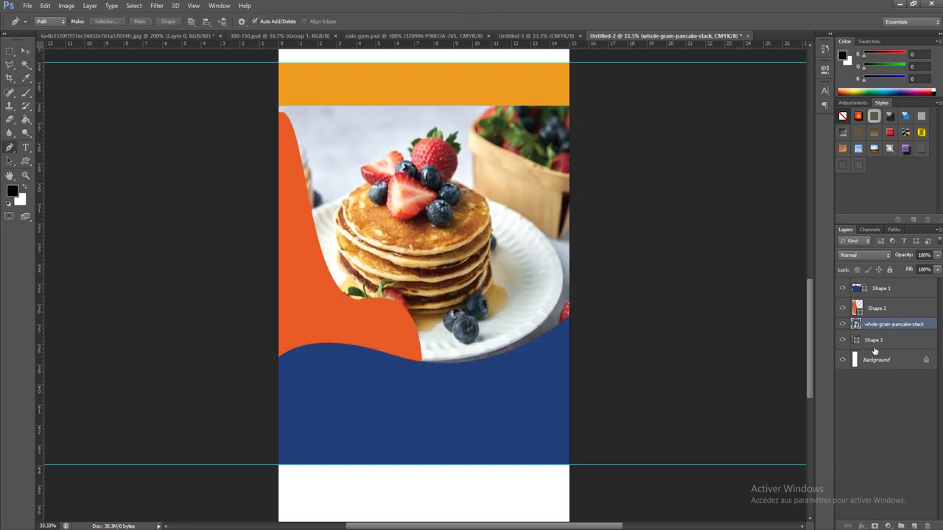
drag(886, 327, 884, 349)
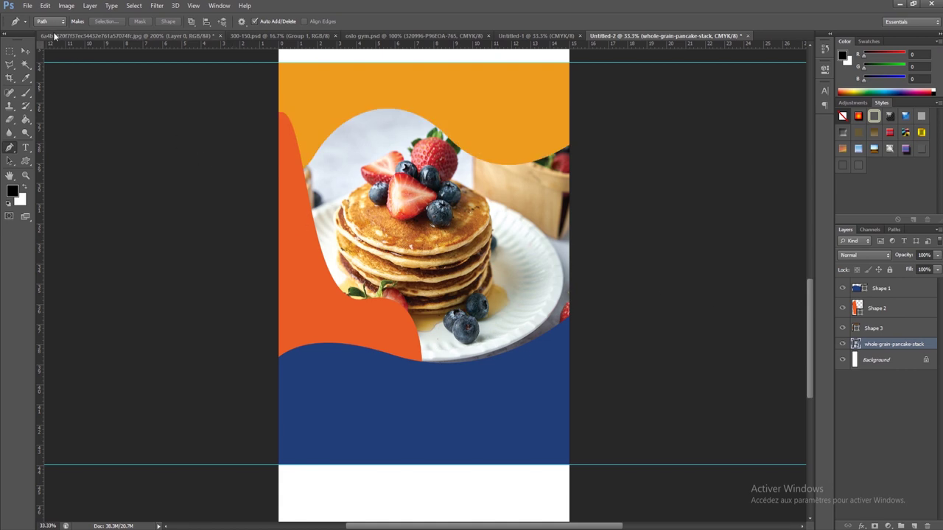
Shrink the pancake photo slightly with Free Transform to about 41%.
click(44, 6)
click(150, 195)
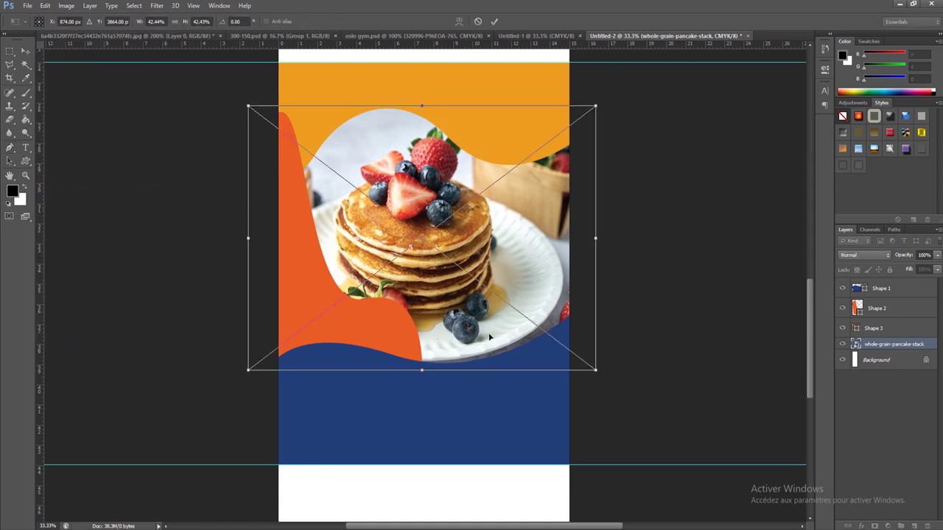
drag(595, 371, 588, 364)
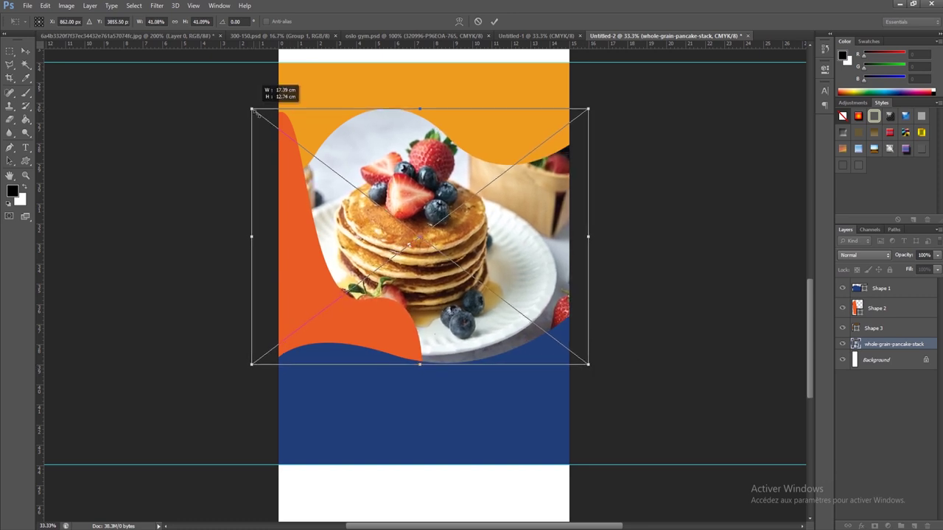
key(Return)
key(p)
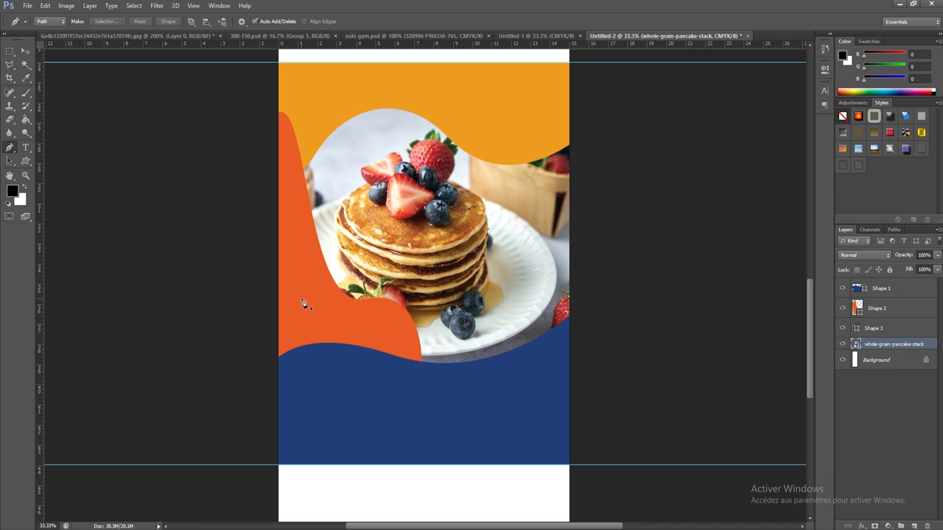
Draw a circle with the Ellipse tool on a new layer above the navy wave.
right_click(26, 161)
click(73, 180)
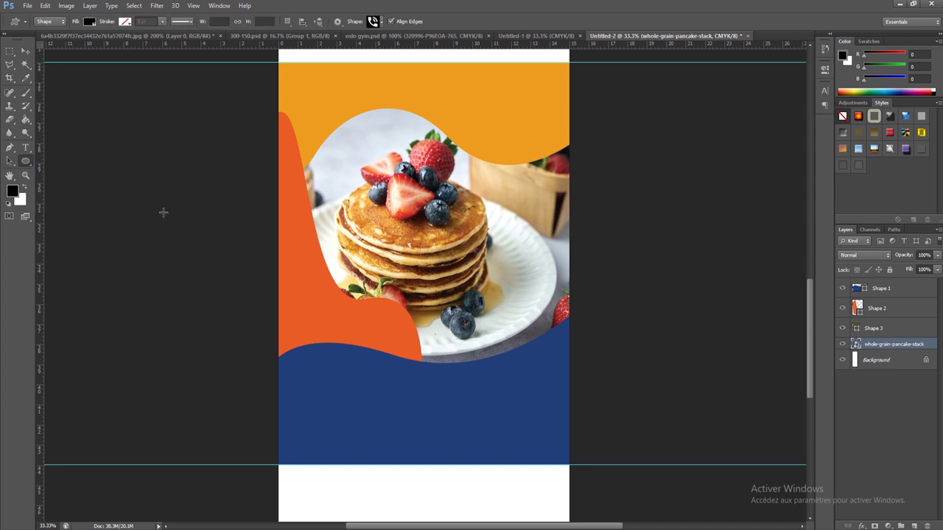
click(896, 297)
click(914, 525)
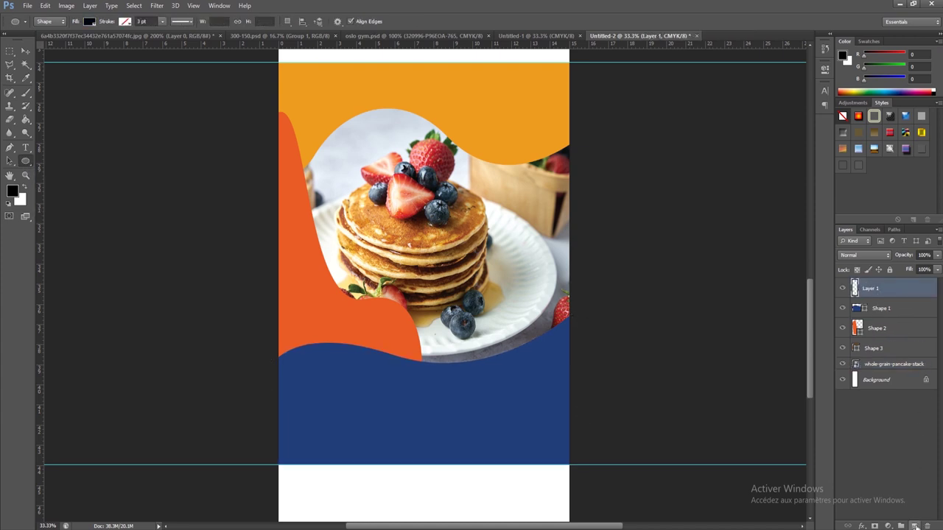
drag(523, 362, 562, 403)
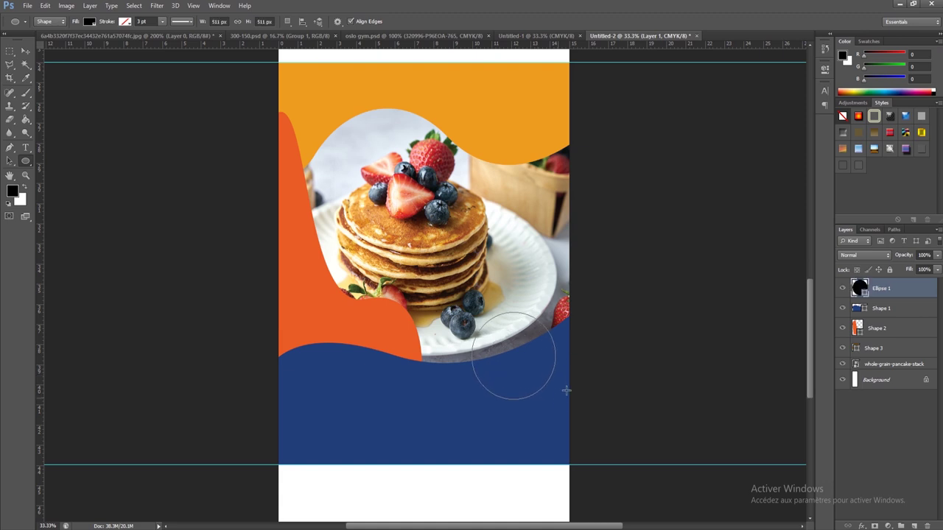
Fill the circle bright yellow #f5e756 and duplicate it as Ellipse 1 copy.
double_click(859, 288)
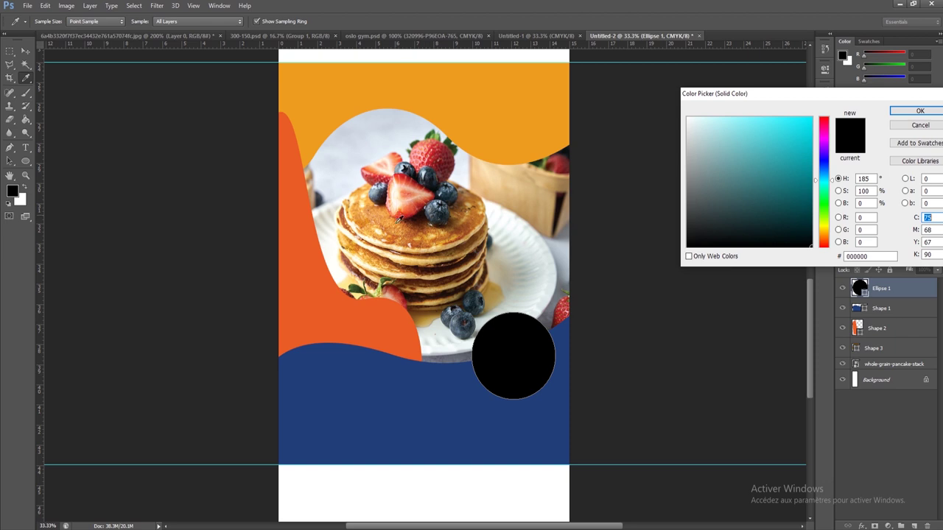
click(360, 214)
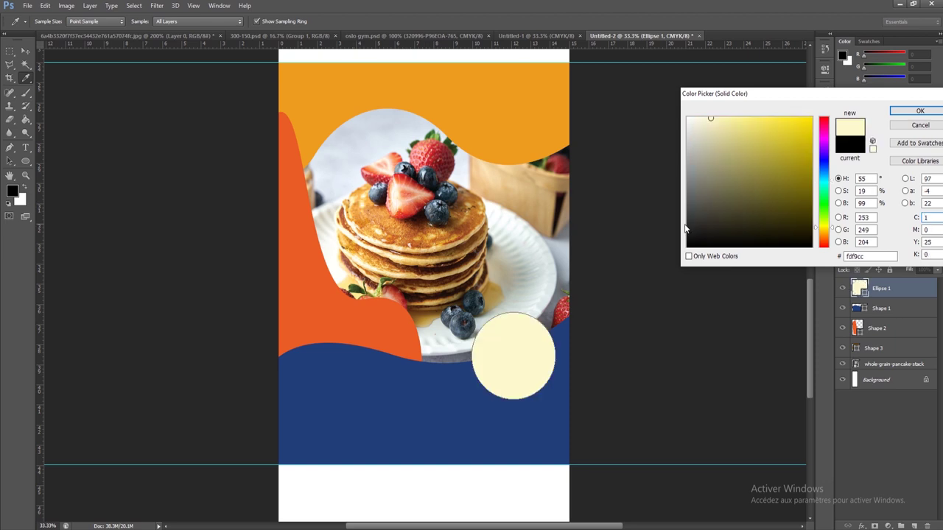
click(779, 127)
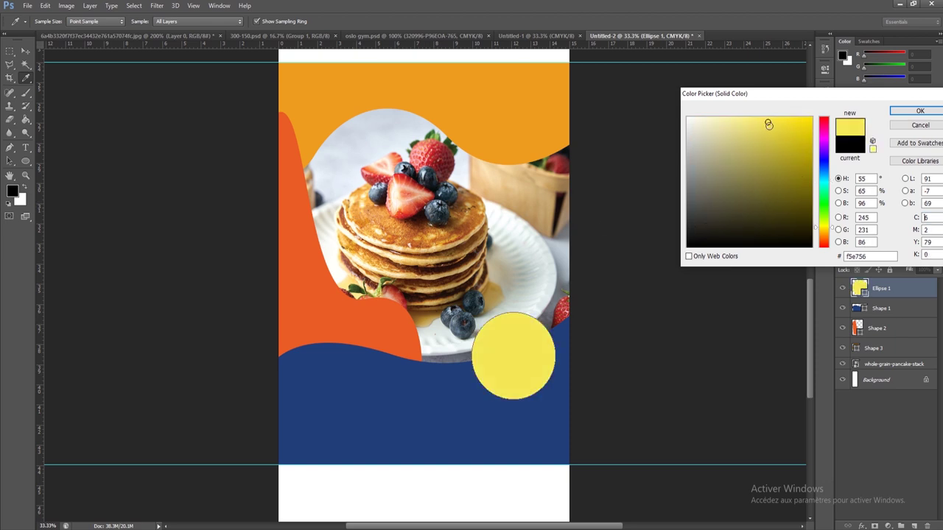
click(920, 110)
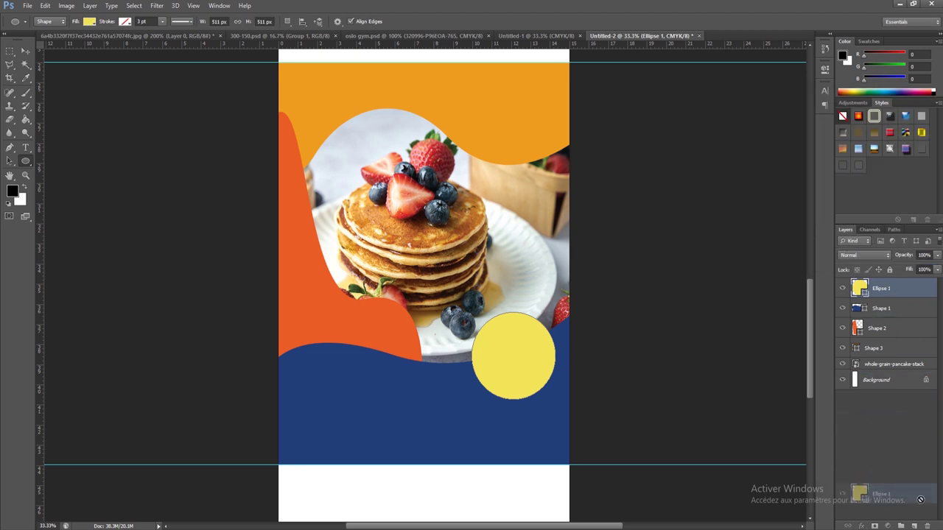
drag(893, 293, 912, 524)
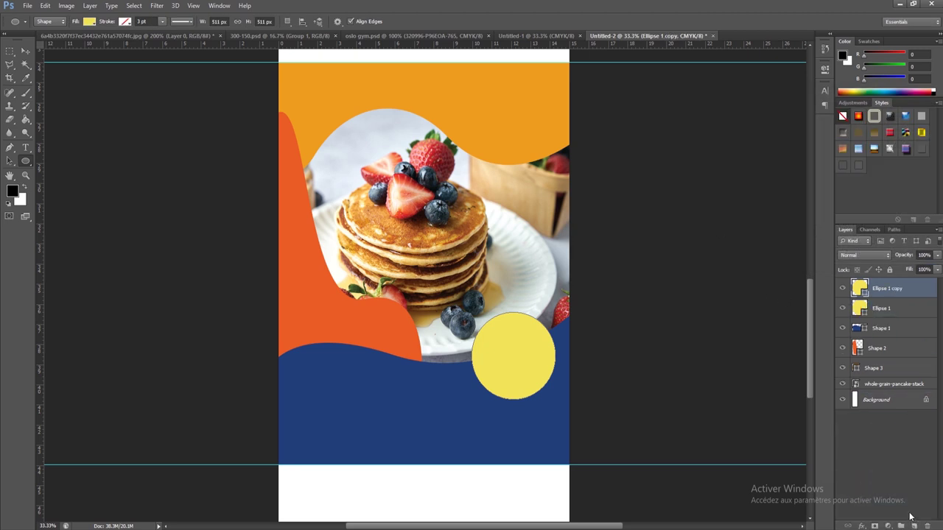
Scale a copy of the yellow circle to 109% and fill it with a deeper navy sampled from the wave.
click(878, 313)
click(43, 5)
click(140, 196)
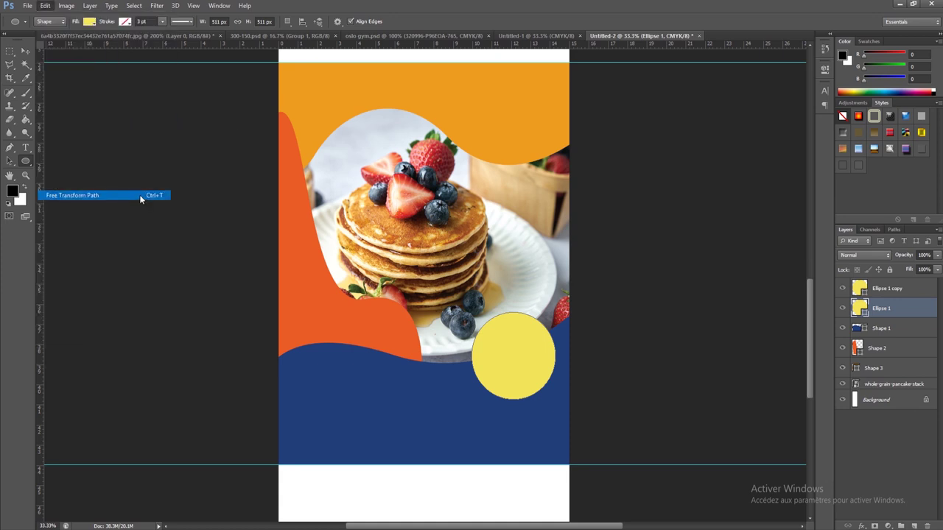
drag(151, 26, 163, 25)
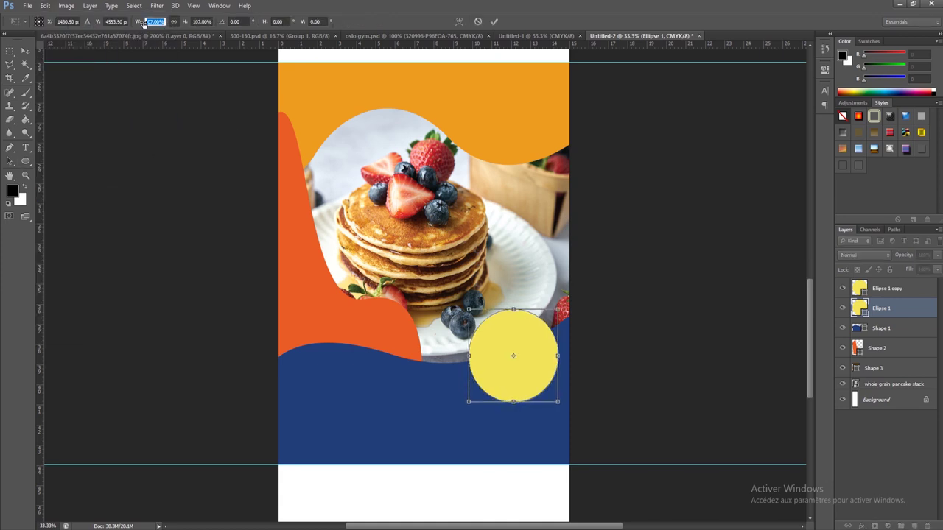
key(Return)
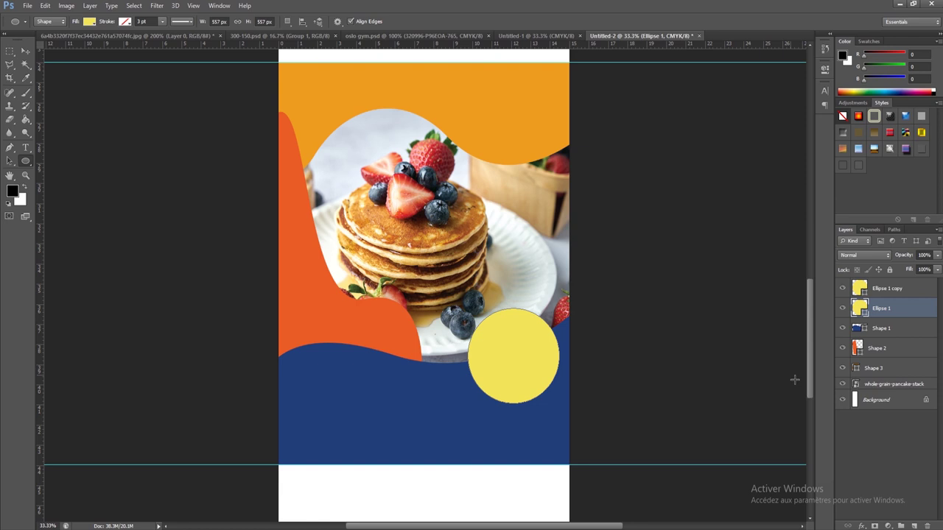
double_click(869, 310)
click(545, 431)
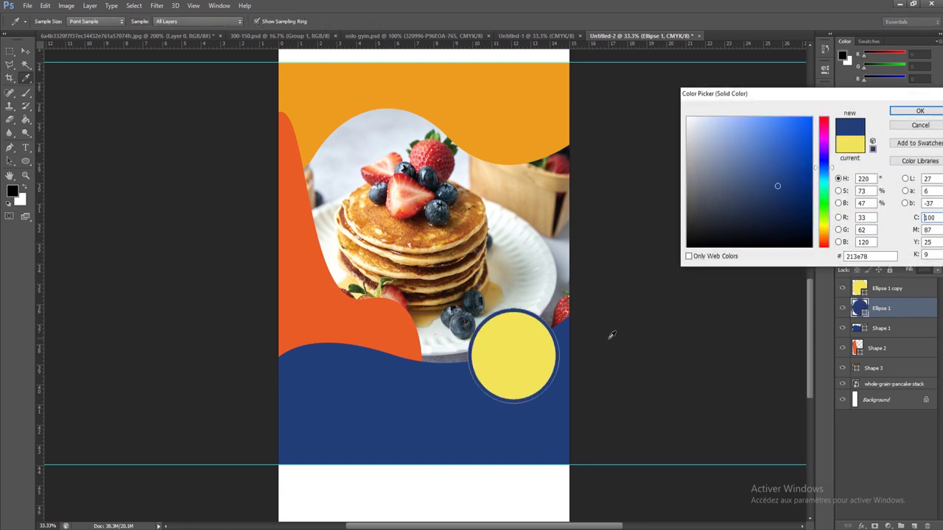
click(797, 187)
click(920, 111)
Duplicate the navy circle and scale the copy up to 110%.
drag(884, 310, 917, 525)
click(45, 6)
click(74, 195)
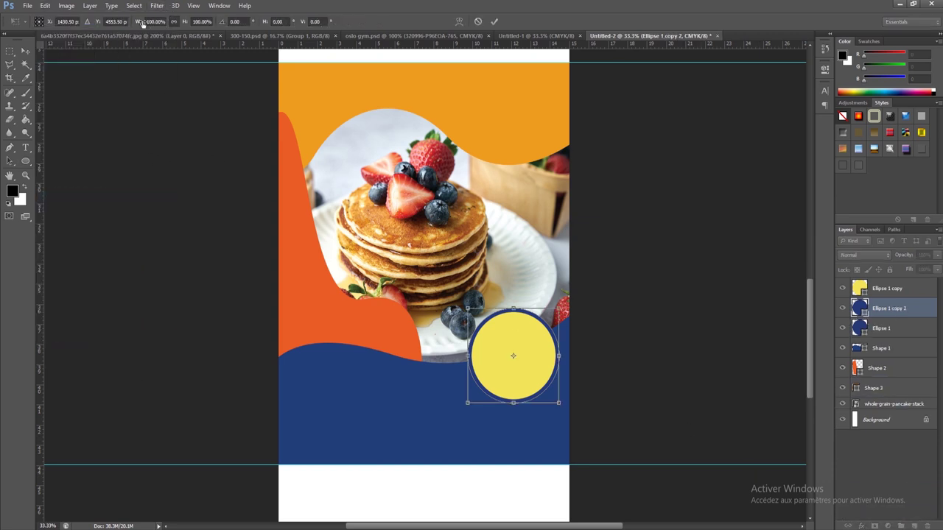
drag(144, 23, 151, 23)
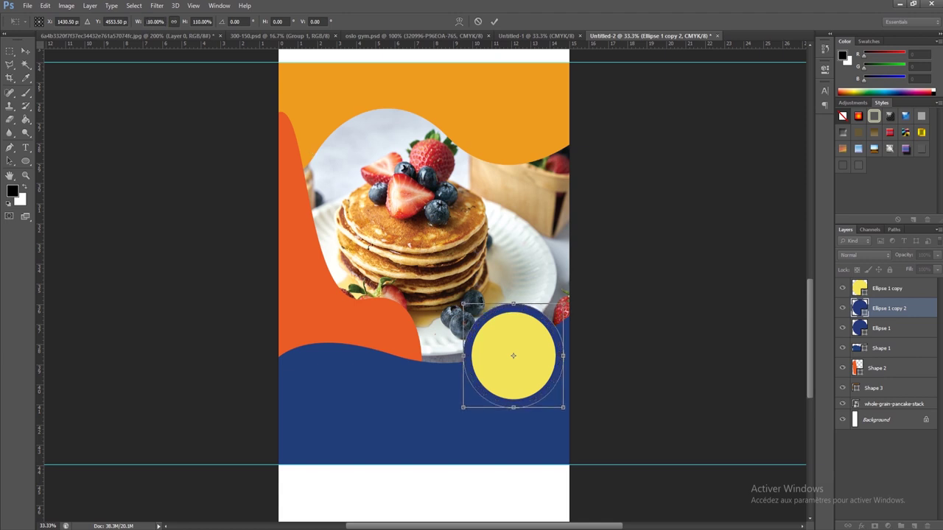
key(Return)
double_click(861, 310)
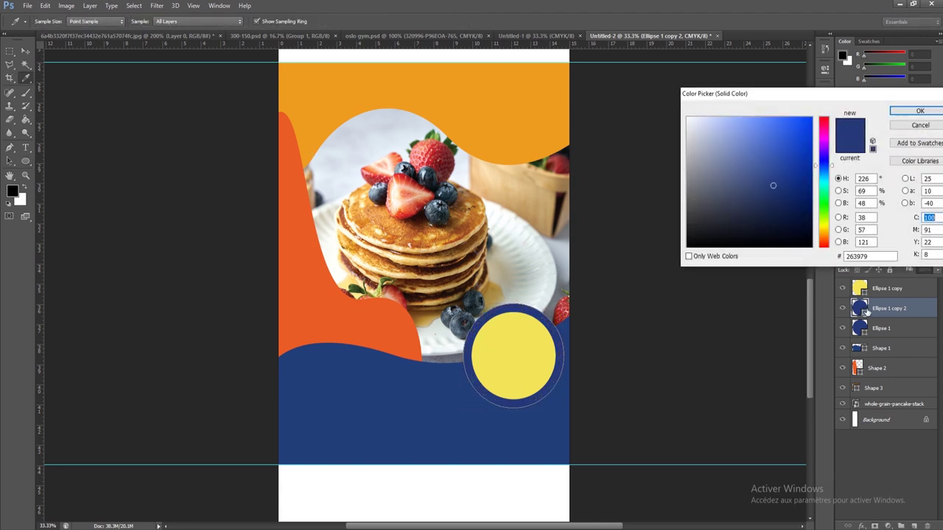
click(920, 125)
Move the larger copy beneath the navy ring, recolour it orange-red #d8461f, and select all three circles.
drag(884, 308, 874, 336)
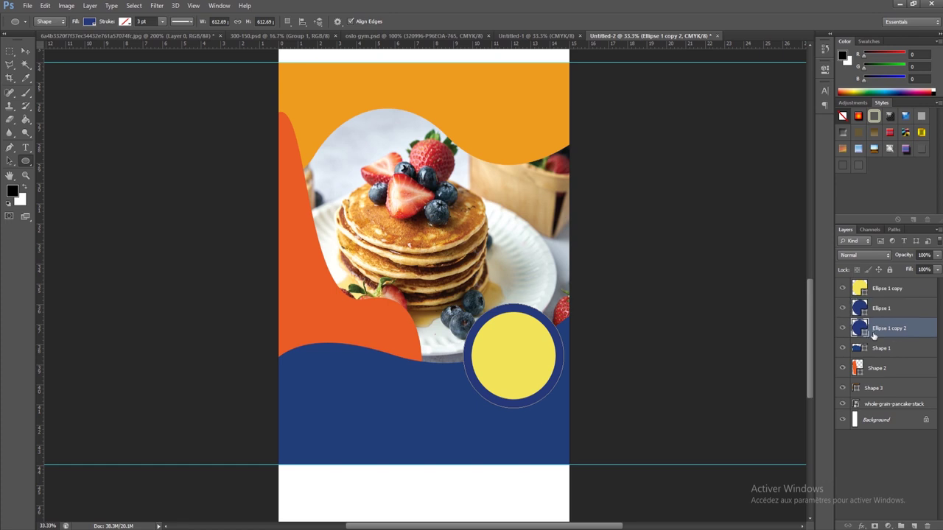
double_click(862, 333)
click(565, 319)
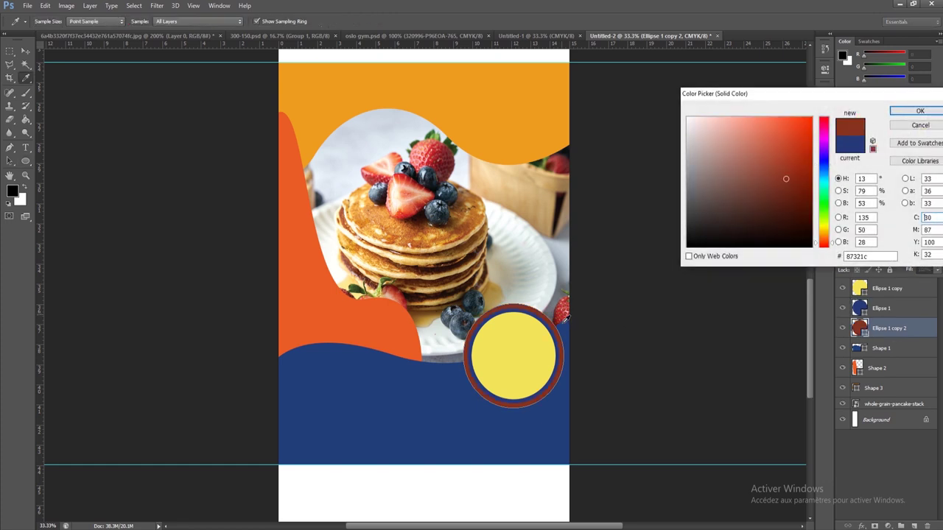
drag(786, 179, 794, 139)
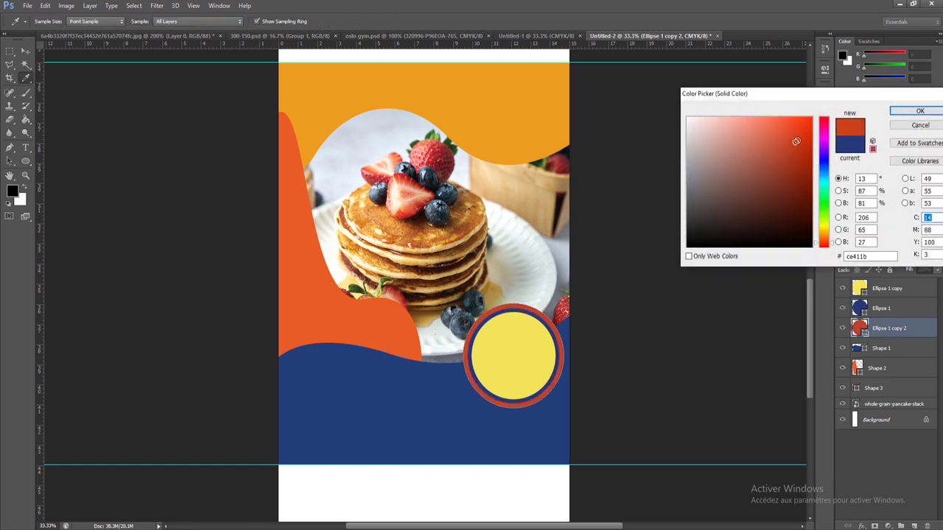
drag(800, 138, 803, 130)
click(906, 112)
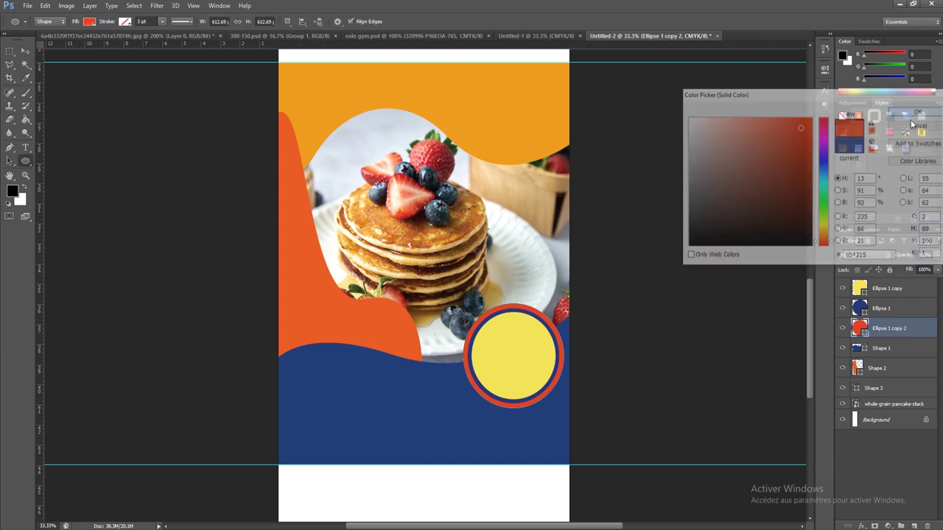
shift+click(881, 308)
shift+click(884, 288)
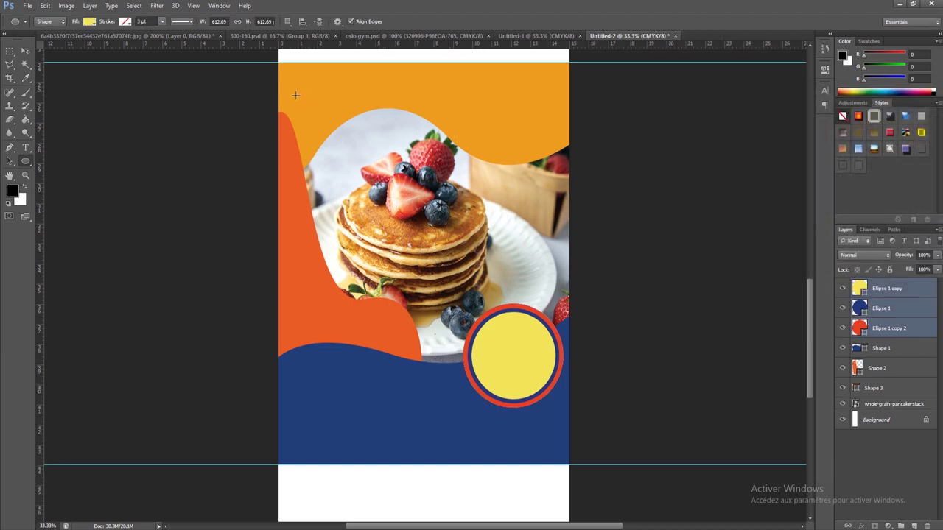
Free Transform the three selected circles down to 80% width and height.
click(66, 5)
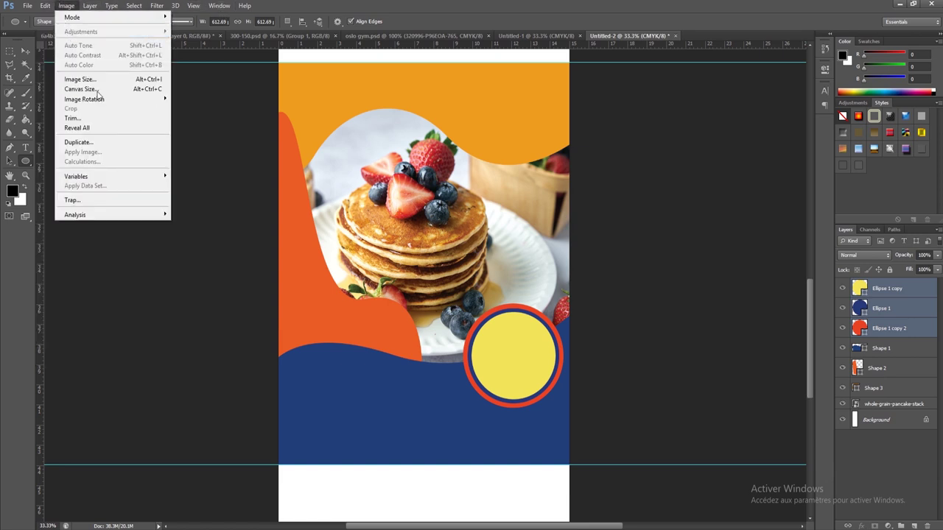
click(81, 195)
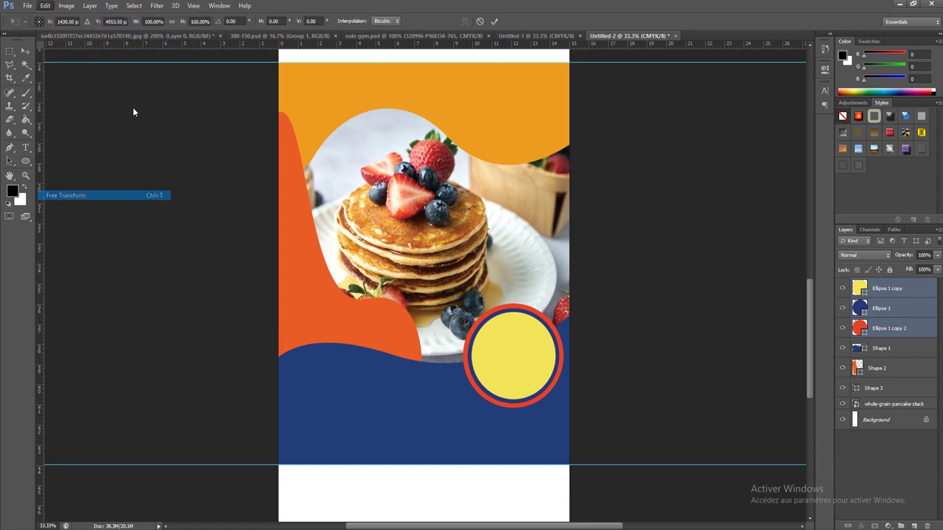
drag(139, 22, 126, 27)
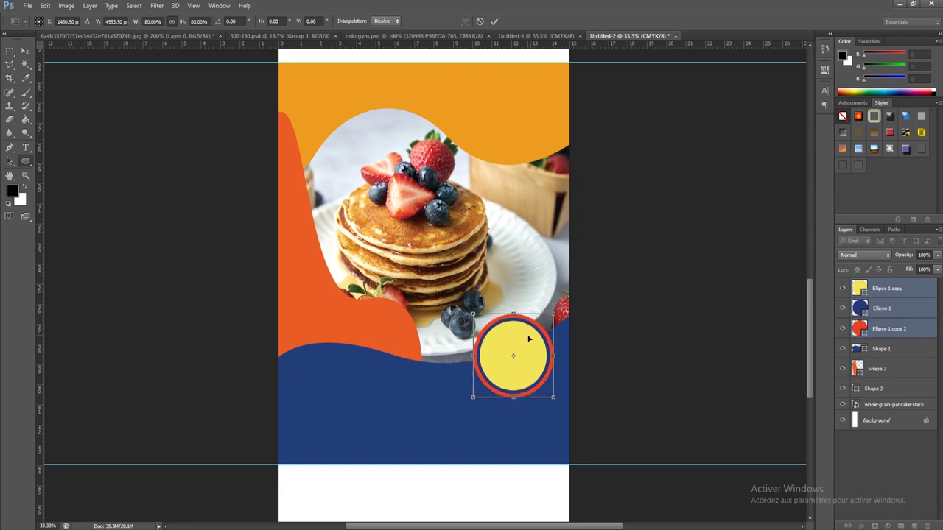
key(Return)
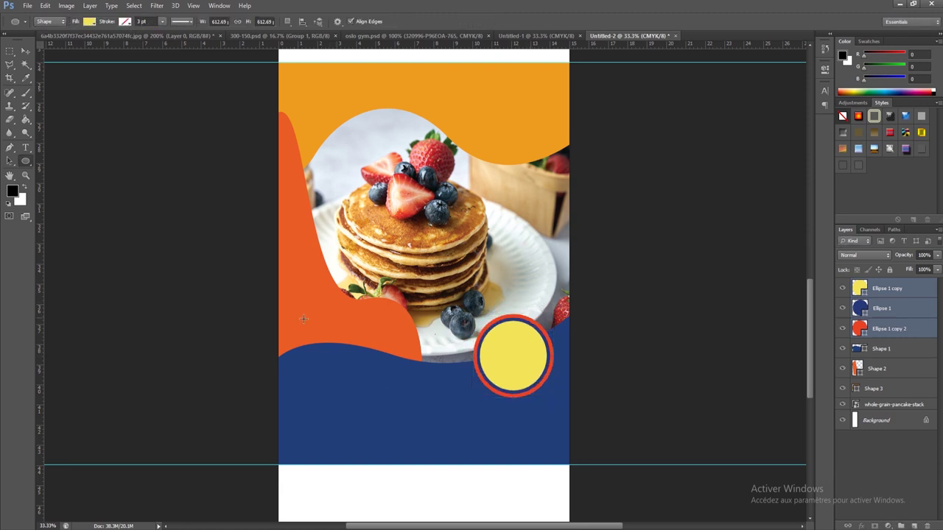
right_click(25, 162)
Draw a long yellow rounded bar across the navy area, centre it horizontally, and nudge it down.
click(58, 170)
drag(307, 432, 563, 455)
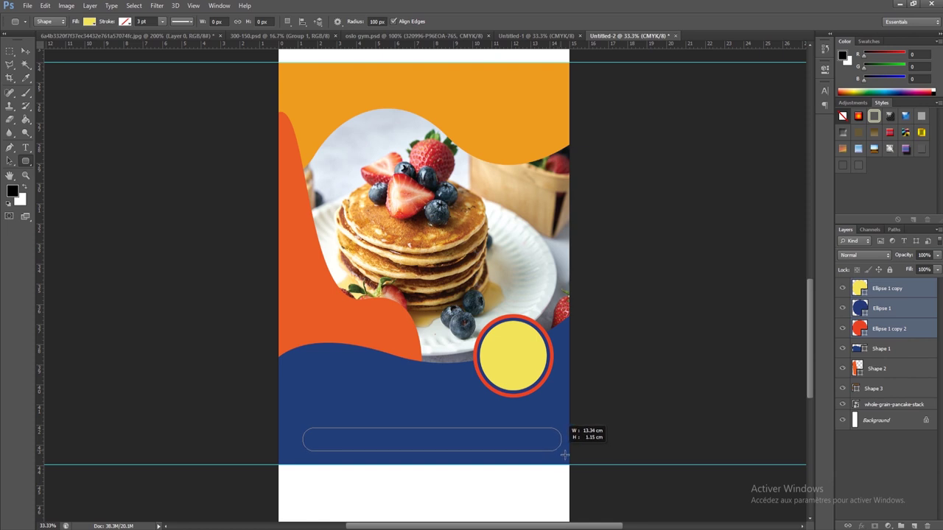
drag(564, 455, 568, 454)
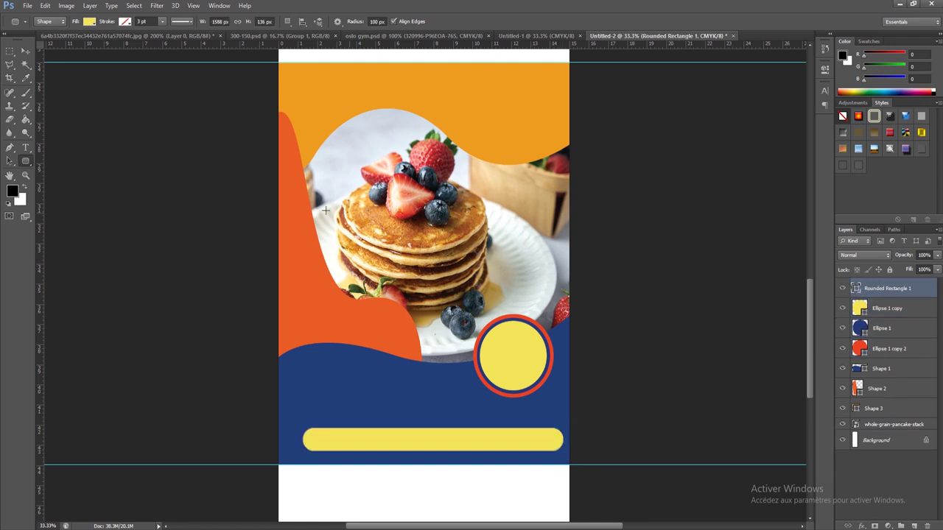
click(134, 5)
click(140, 16)
key(v)
click(246, 21)
click(140, 6)
click(142, 25)
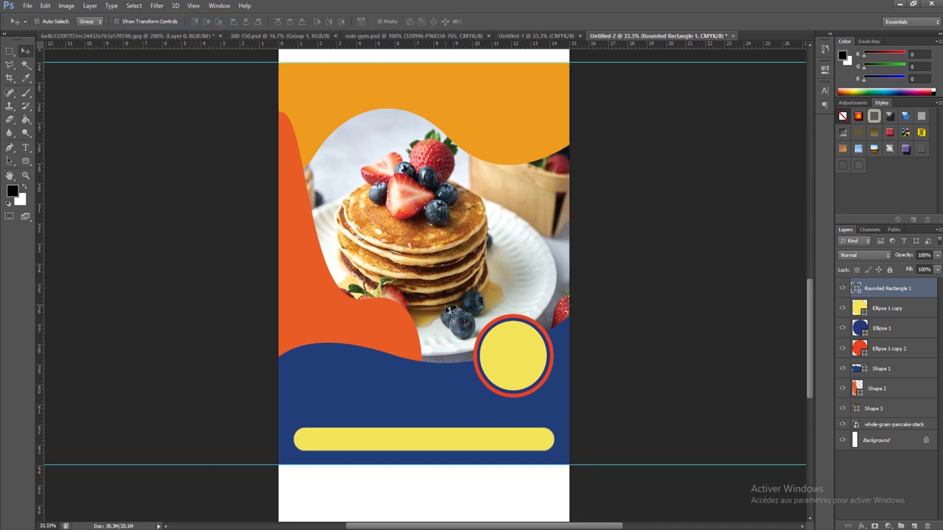
key(Down)
key(Down)
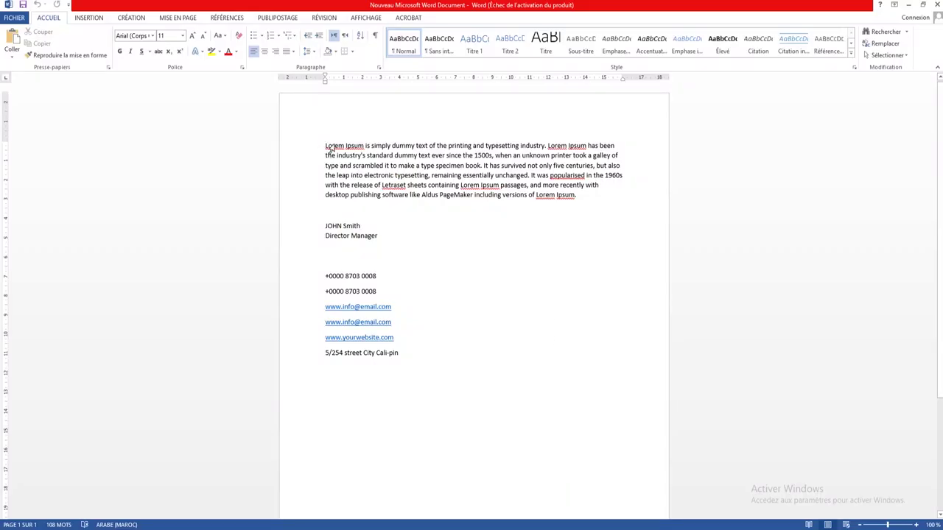
Copy the opening of the Lorem Ipsum paragraph in Word and return to Photoshop.
drag(327, 146, 484, 165)
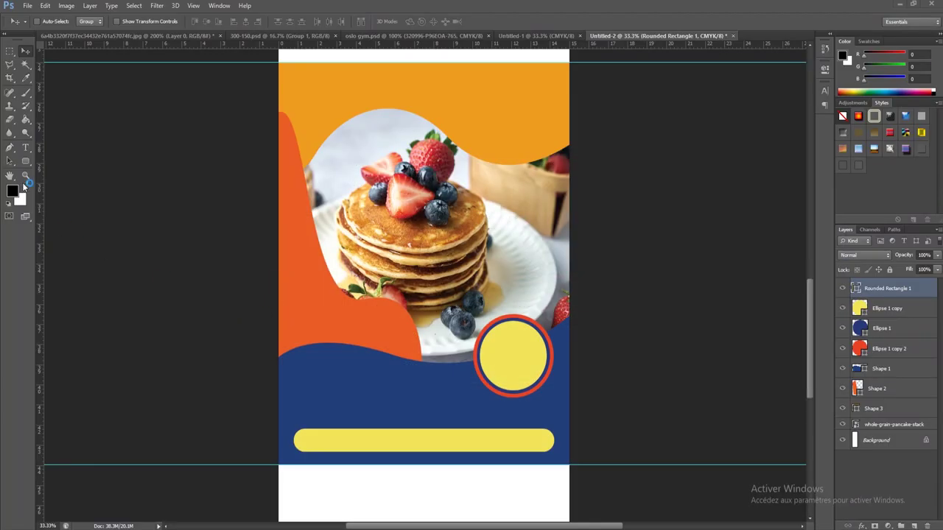
click(25, 177)
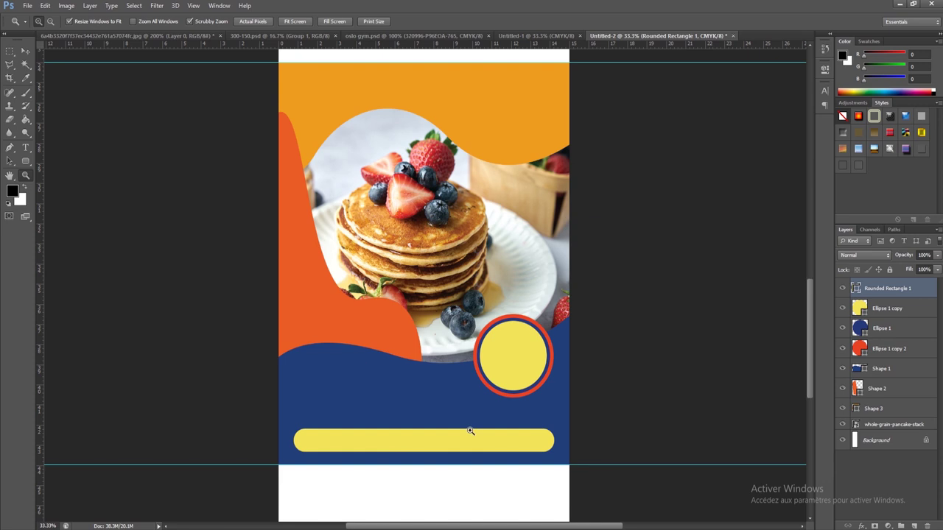
Paste the Lorem Ipsum text into a white text box above the yellow bar.
click(478, 438)
click(25, 147)
click(22, 187)
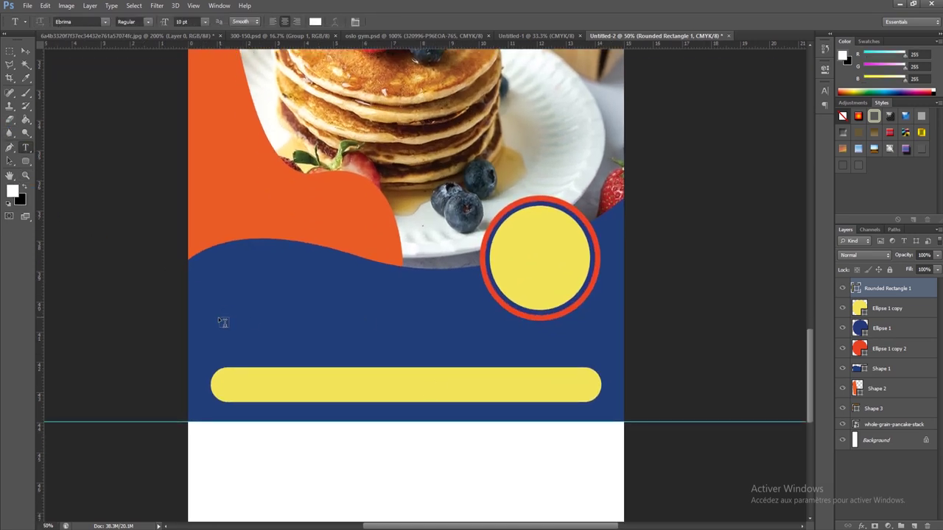
drag(221, 324, 597, 363)
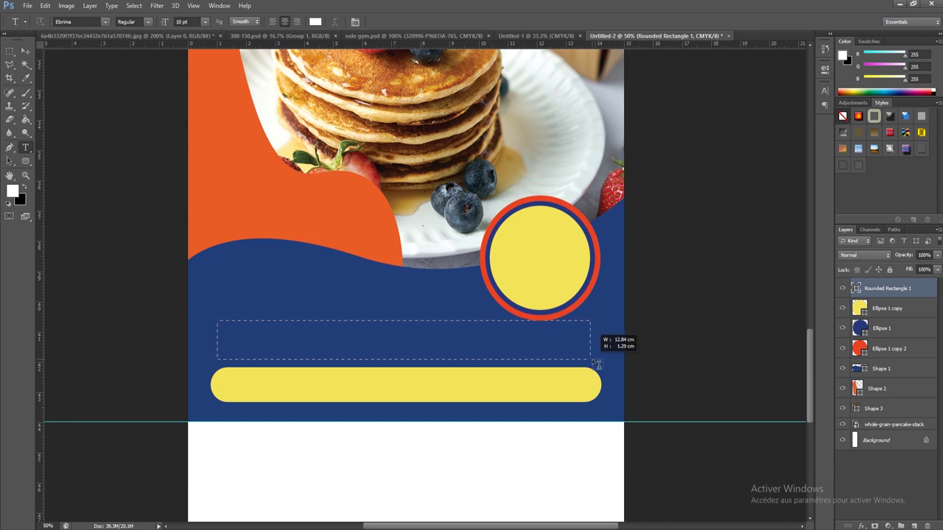
drag(597, 363, 603, 359)
right_click(439, 330)
click(468, 376)
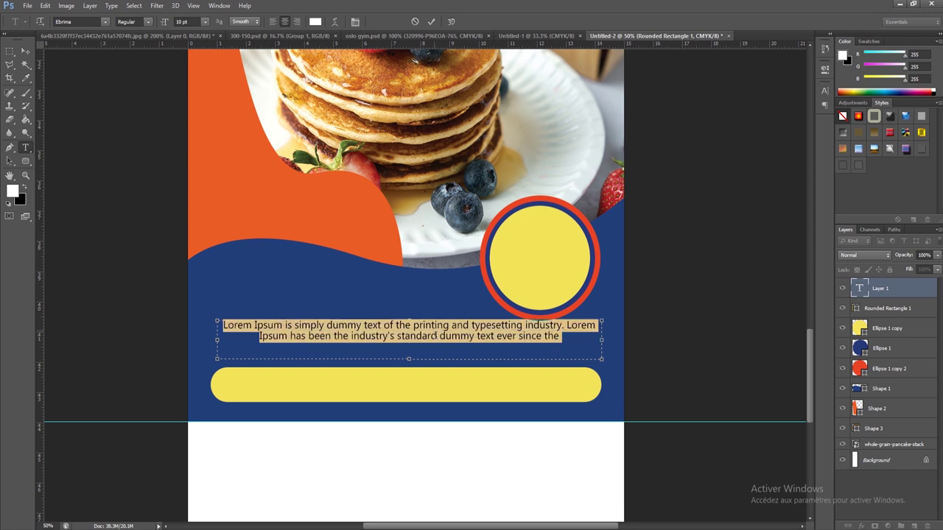
Justify the paragraph and set its font size to 11 pt.
click(354, 22)
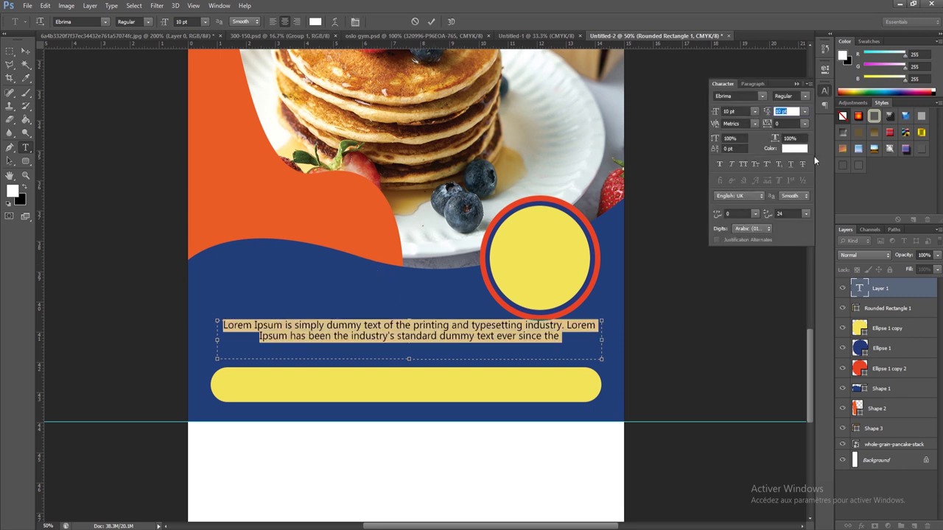
click(752, 84)
click(763, 97)
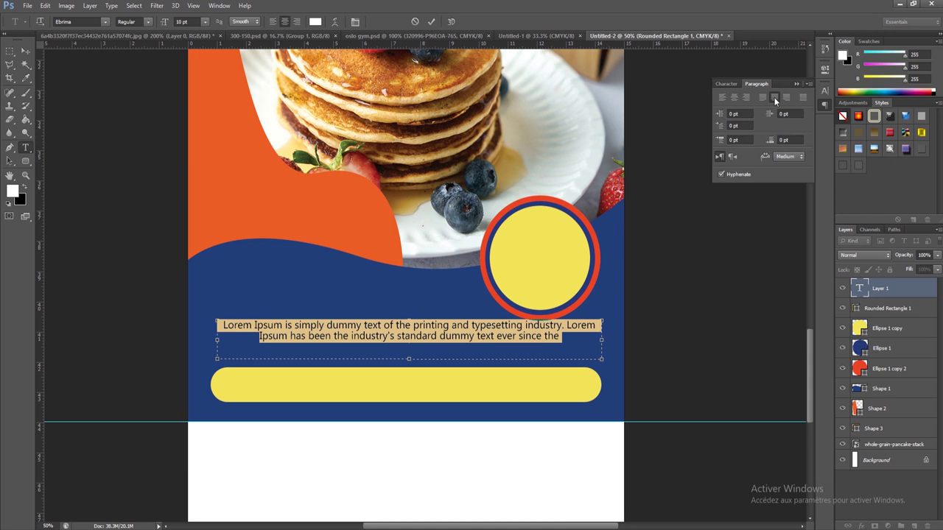
click(722, 84)
click(729, 111)
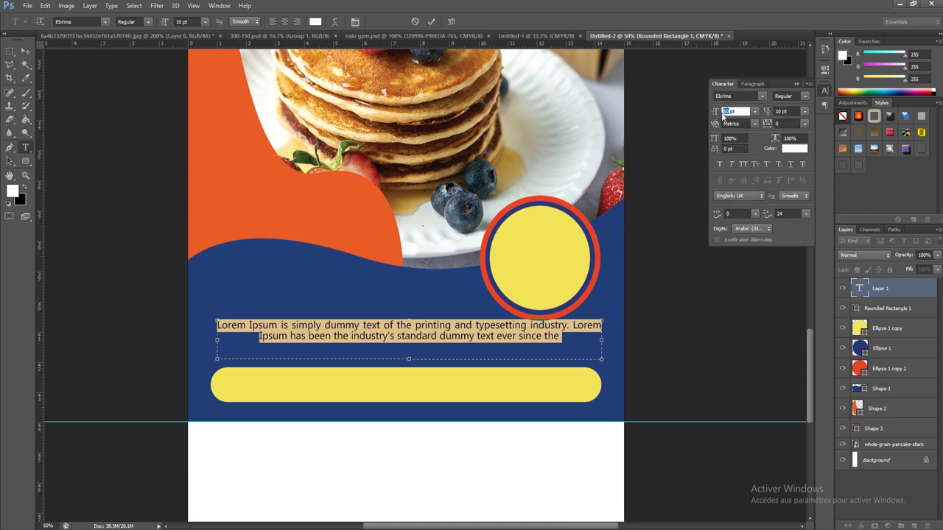
key(Up)
key(Up)
key(Up)
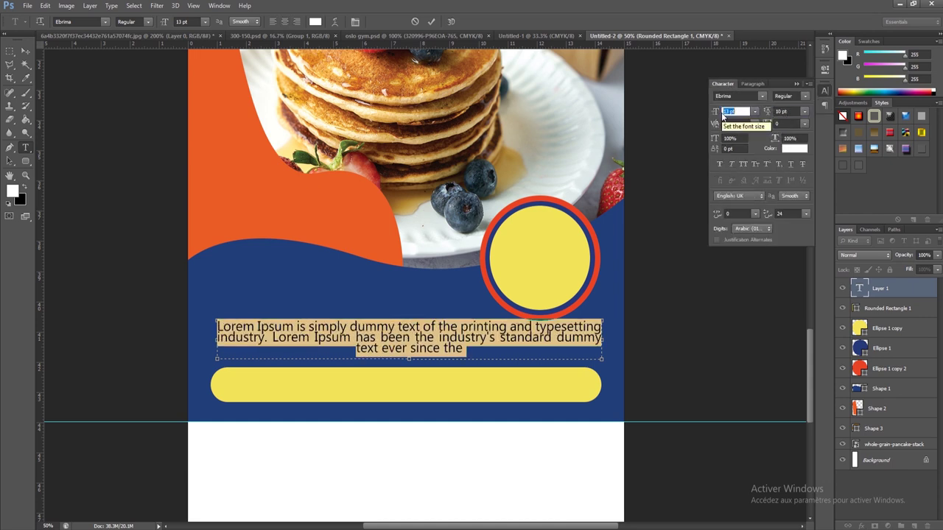
key(Up)
key(Down)
key(Down)
key(Down)
click(557, 333)
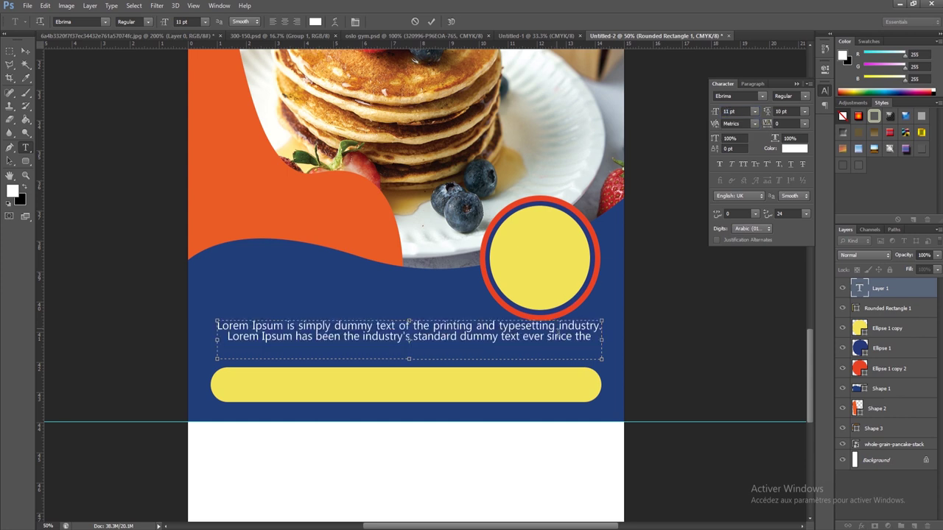
Break the line before 'industry.' and select the first line to restyle it.
key(Return)
key(ctrl+shift+Left)
key(shift+Home)
click(761, 96)
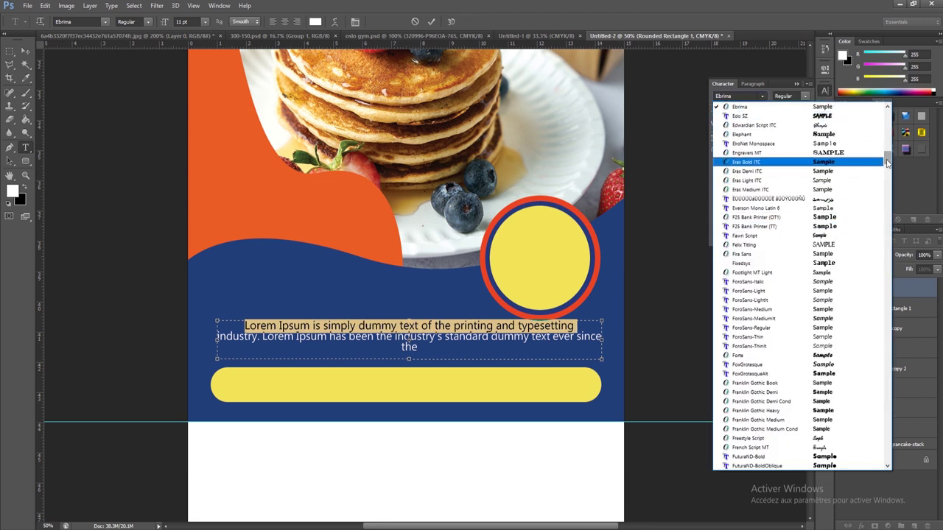
Set the first line in Akhand-Bold, All Caps, 15 pt.
scroll(871, 173, up, 15)
click(827, 179)
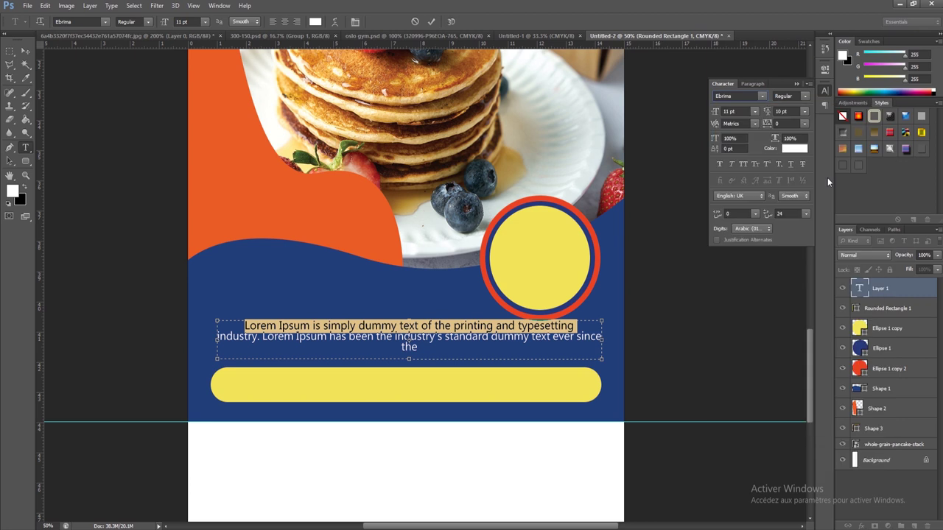
click(744, 165)
click(729, 111)
text(14)
key(Return)
key(Up)
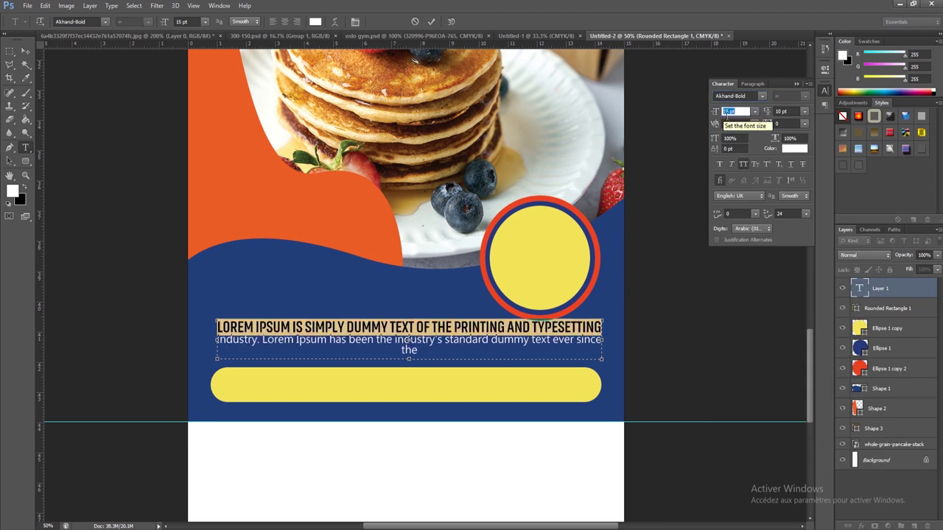
Copy the second body line, make the text box taller, and paste it as a third line.
double_click(408, 353)
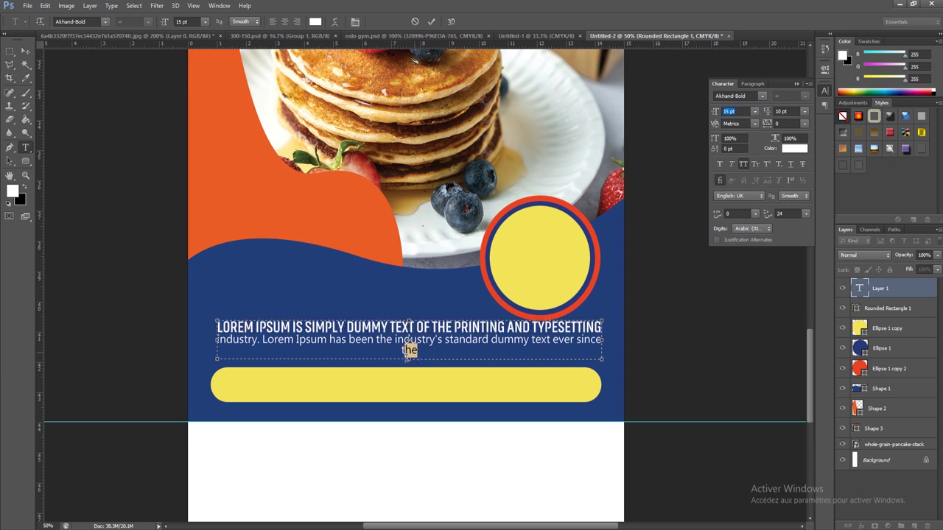
triple_click(409, 339)
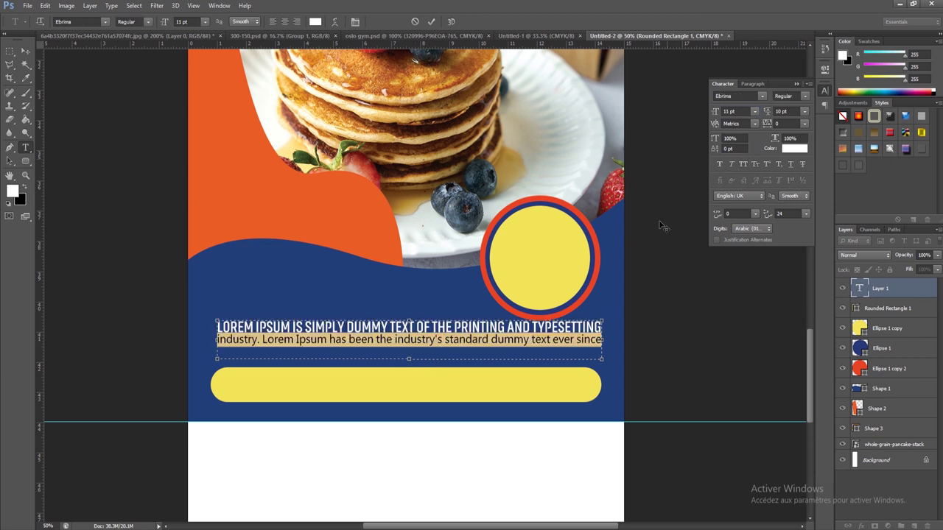
right_click(530, 347)
key(Escape)
click(490, 353)
right_click(490, 354)
key(Escape)
drag(414, 361, 415, 366)
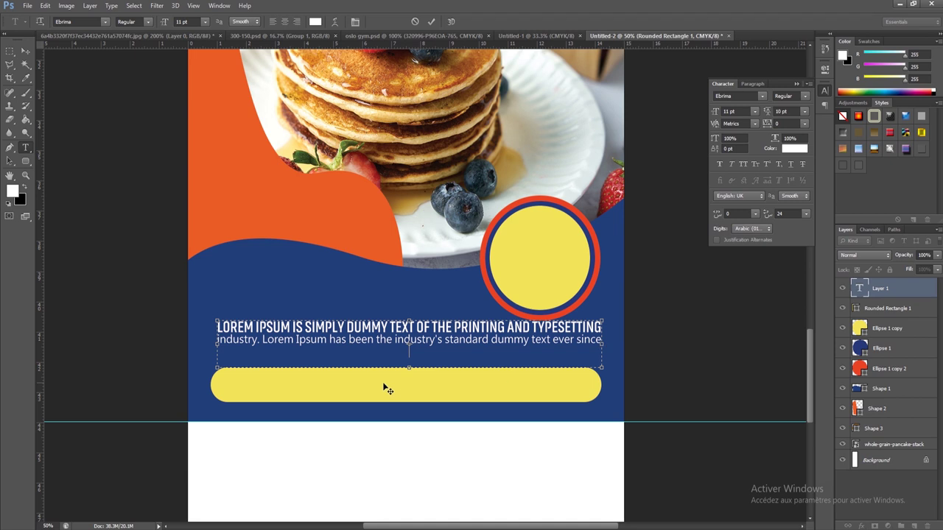
right_click(428, 360)
click(451, 209)
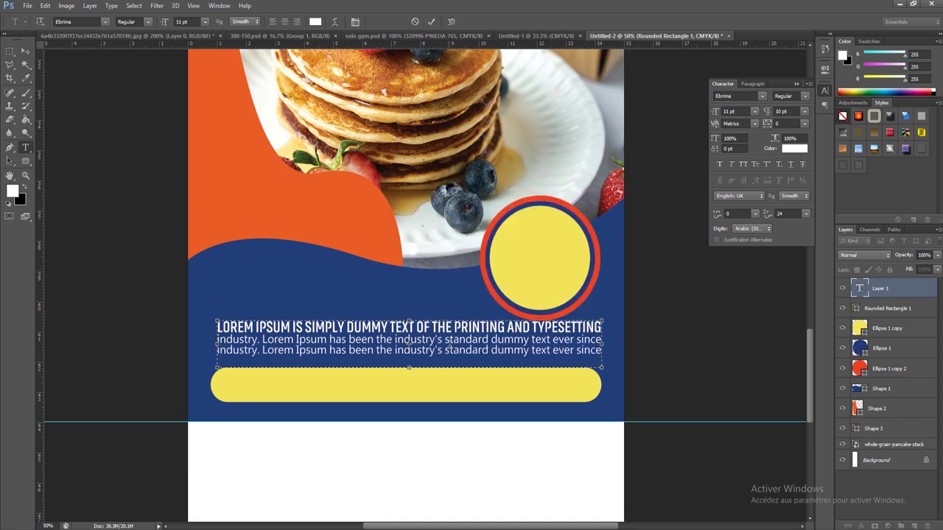
Select the first body line and bring up its font style and font list.
double_click(450, 341)
click(447, 341)
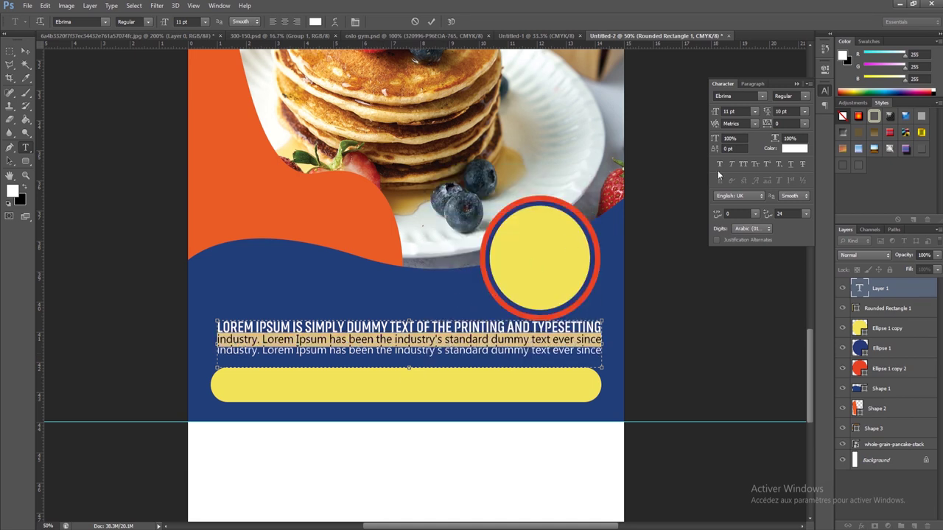
click(805, 97)
click(803, 103)
click(763, 95)
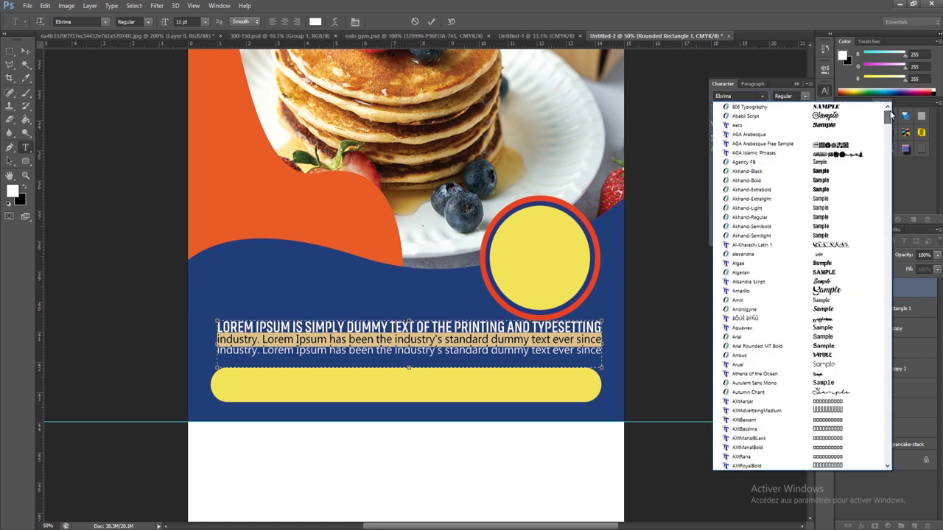
Set the second line in Akhand-Regular.
click(828, 198)
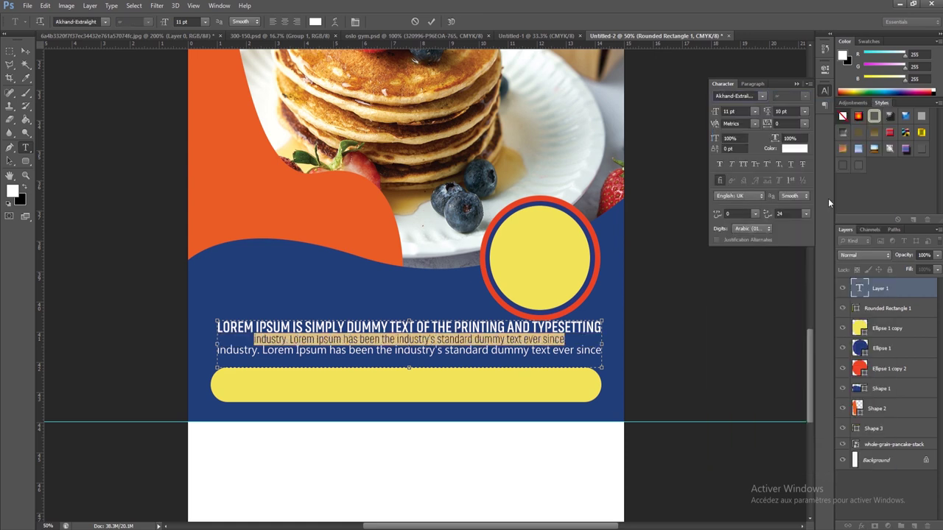
click(762, 95)
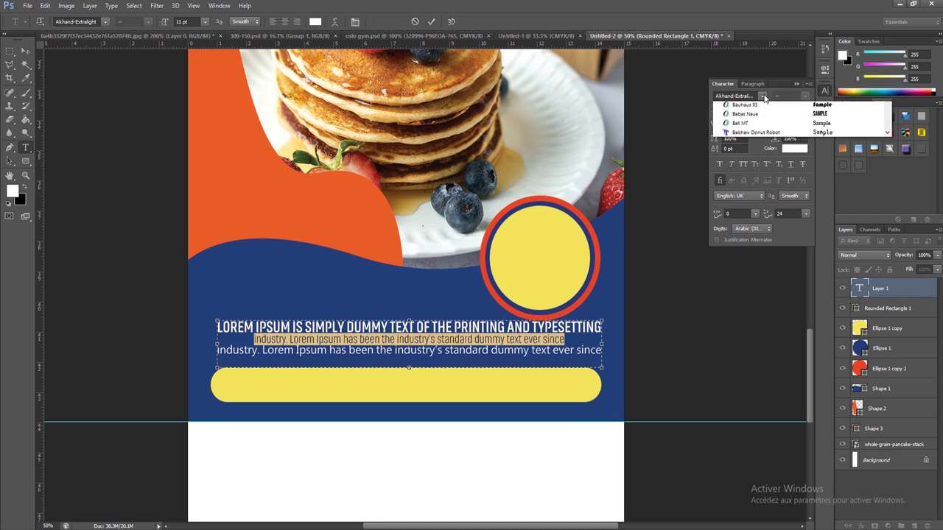
click(788, 129)
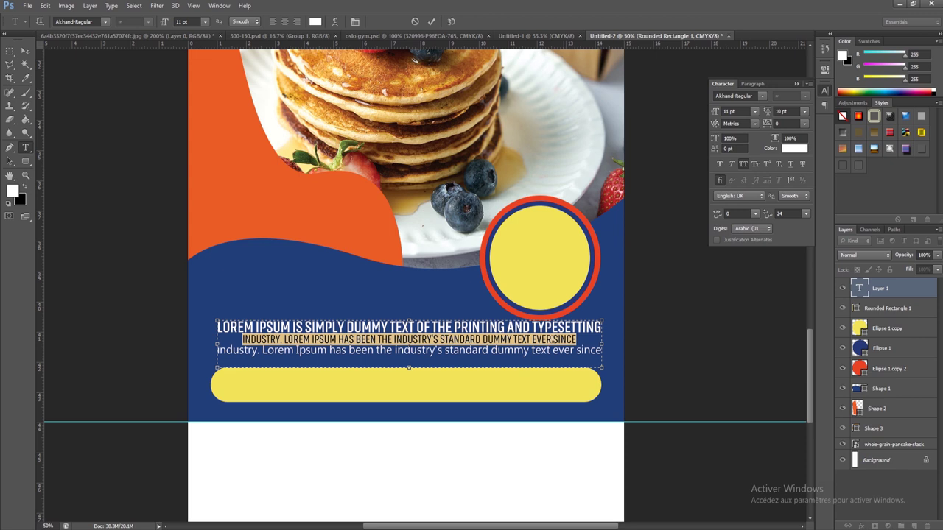
Set the third line in Akhand-Regular, All Caps, at 12 pt.
triple_click(517, 350)
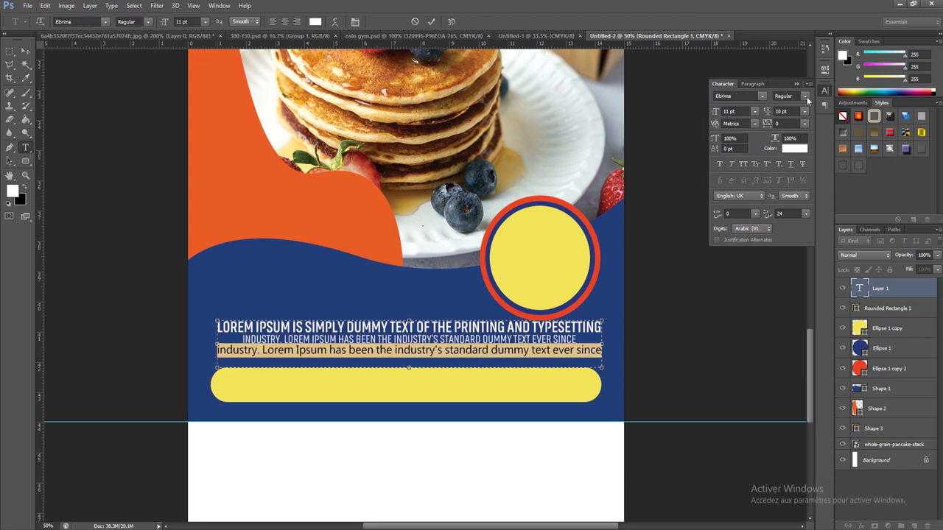
click(806, 96)
click(763, 97)
scroll(842, 188, up, 2)
click(828, 217)
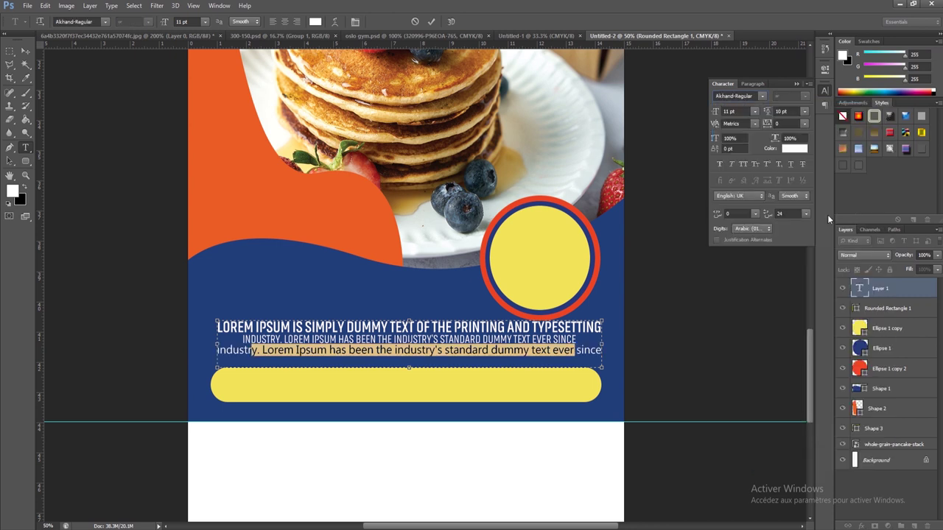
click(743, 163)
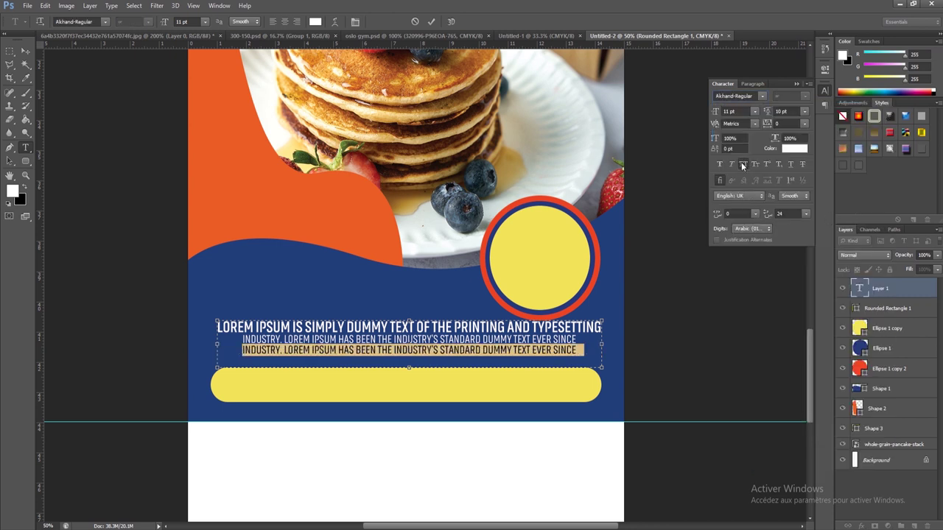
key(Up)
key(Up)
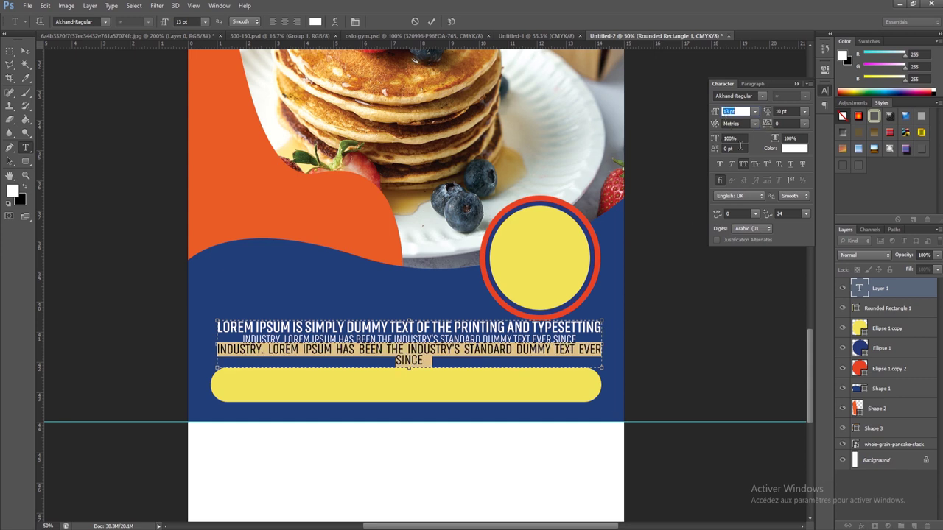
key(Down)
click(567, 363)
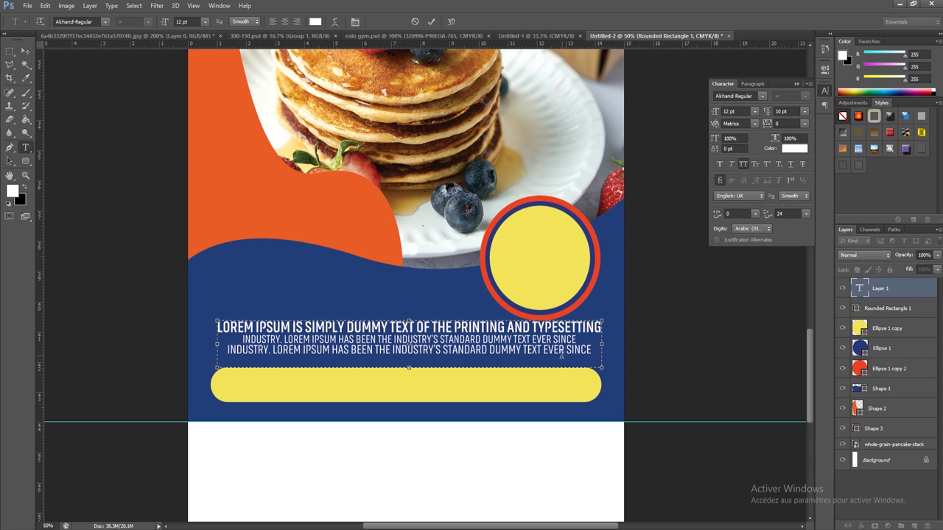
Widen the third line's tracking to 20.
triple_click(431, 358)
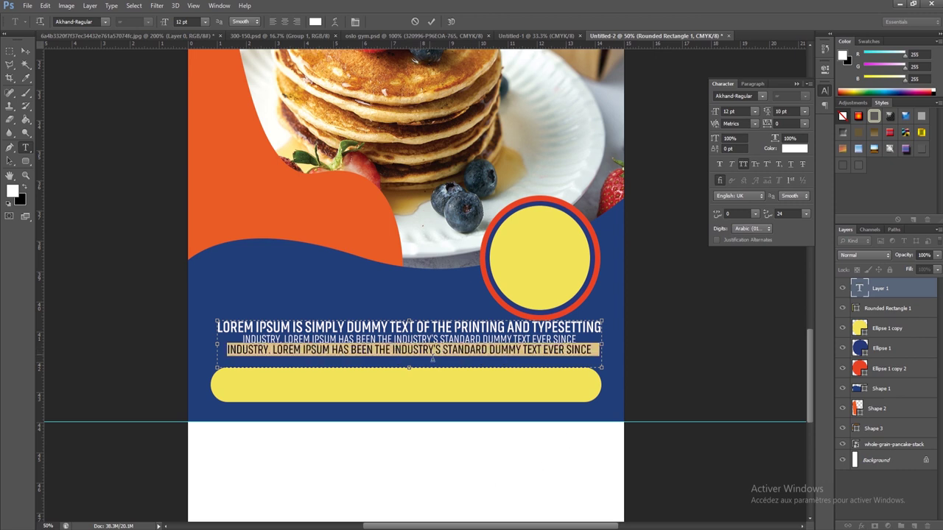
click(777, 124)
key(Return)
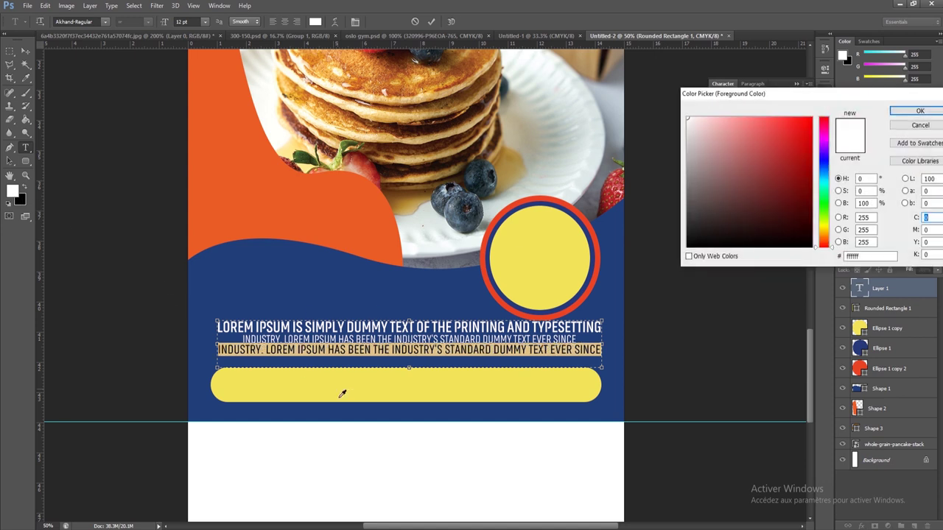
Colour the first and third lines with the bar's yellow and nudge the text block down.
click(342, 395)
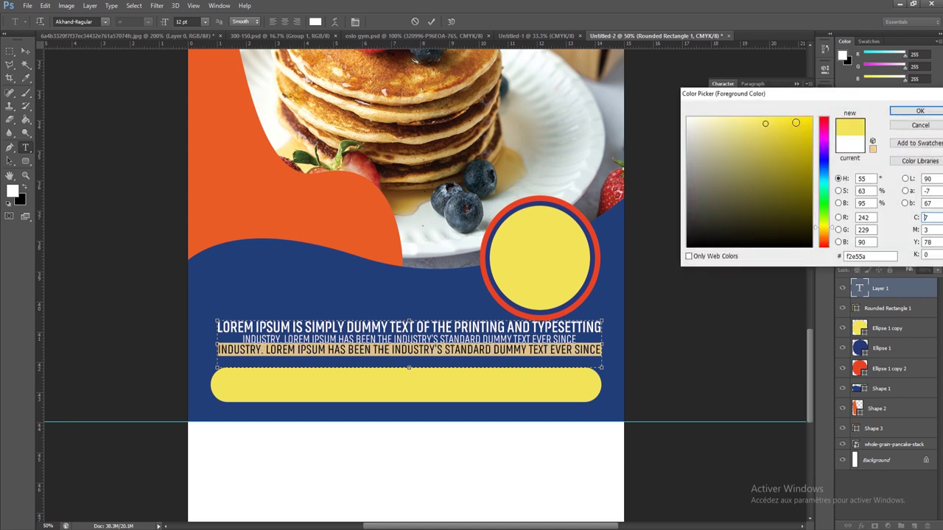
click(920, 111)
triple_click(569, 327)
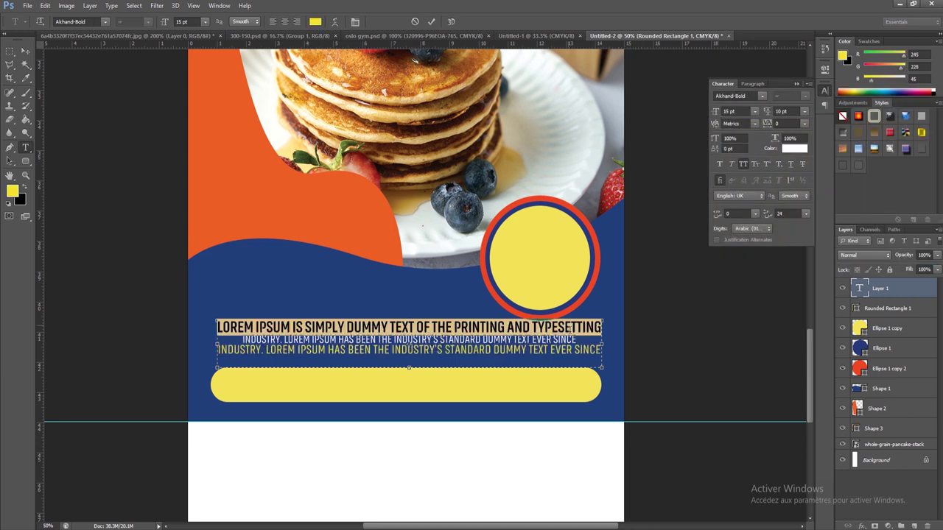
click(794, 149)
click(916, 112)
click(551, 338)
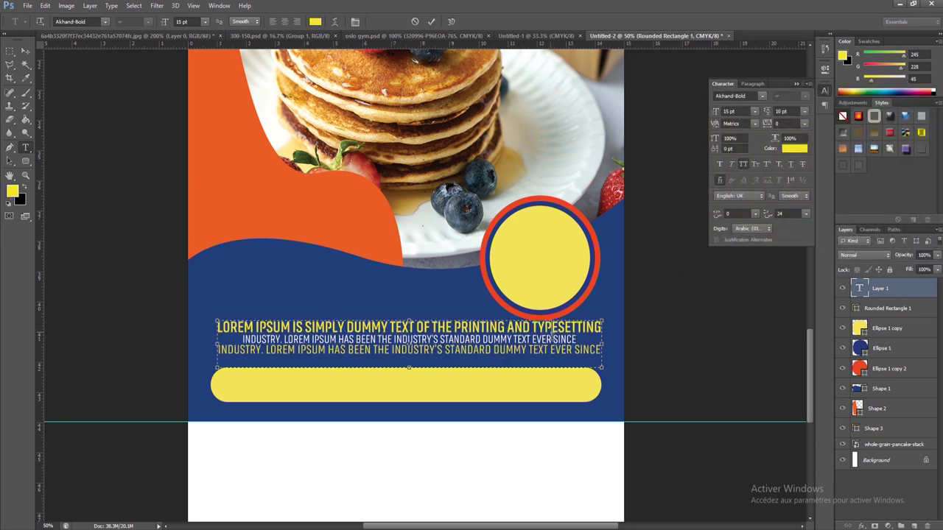
click(26, 48)
key(shift+Down)
key(shift+Down)
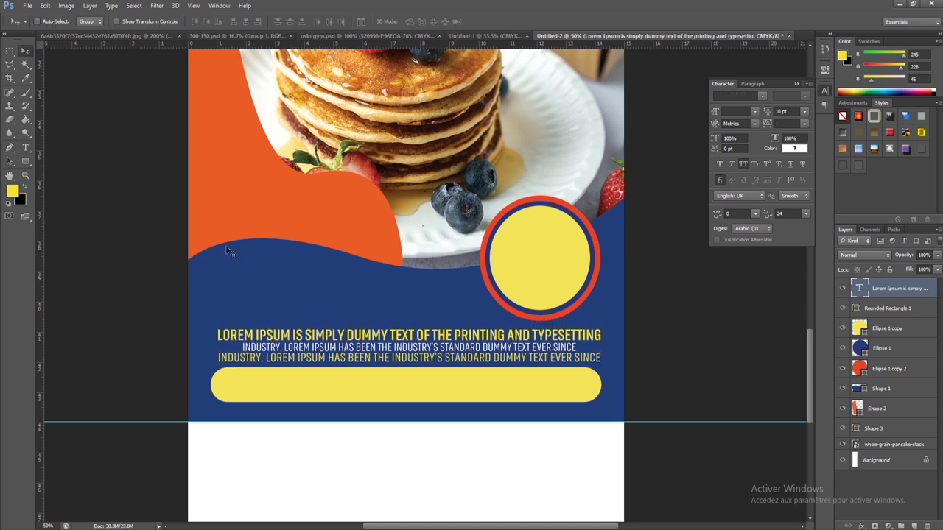
Copy the Word opening sentence up to 'typesetting' and return to Photoshop.
click(900, 4)
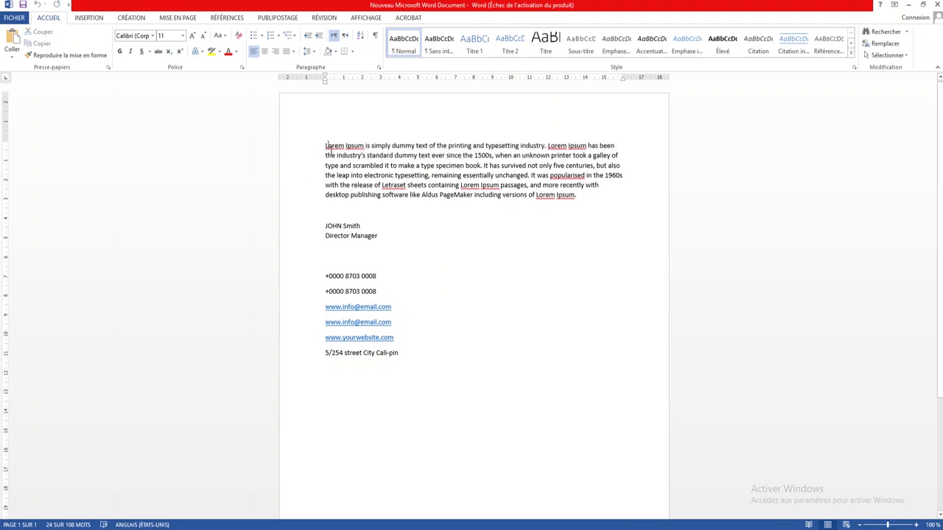
drag(398, 154, 519, 146)
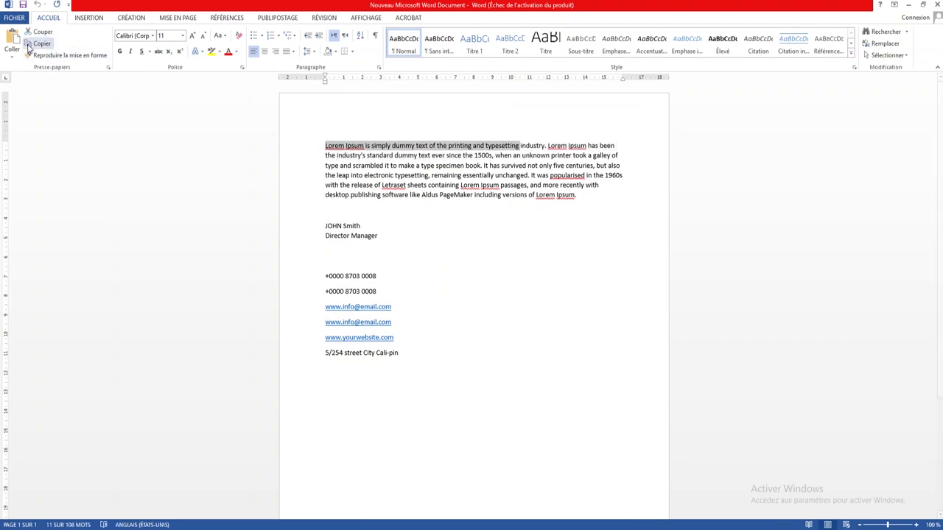
key(alt+Tab)
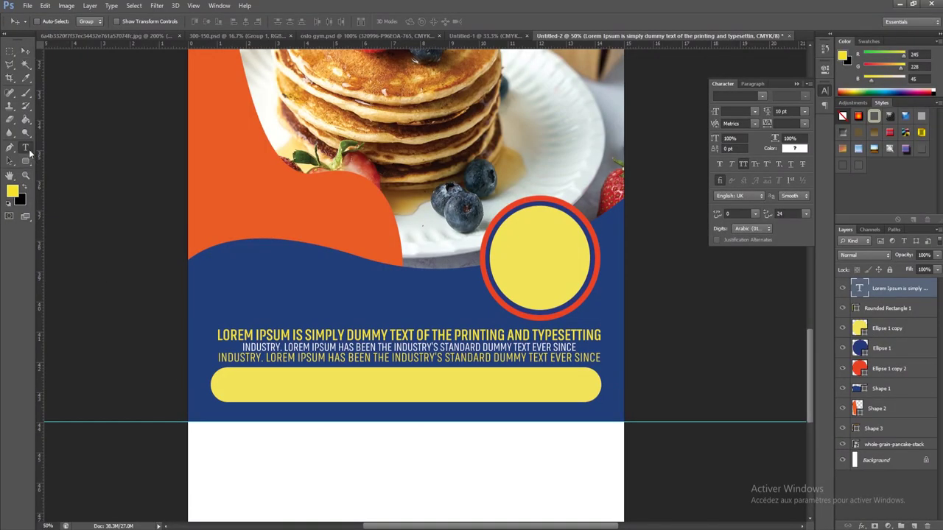
Paste the copied sentence as new text on the yellow bar and make it white.
click(324, 308)
right_click(323, 308)
click(372, 305)
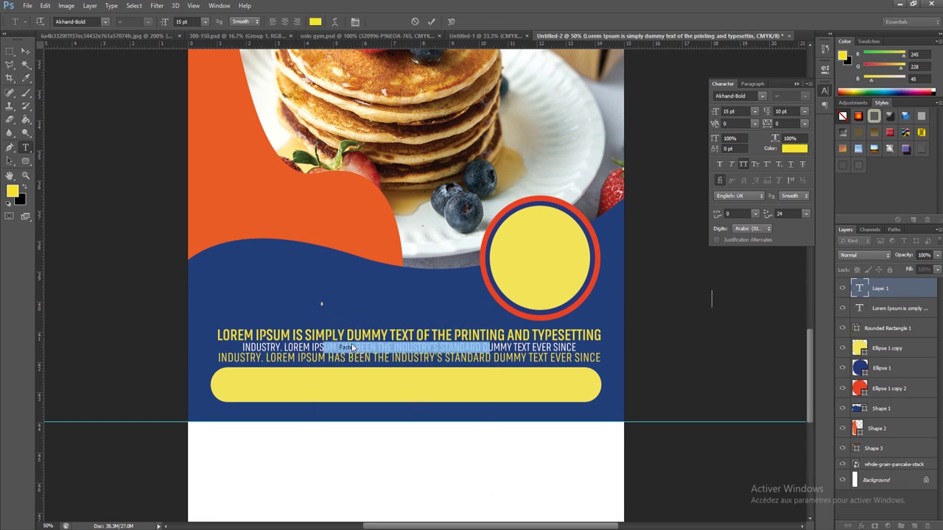
drag(416, 271, 308, 356)
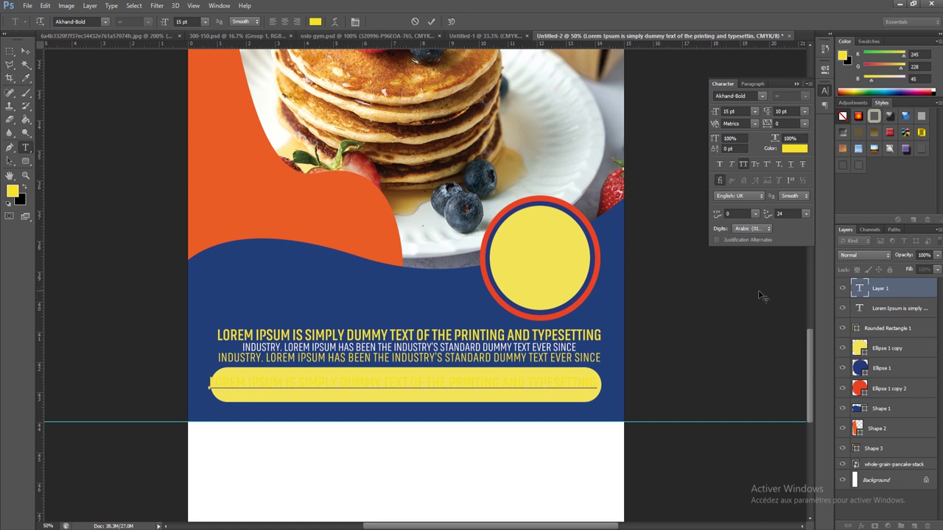
key(ctrl+a)
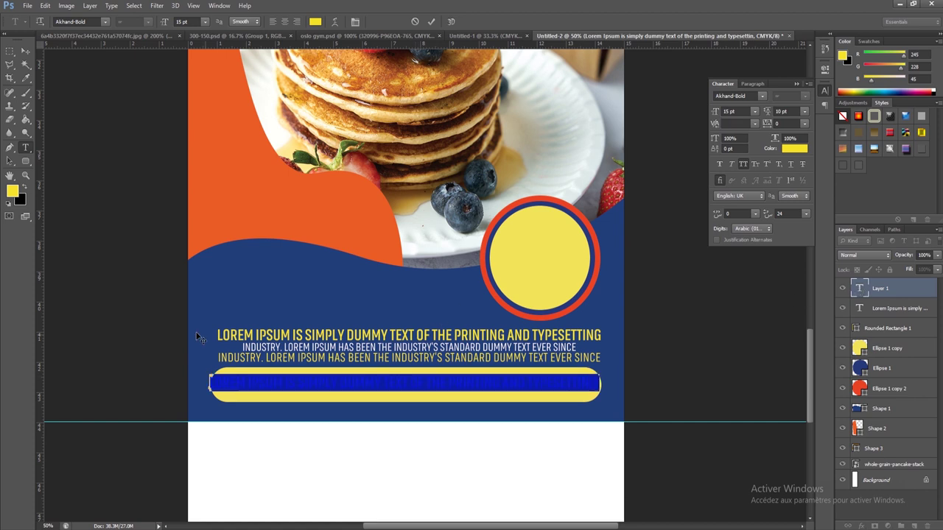
click(10, 204)
click(25, 187)
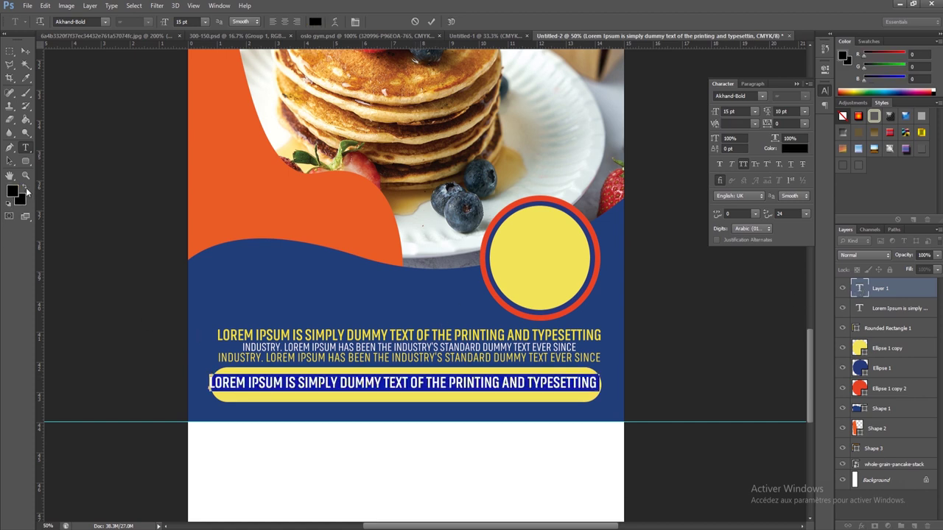
click(267, 380)
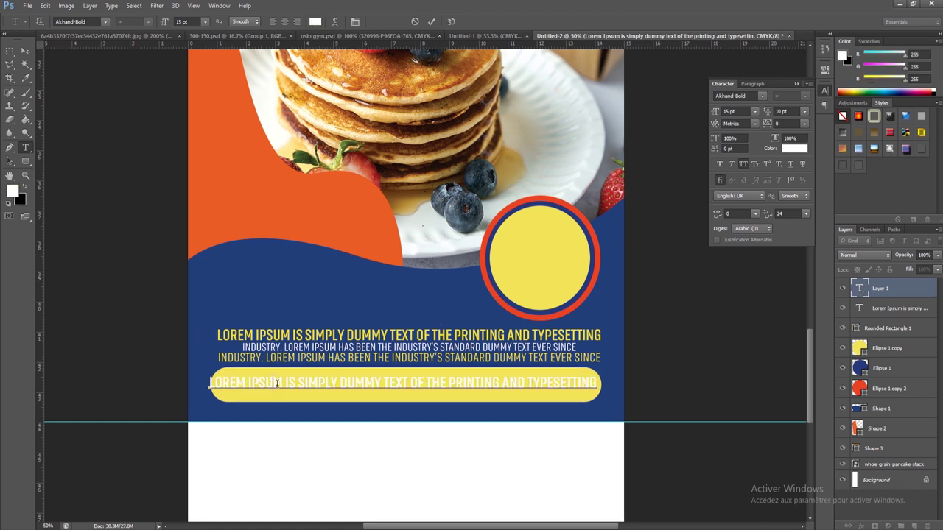
Scale the white button text down slightly so it fits inside the bar.
click(25, 51)
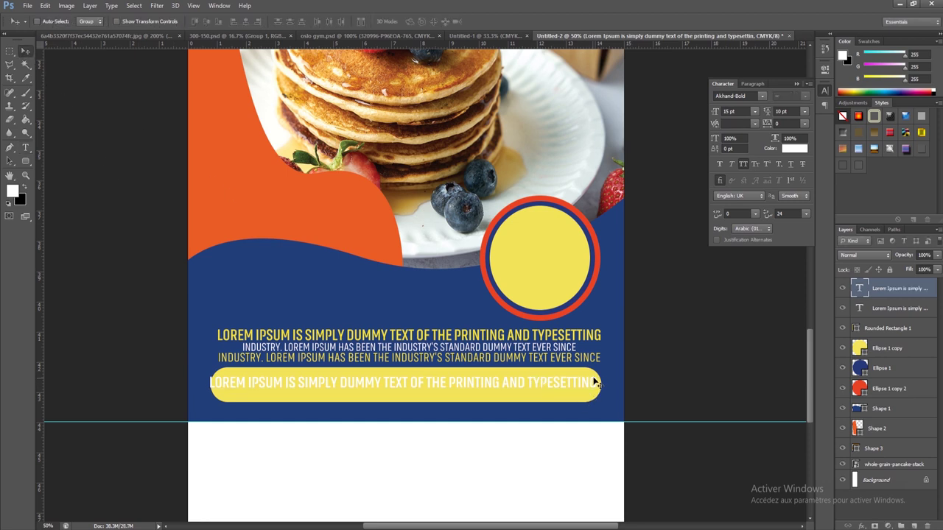
key(ctrl+t)
drag(600, 383, 584, 385)
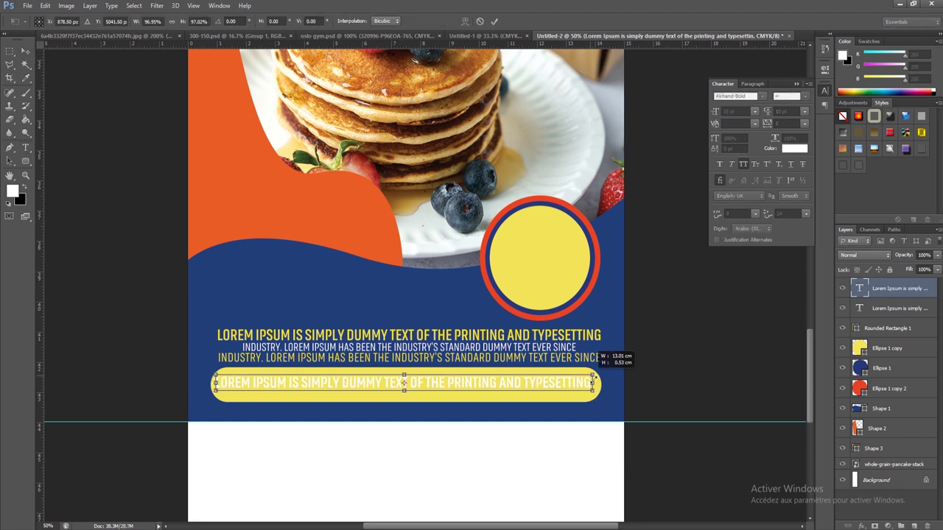
key(Return)
click(888, 328)
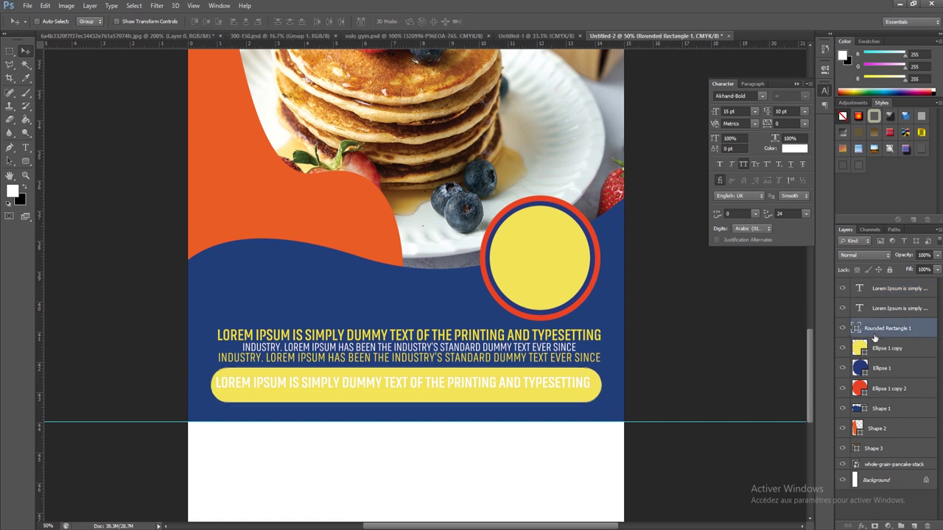
Delete the old pill and draw a slimmer 1584 × 89 px yellow rounded rectangle behind the button text.
key(Delete)
click(26, 160)
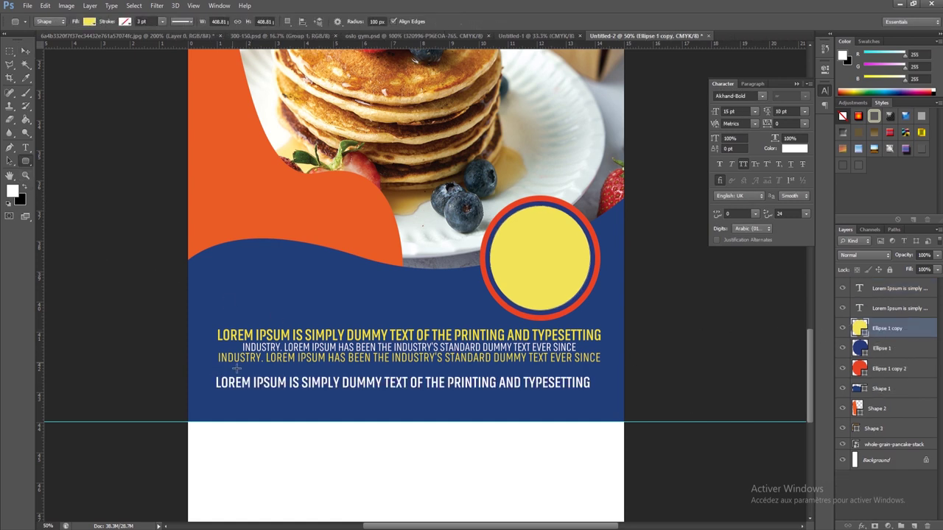
drag(214, 374, 603, 399)
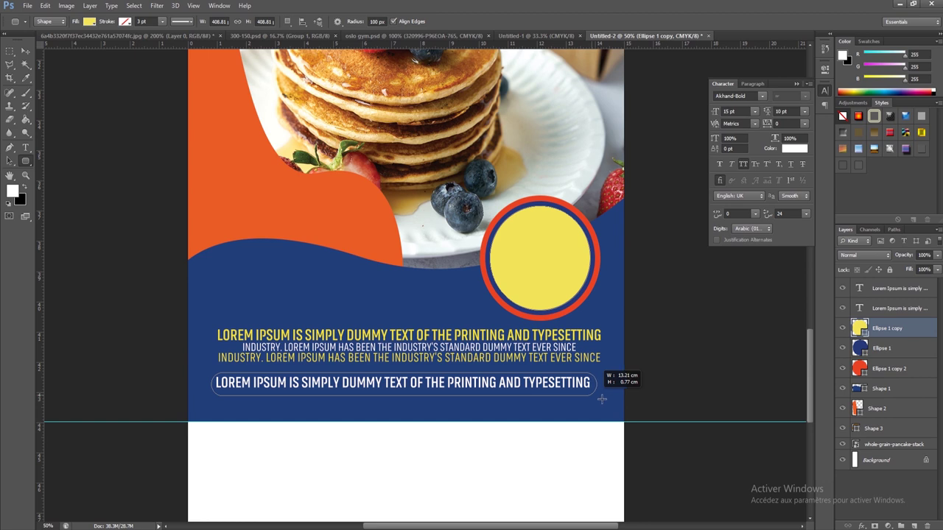
drag(602, 399, 600, 396)
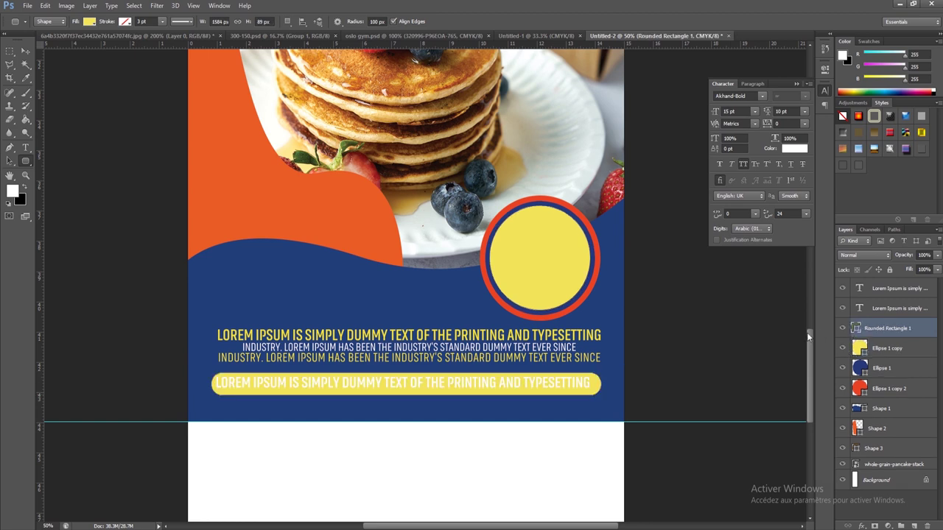
Select the button text and new pill layers and nudge them up slightly.
click(25, 52)
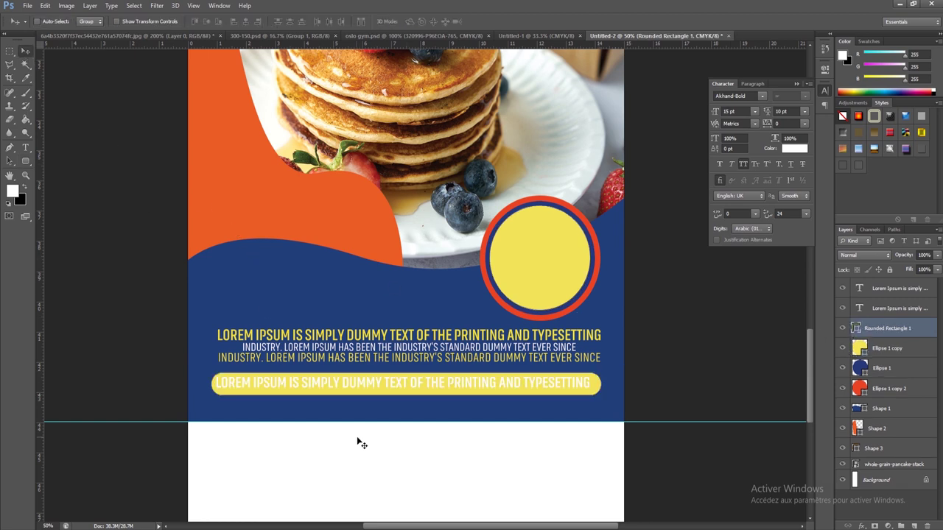
right_click(409, 393)
click(413, 394)
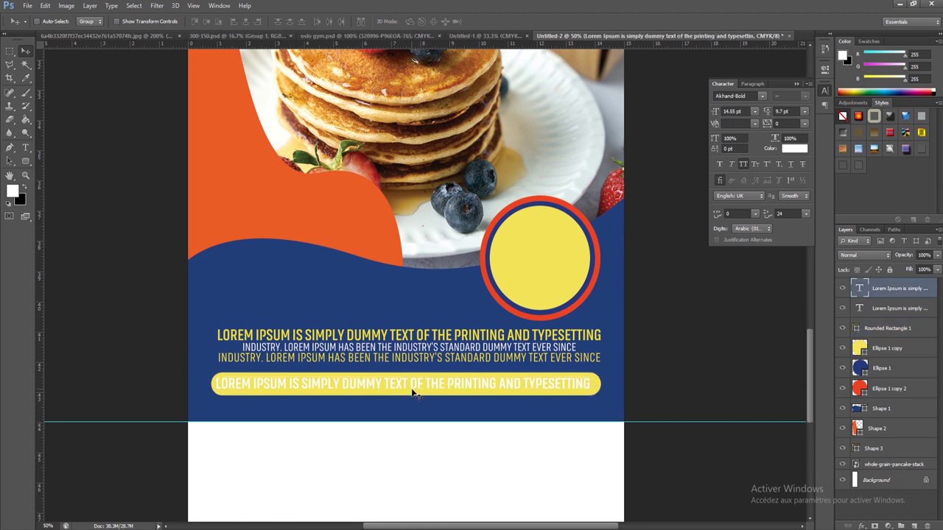
right_click(593, 397)
click(618, 396)
key(Up)
key(Up)
key(Up)
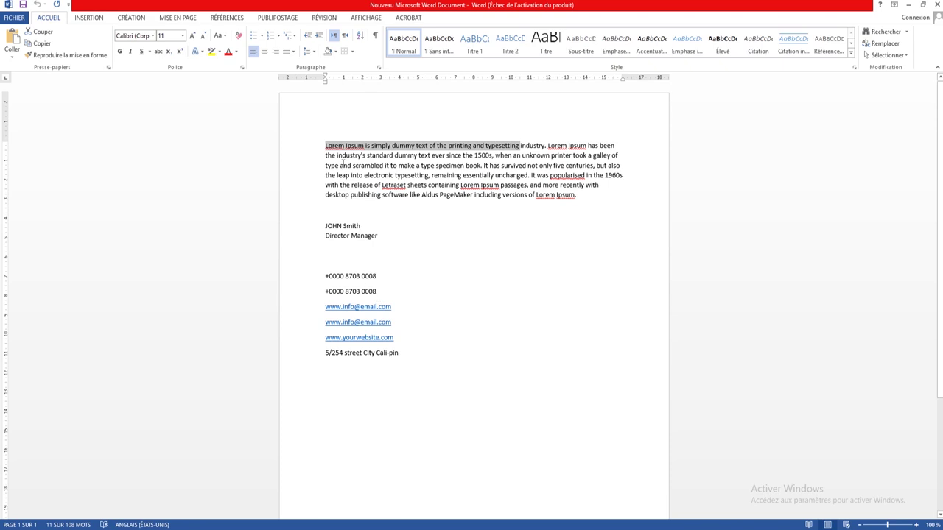
Copy the start of the Word paragraph and draw a text box below the yellow pill.
drag(326, 145, 462, 160)
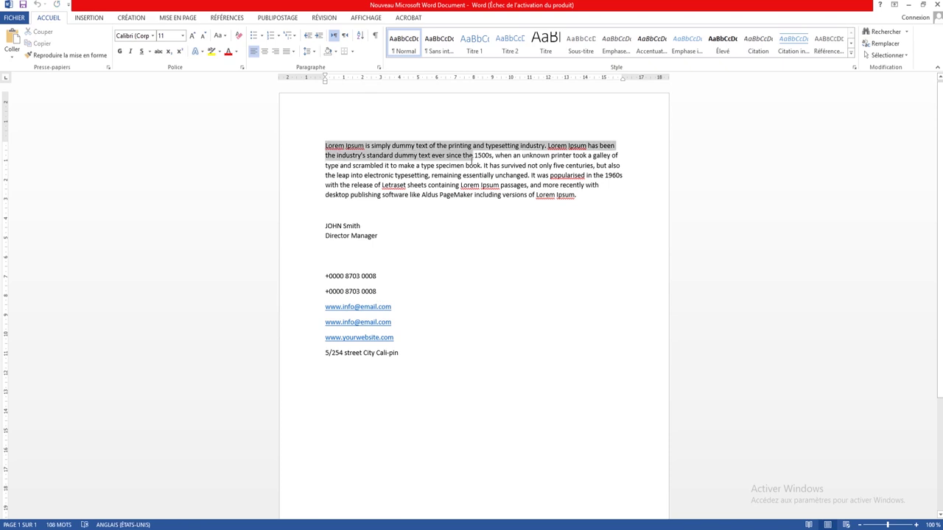
click(39, 44)
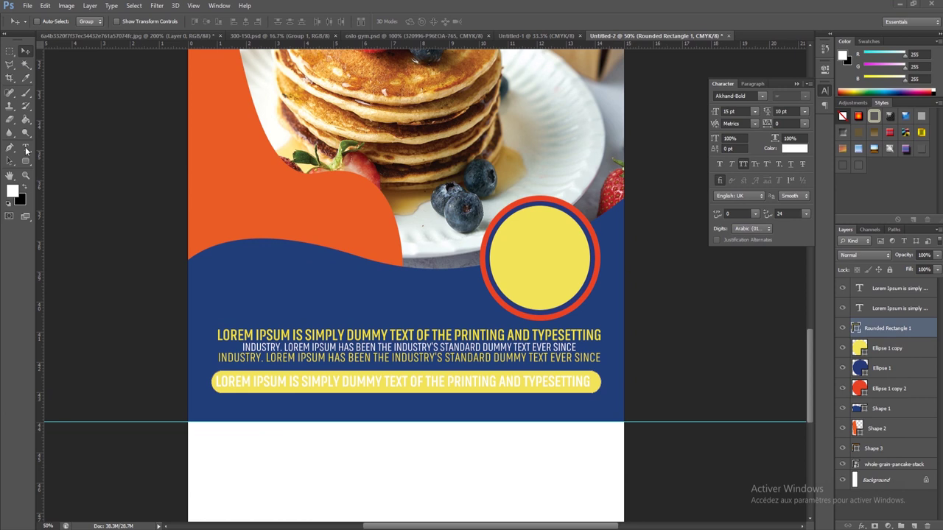
click(26, 147)
mouse_move(216, 400)
mouse_down()
mouse_move(594, 423)
mouse_move(599, 415)
mouse_up()
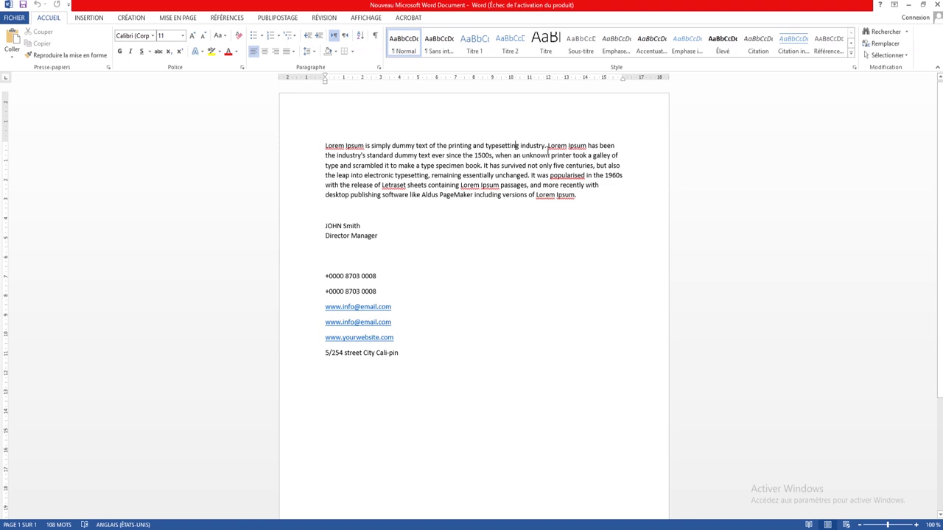
Copy the Word paragraph's first sentence and paste it into the new text box.
drag(516, 145, 546, 146)
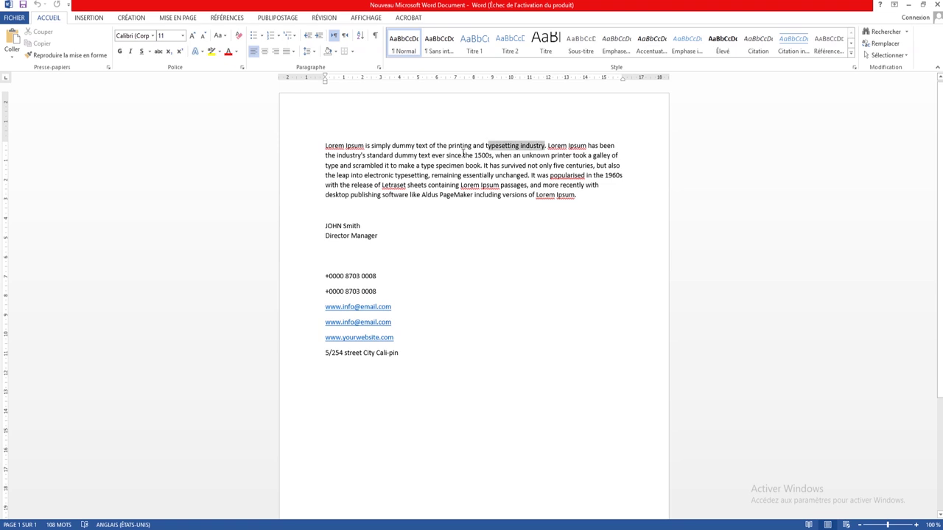
drag(464, 152, 328, 148)
right_click(328, 143)
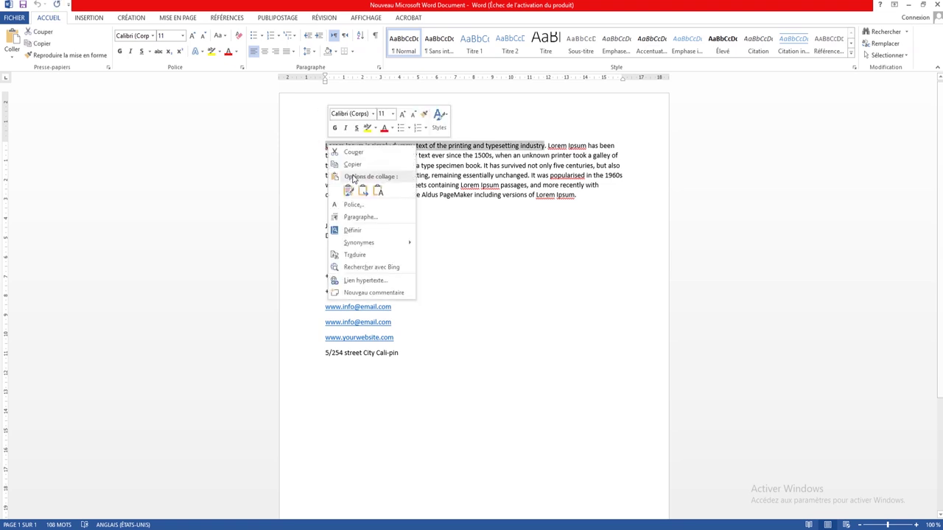
click(353, 163)
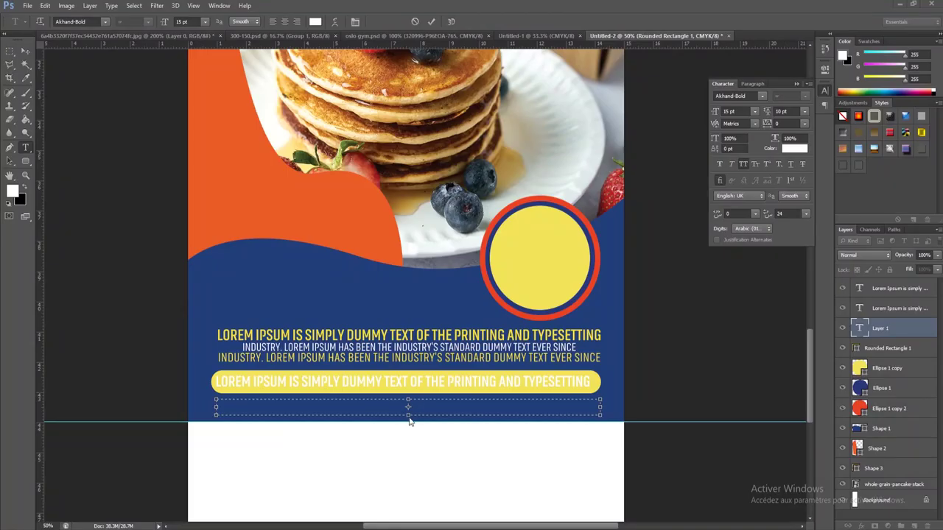
right_click(413, 405)
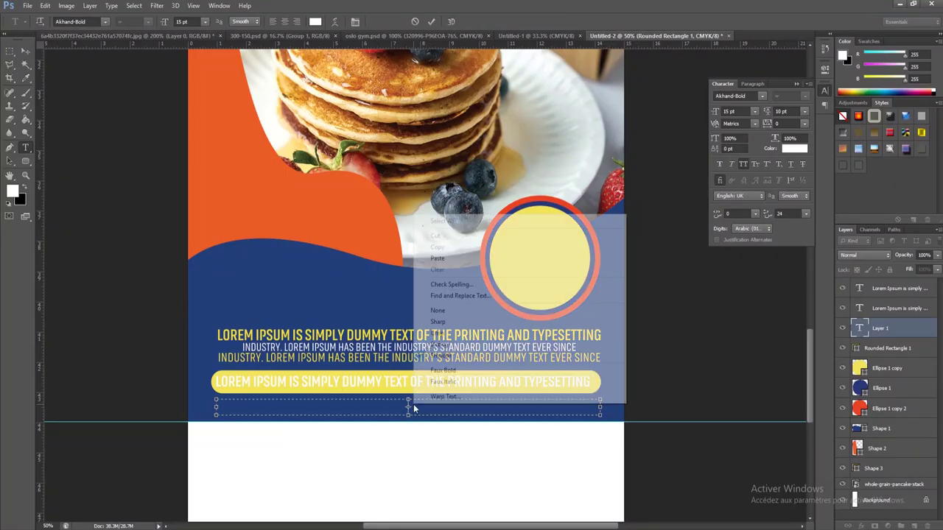
click(446, 258)
Set the pasted line to Akhand-Light 13 pt and commit it.
key(ctrl+a)
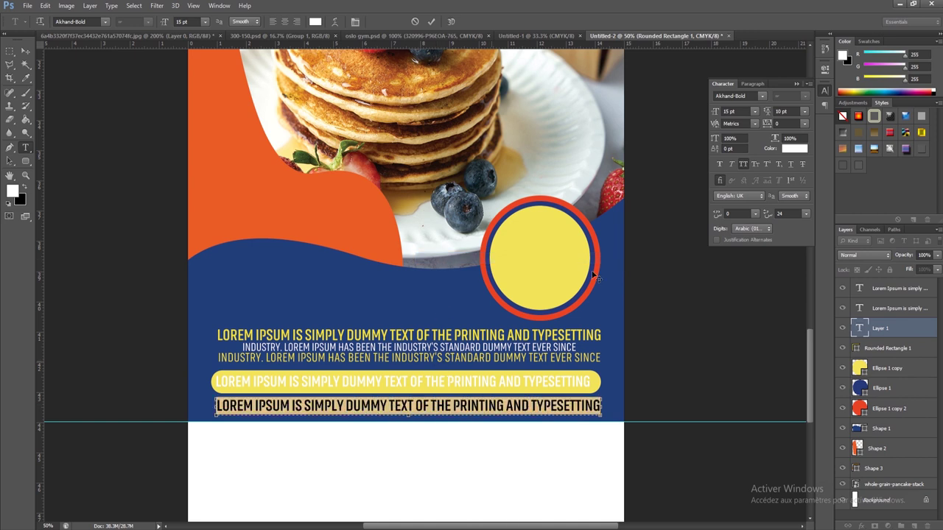
click(762, 96)
click(737, 110)
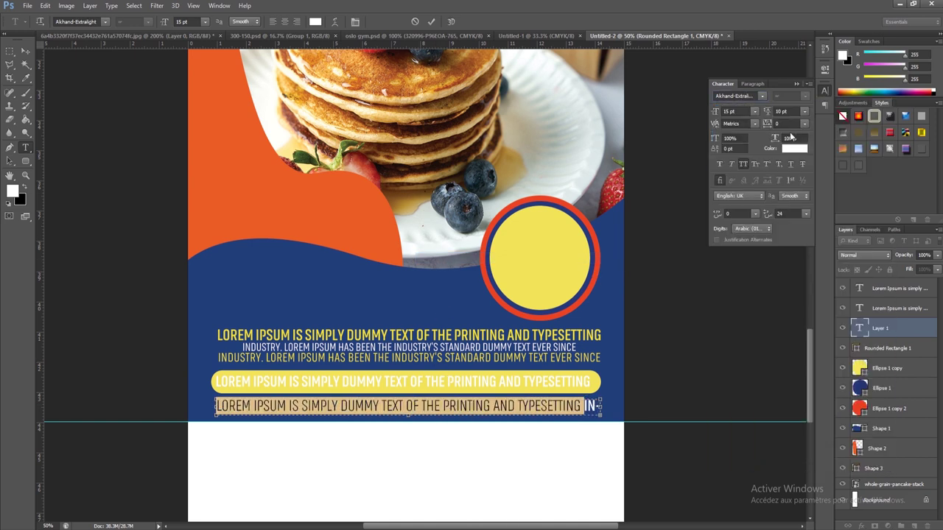
key(ctrl+a)
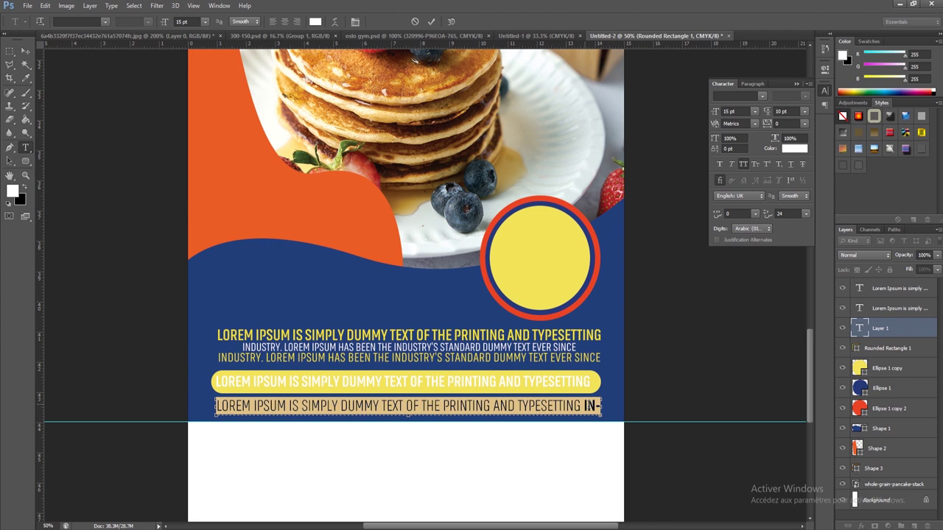
click(763, 96)
click(770, 129)
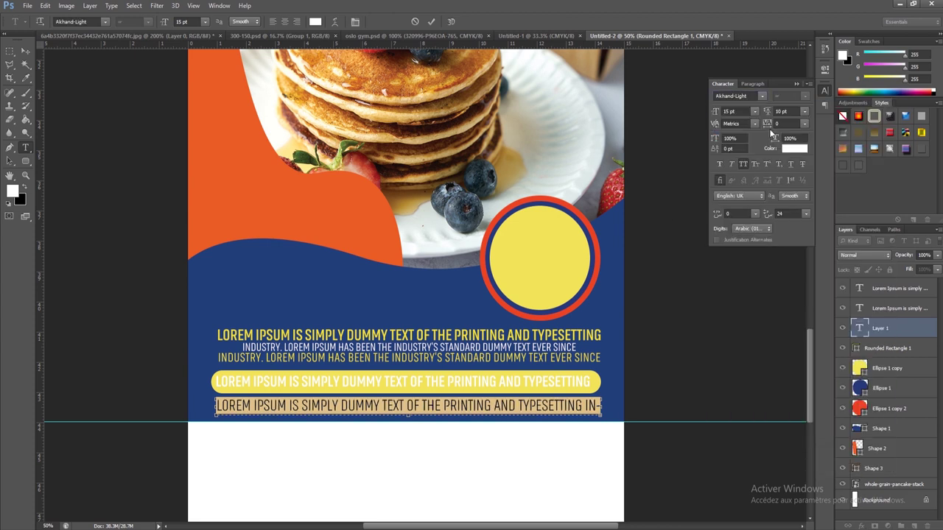
click(728, 112)
key(Down)
key(Down)
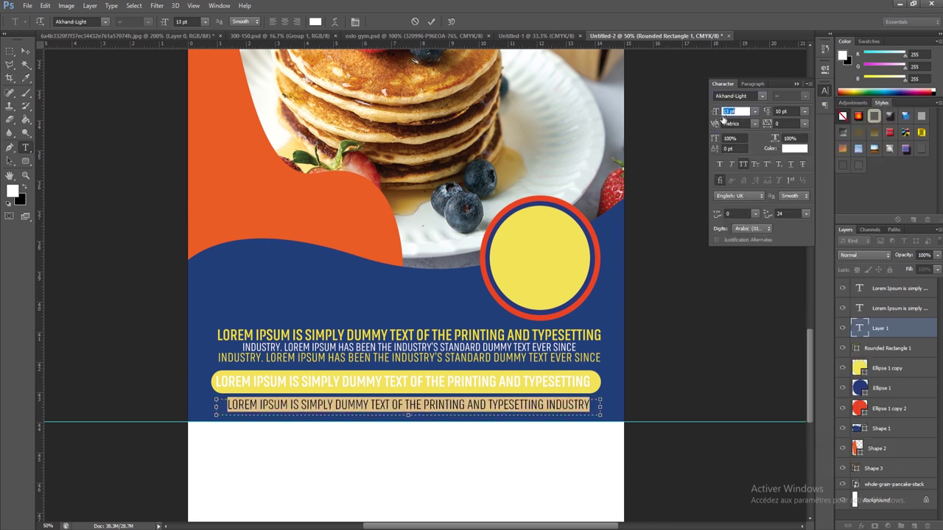
key(ctrl+Return)
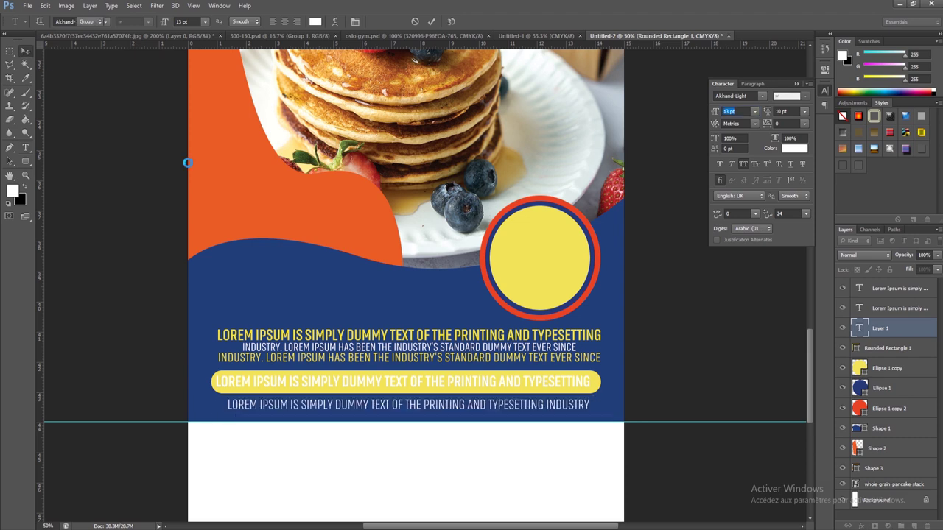
key(v)
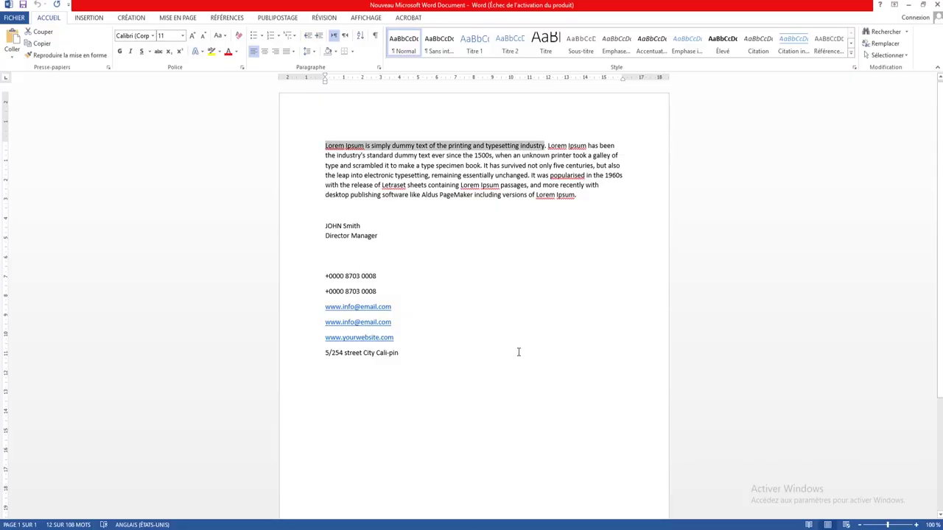
Select 'Lorem Ipsum is simply dummy' in Word and return to the Photoshop flyer.
drag(325, 146, 415, 146)
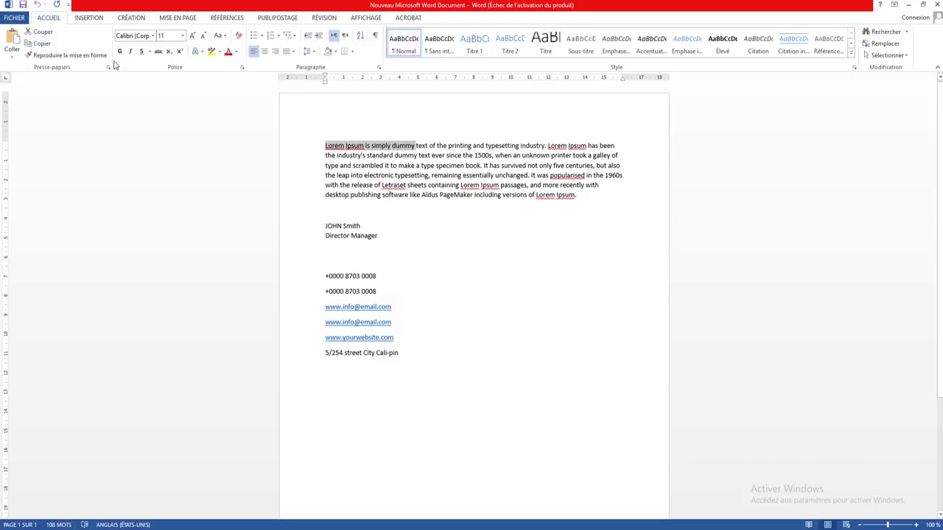
key(alt+Tab)
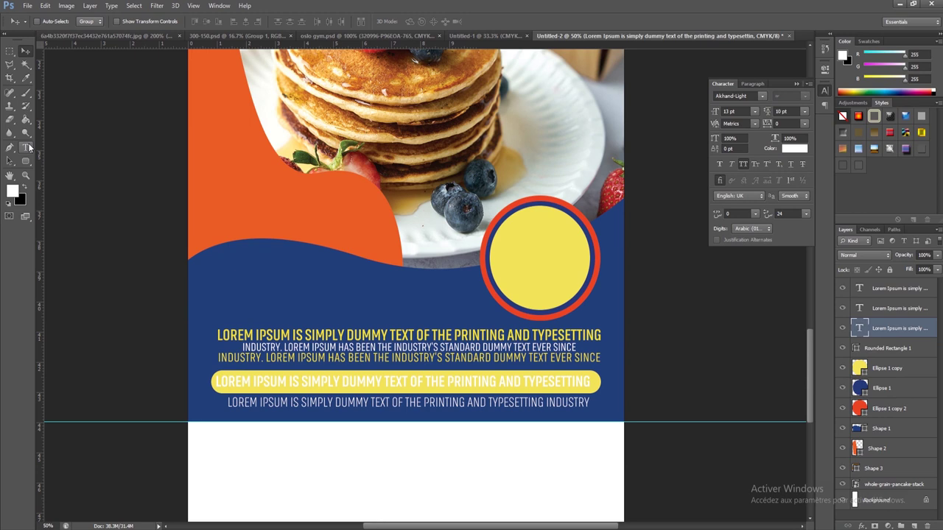
Paste the copied words into the yellow circle and break the line before IS.
click(523, 256)
right_click(523, 256)
click(549, 295)
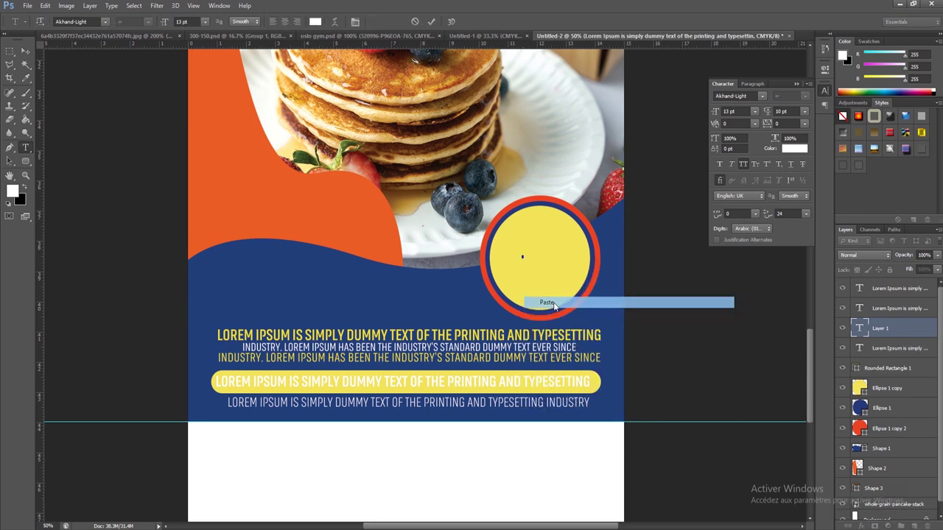
drag(583, 254, 590, 254)
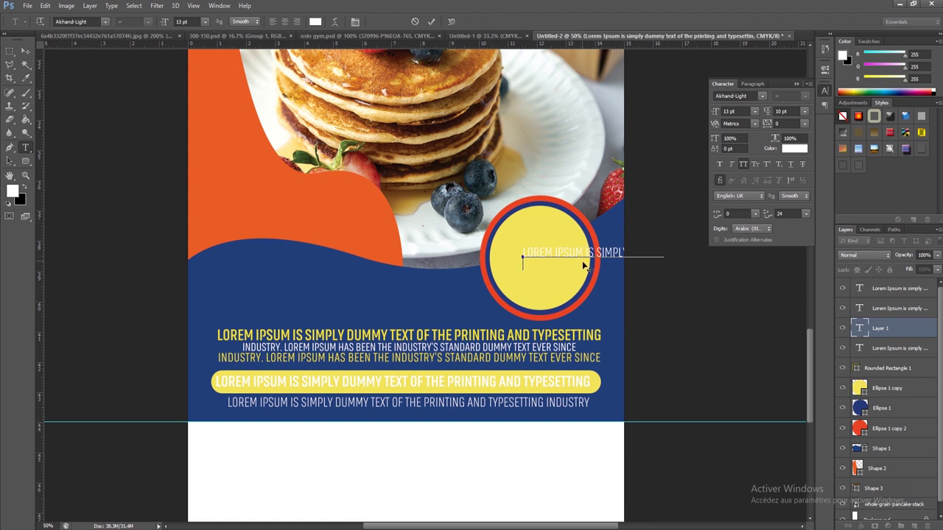
key(Return)
key(Return)
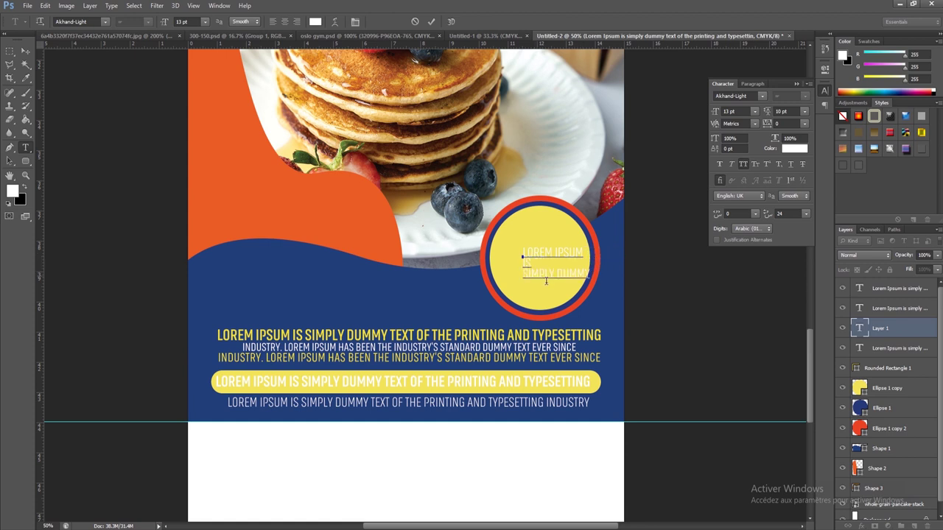
Set the circle text to Akhand-Bold and centre its lines.
drag(591, 280, 517, 251)
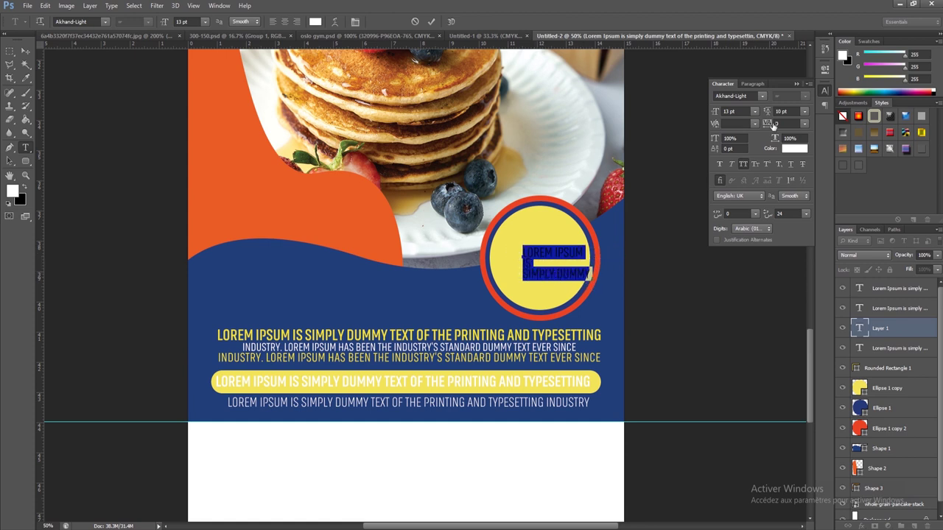
click(762, 95)
scroll(796, 184, up, 2)
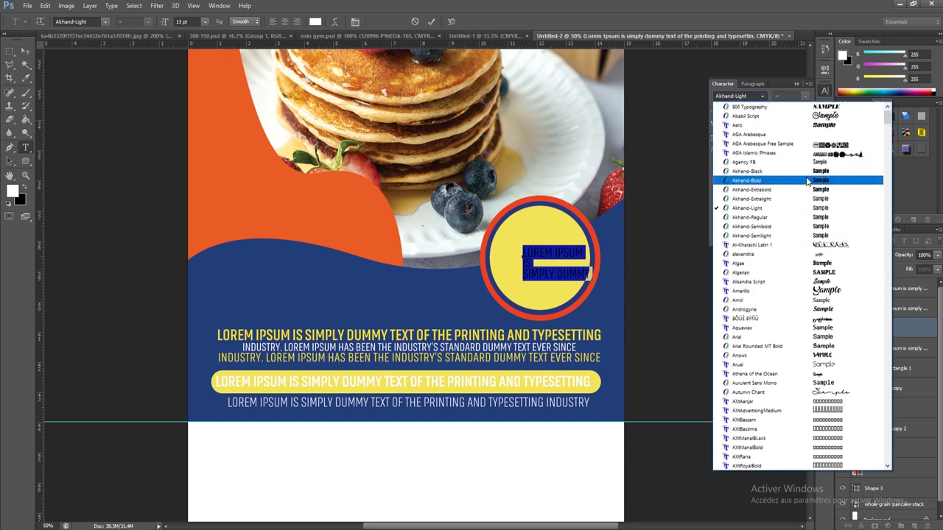
click(802, 181)
click(752, 83)
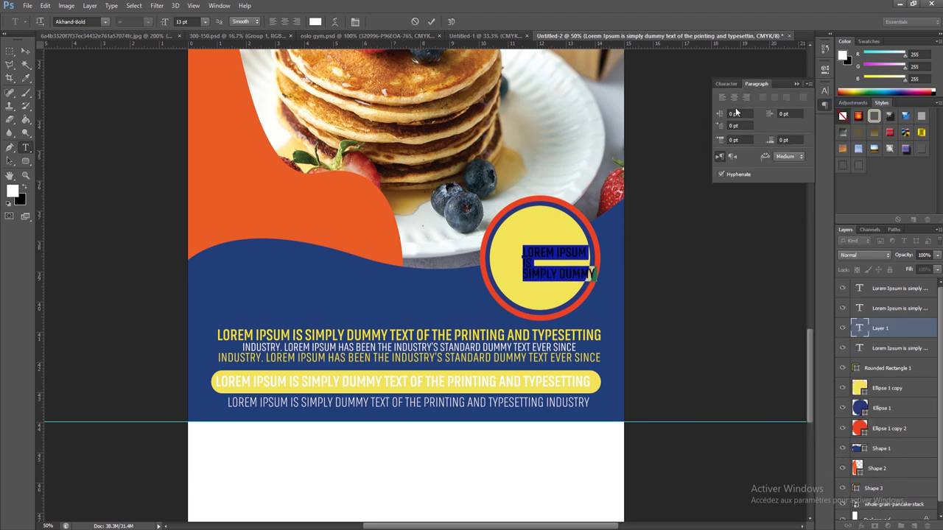
click(734, 97)
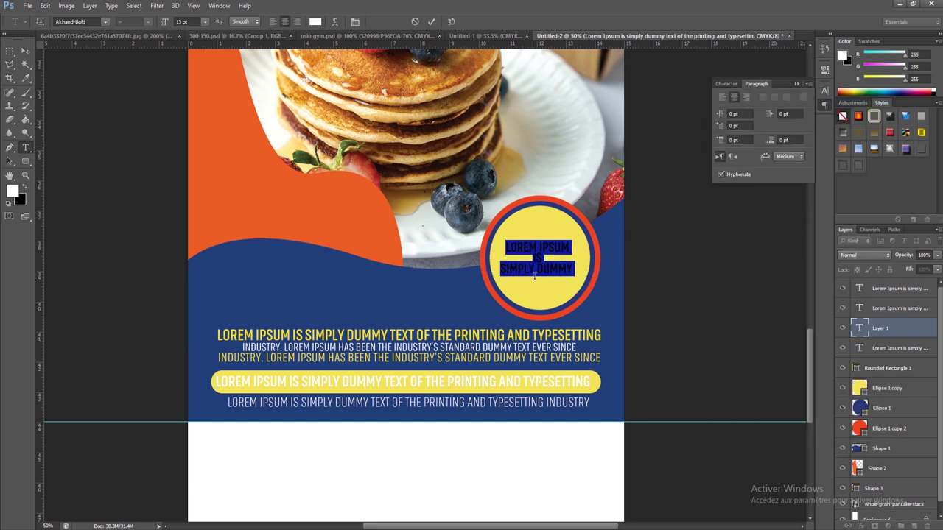
click(537, 269)
Break the circle text so IPSUM and DUMMY each start their own line.
key(Return)
drag(560, 286, 526, 252)
click(537, 249)
key(Return)
drag(559, 303, 511, 232)
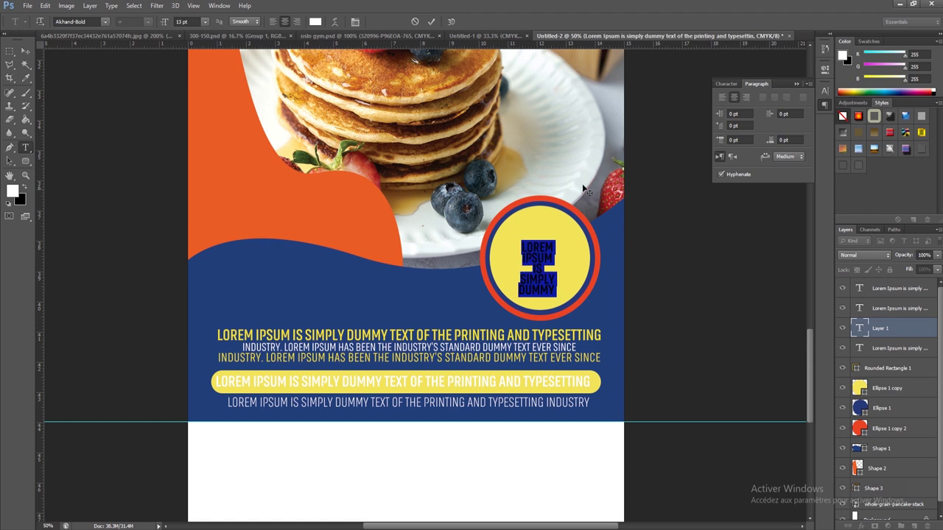
Enlarge the circle text to 17 pt with 14 pt leading and nudge it upward.
click(724, 84)
click(725, 112)
key(Up)
key(Up)
key(Up)
key(Up)
click(782, 111)
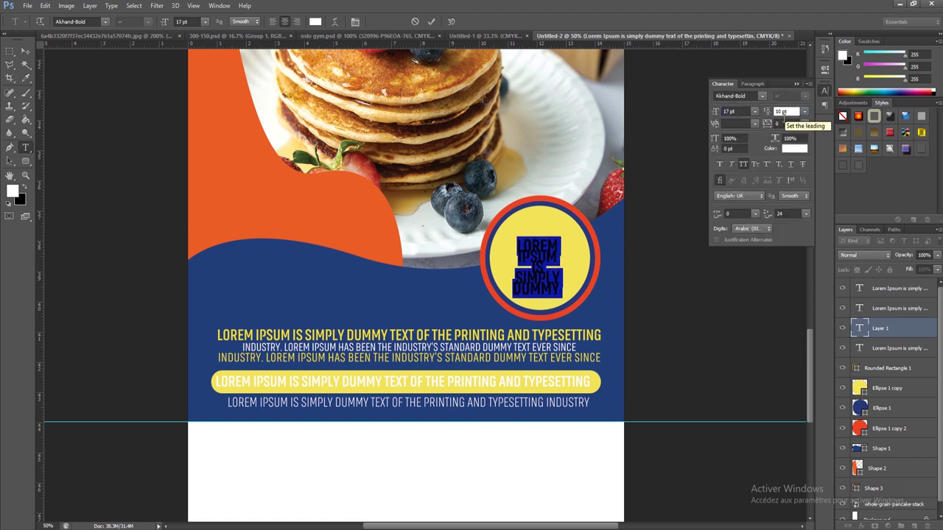
key(Down)
key(Up)
key(Up)
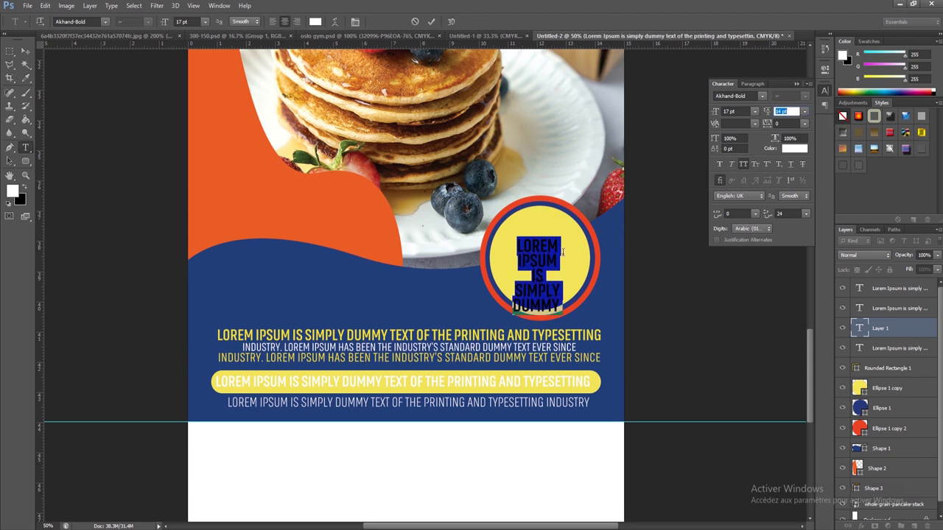
drag(588, 272, 586, 259)
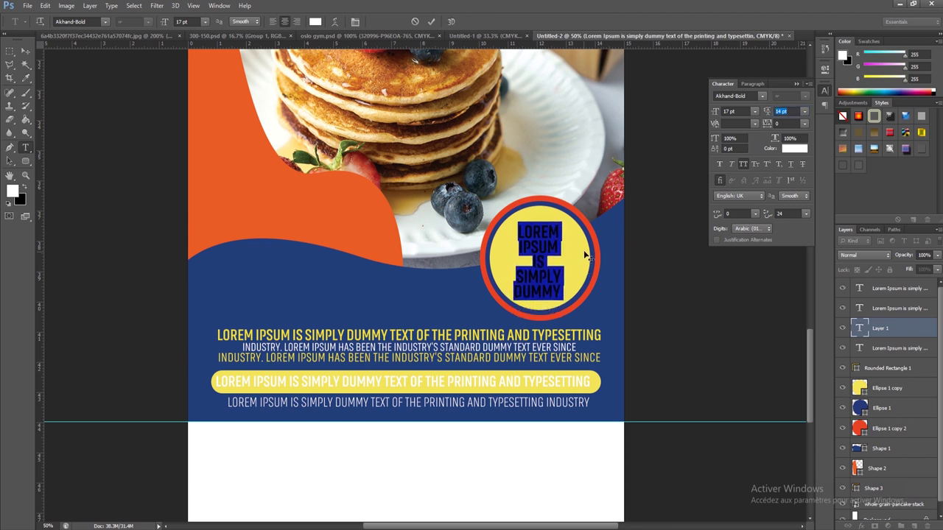
Delete IS and set the remaining circle text to 20 pt with 18 pt leading.
double_click(538, 258)
key(BackSpace)
key(BackSpace)
mouse_move(561, 281)
mouse_down()
mouse_move(506, 238)
mouse_move(516, 225)
mouse_up()
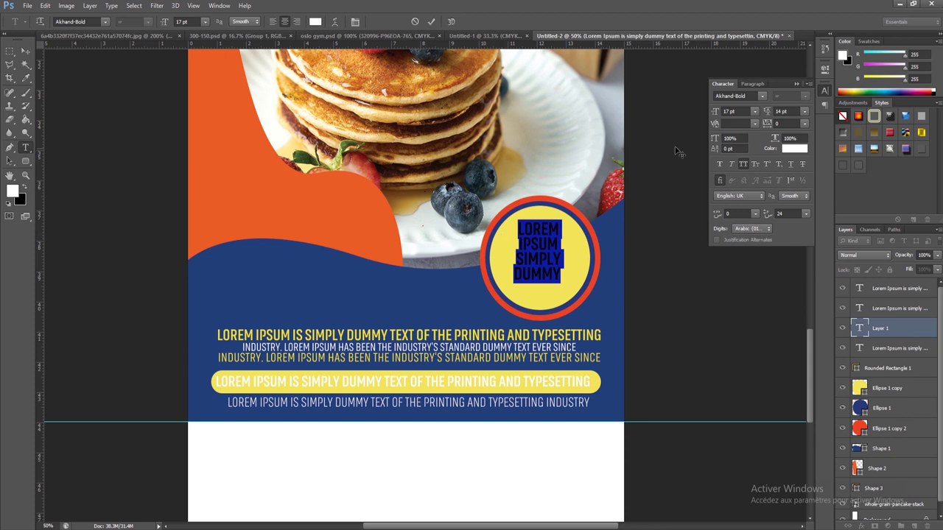
click(729, 111)
text(18)
key(Return)
text(20)
key(Return)
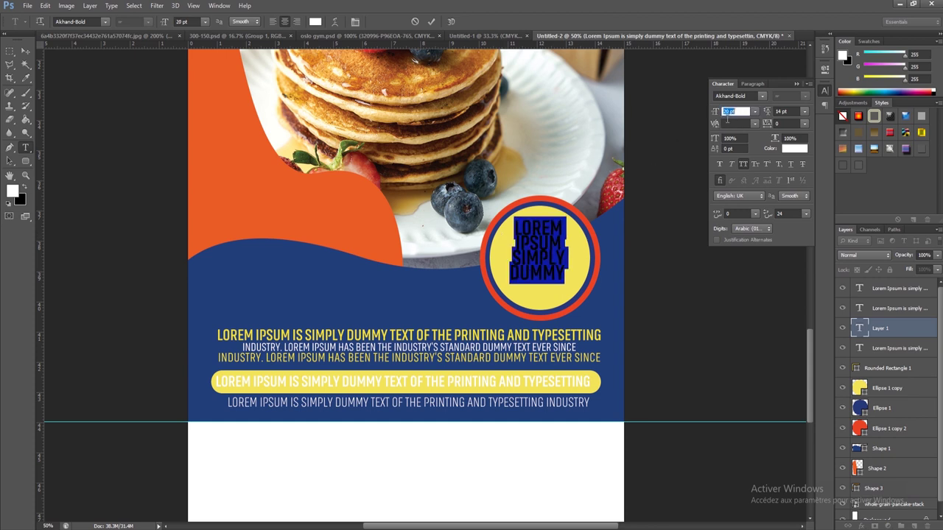
click(782, 111)
text(18)
key(Return)
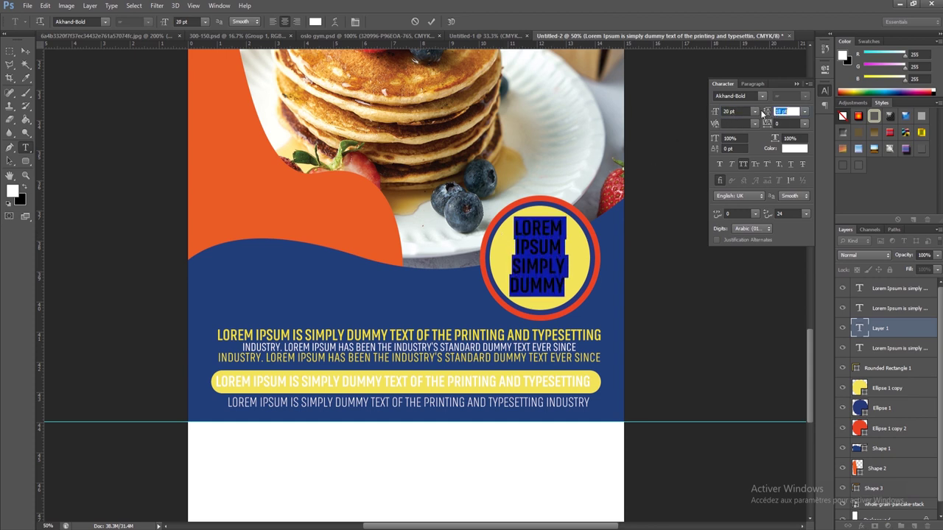
Re-centre the four lines LOREM, IPSUM, SIMPLY, DUMMY and commit the text.
click(750, 84)
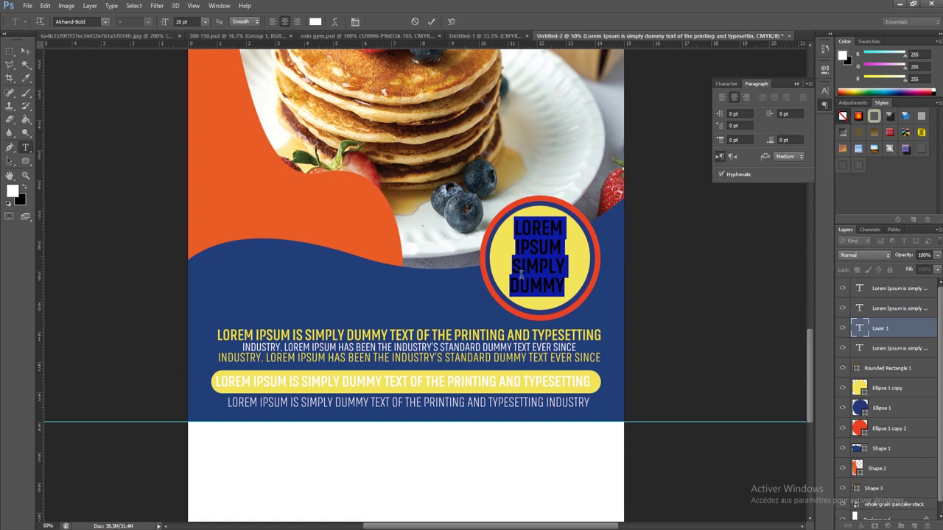
click(567, 274)
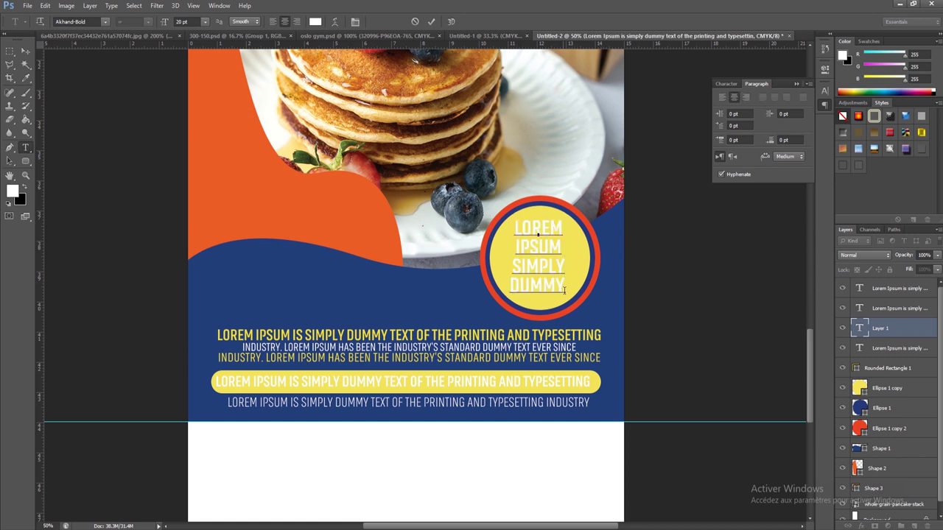
drag(567, 288, 484, 199)
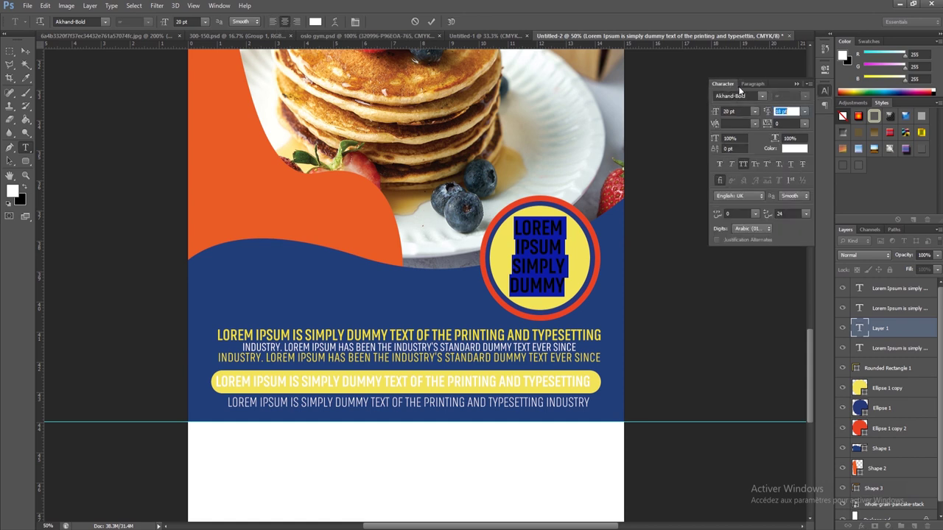
click(730, 157)
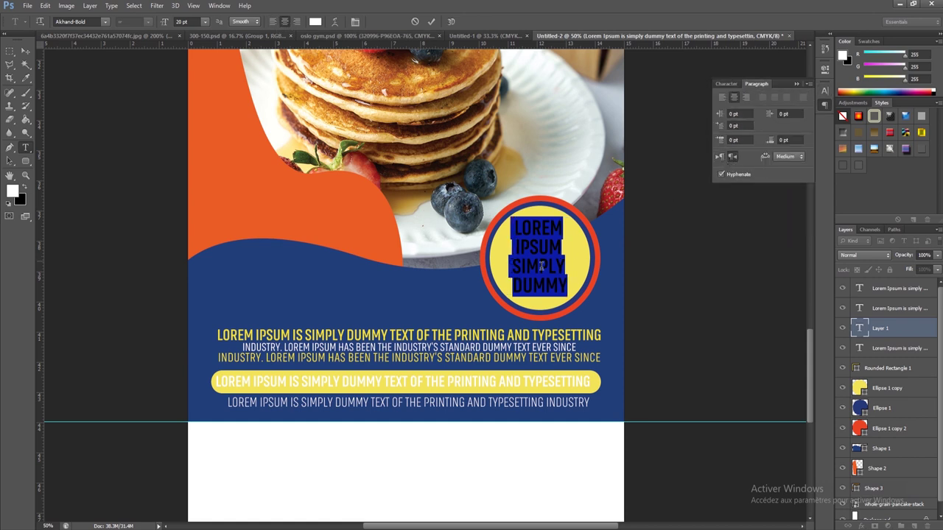
click(554, 284)
double_click(550, 262)
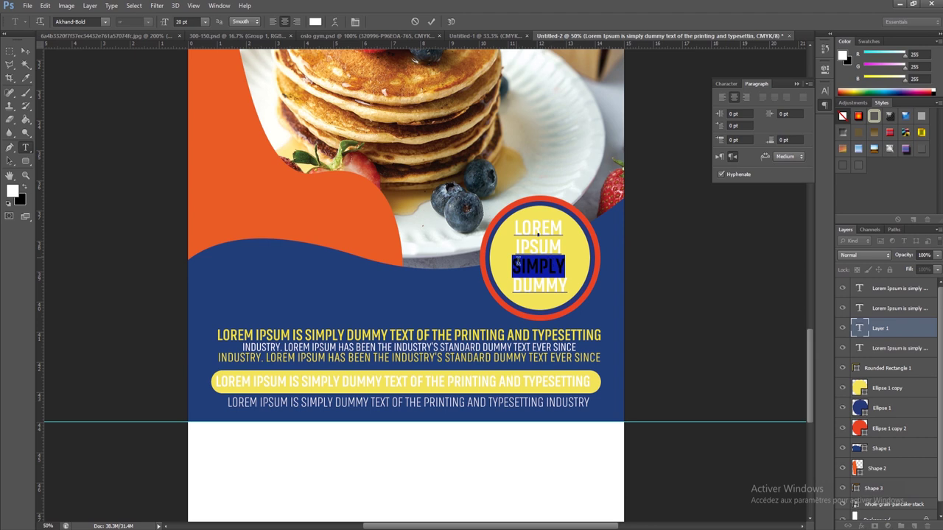
click(25, 51)
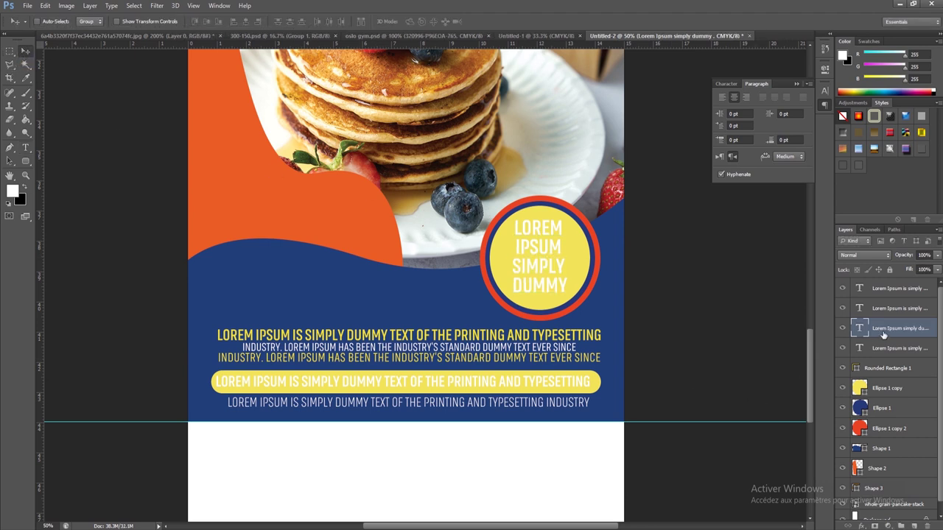
drag(883, 335, 884, 361)
Alt-drag a copy of the badge's text and circle layers to the flyer's top-left.
shift+click(887, 387)
shift+click(881, 407)
shift+click(888, 428)
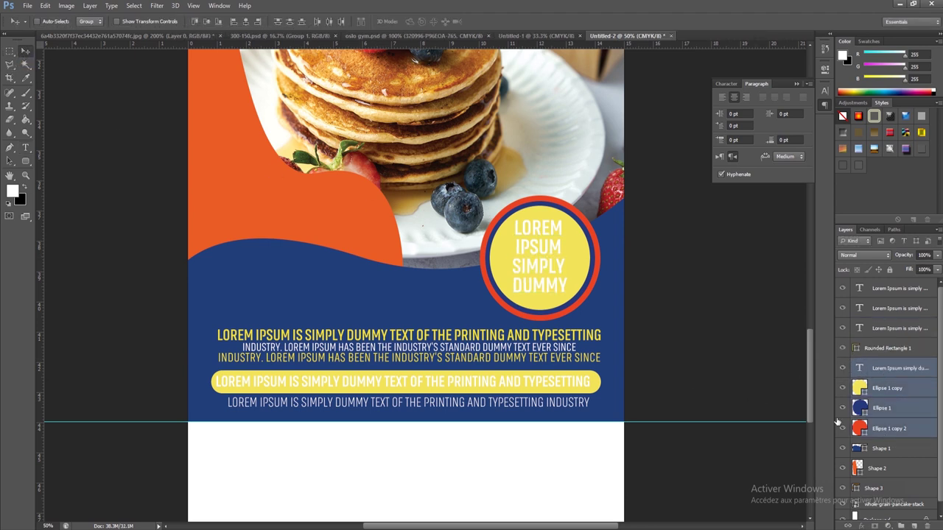
scroll(438, 238, up, 2)
scroll(405, 254, up, 2)
scroll(368, 269, up, 2)
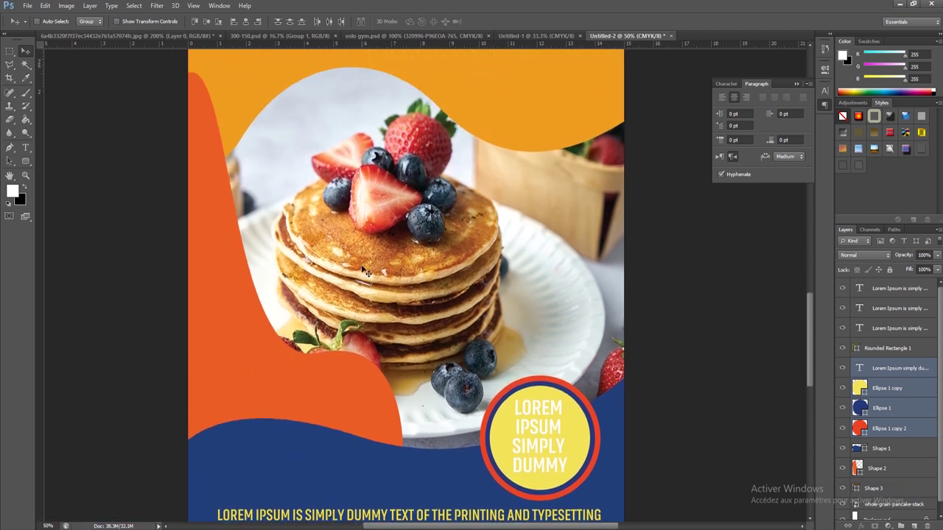
scroll(366, 273, up, 1)
drag(549, 427, 291, 116)
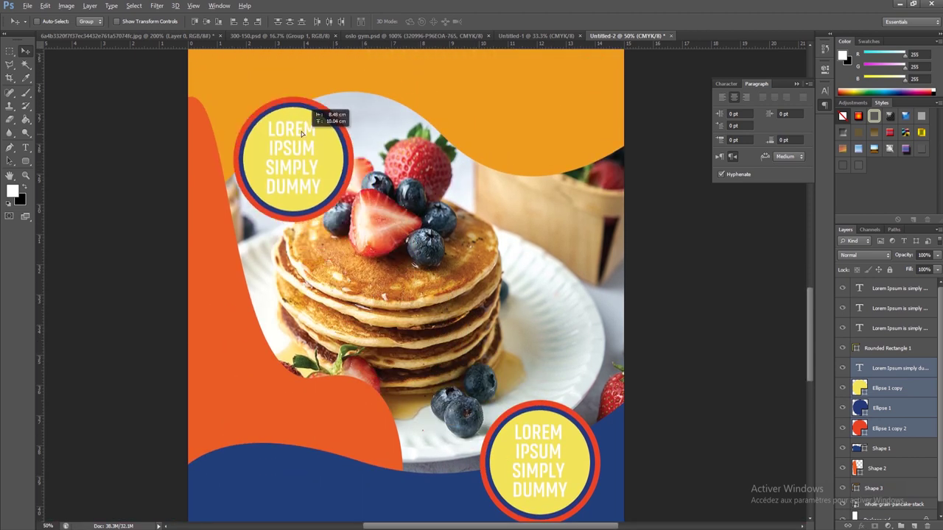
Scale the badge copy down to about 76% and confirm it.
key(ctrl+t)
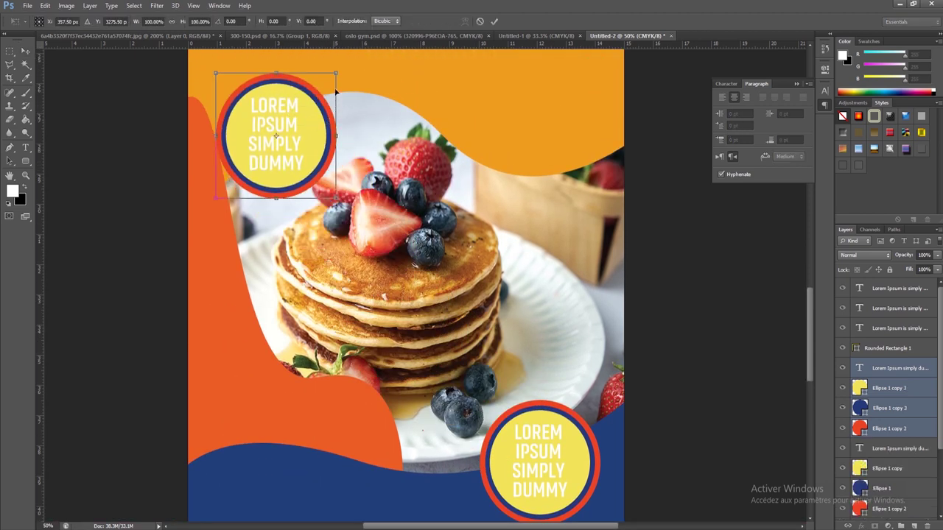
drag(335, 77, 307, 103)
drag(286, 128, 298, 111)
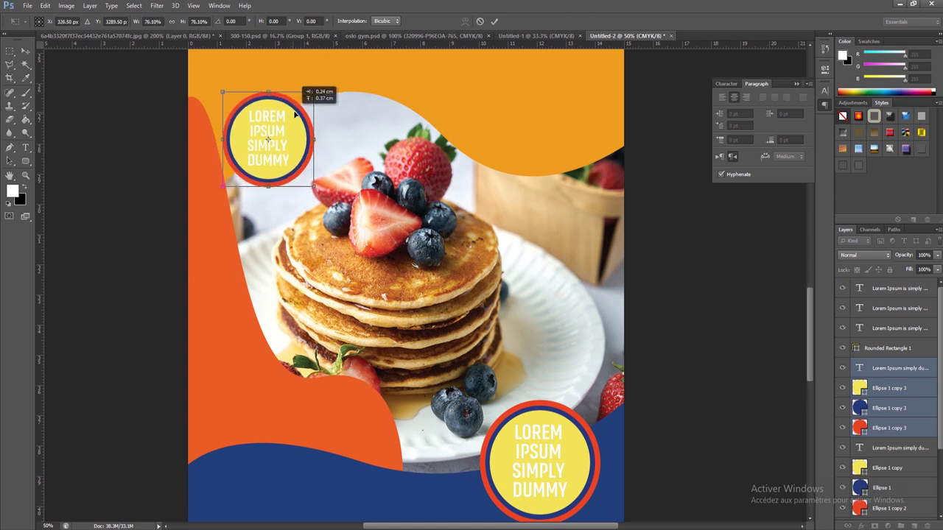
key(Return)
Recolour the badge copy's centre circle with red sampled from the flyer.
right_click(324, 155)
click(339, 140)
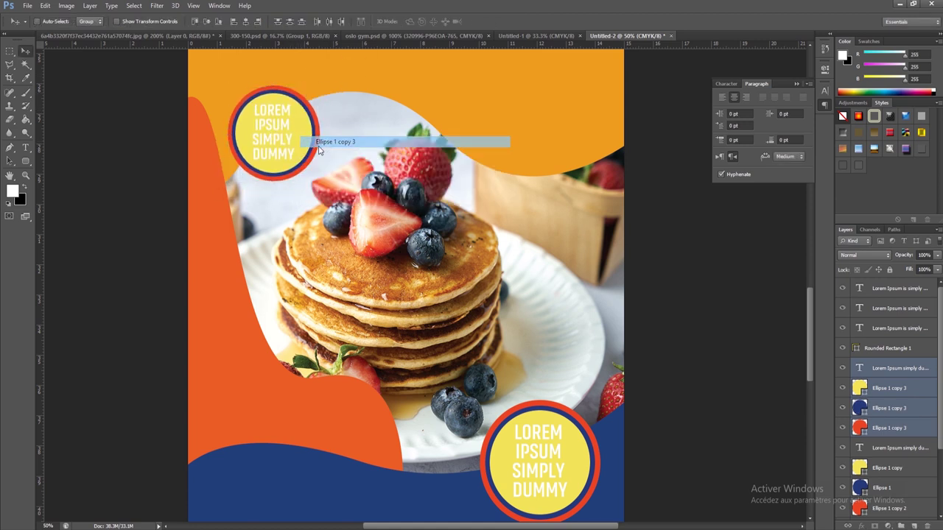
double_click(860, 388)
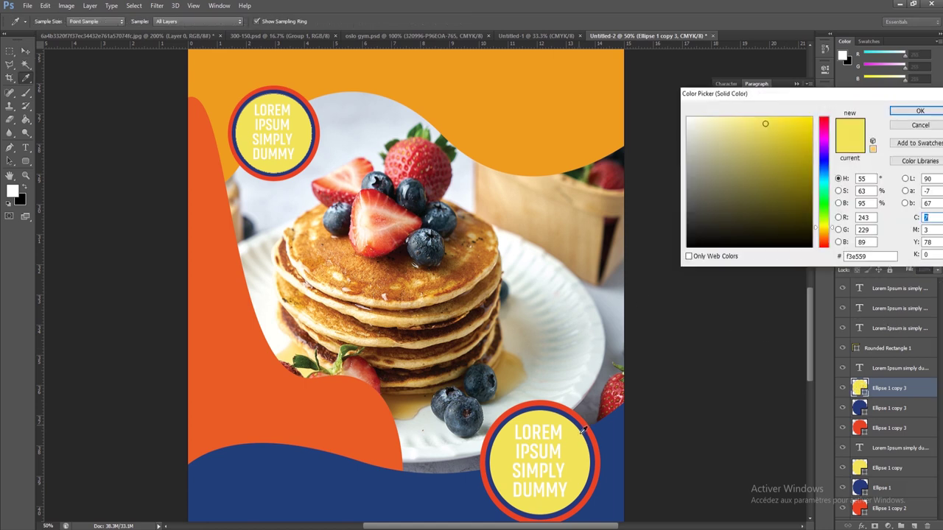
click(597, 435)
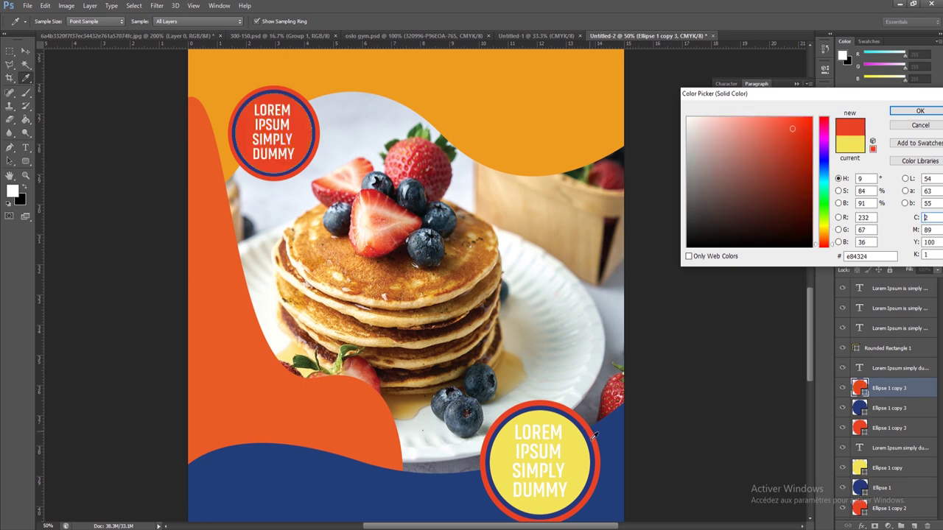
click(920, 110)
Recolour the badge copy's outer ring navy sampled from the flyer.
right_click(321, 139)
click(339, 145)
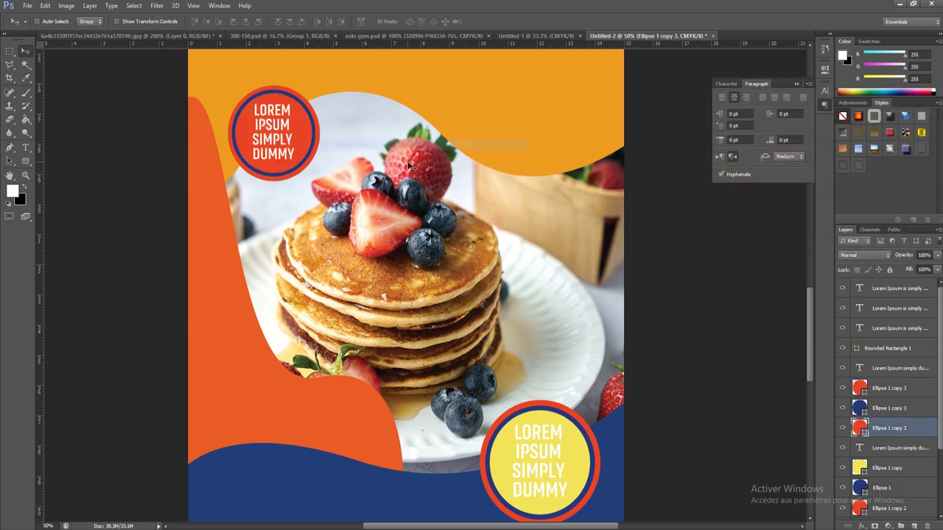
double_click(860, 428)
click(601, 459)
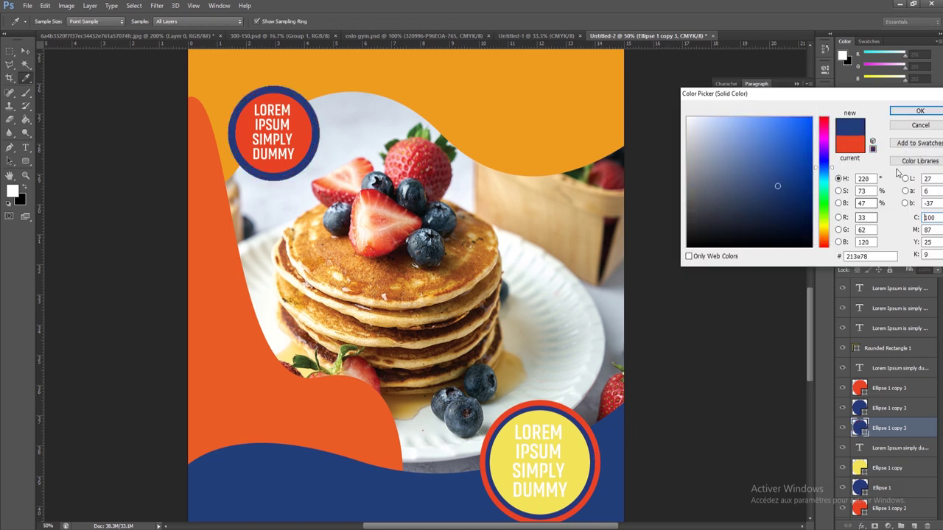
click(919, 111)
Recolour the badge copy's middle ring yellow.
click(860, 410)
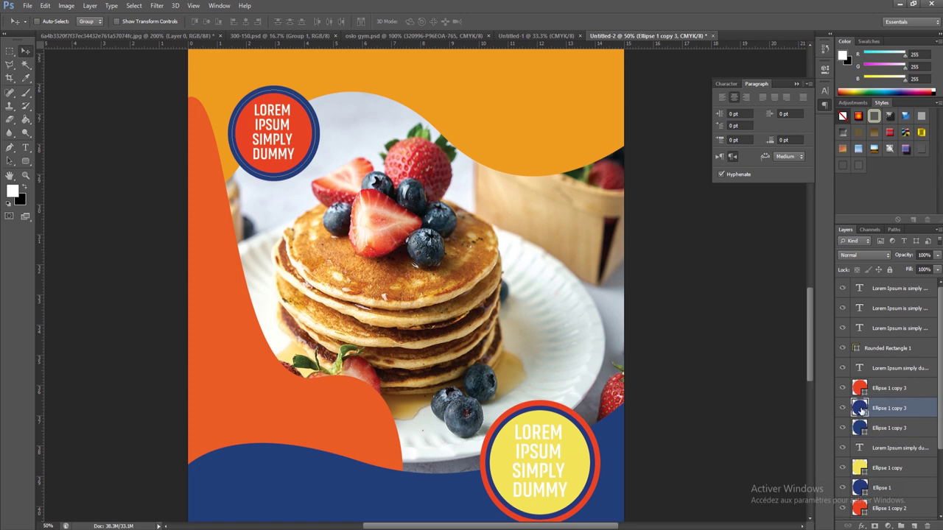
double_click(860, 409)
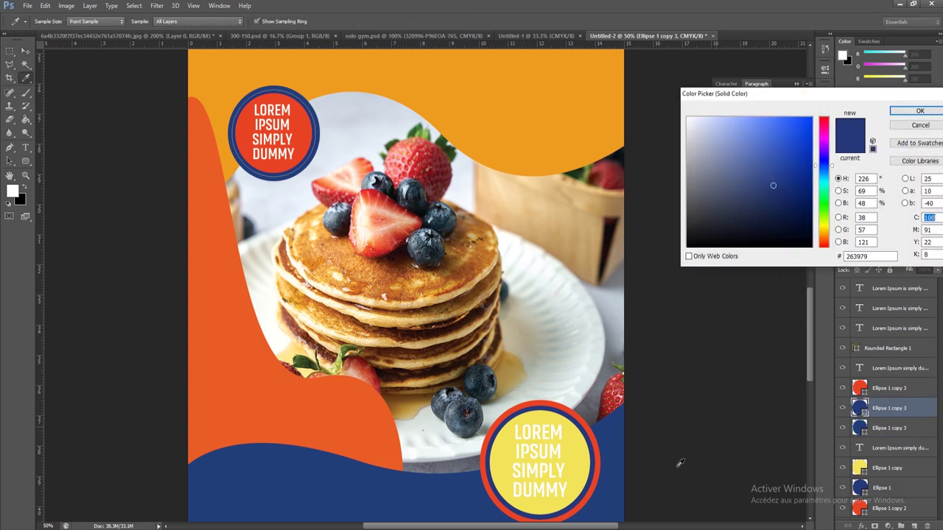
click(586, 468)
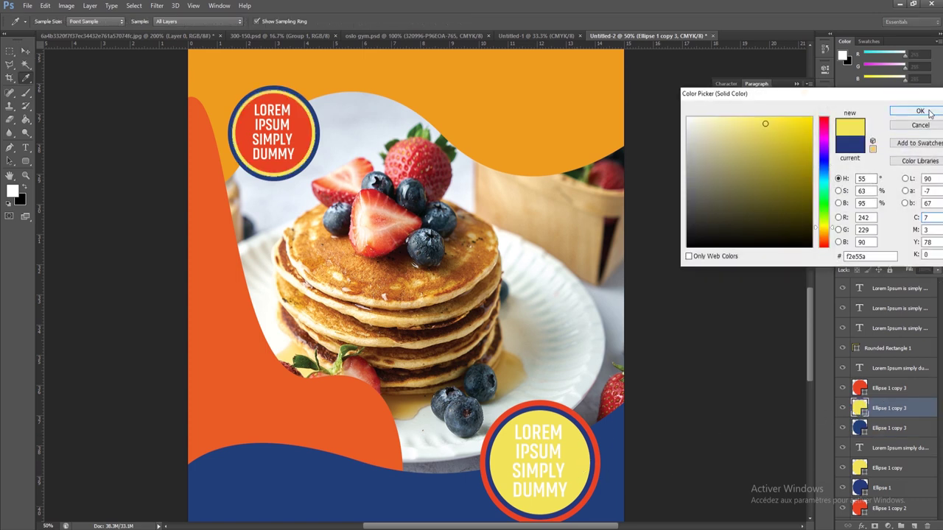
click(920, 111)
key(v)
scroll(545, 184, up, 2)
scroll(545, 185, up, 1)
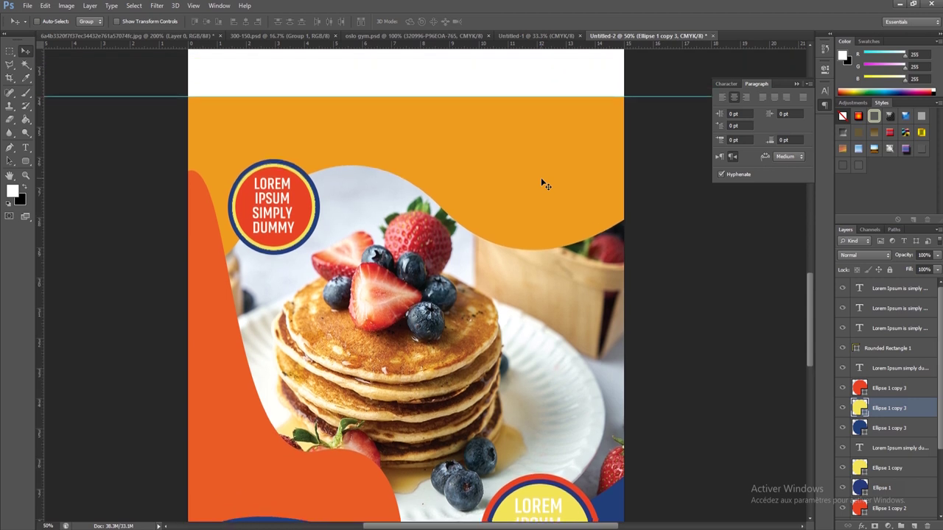
Type PANCAKE BREAKFAST at 37 pt in the orange top area.
click(25, 147)
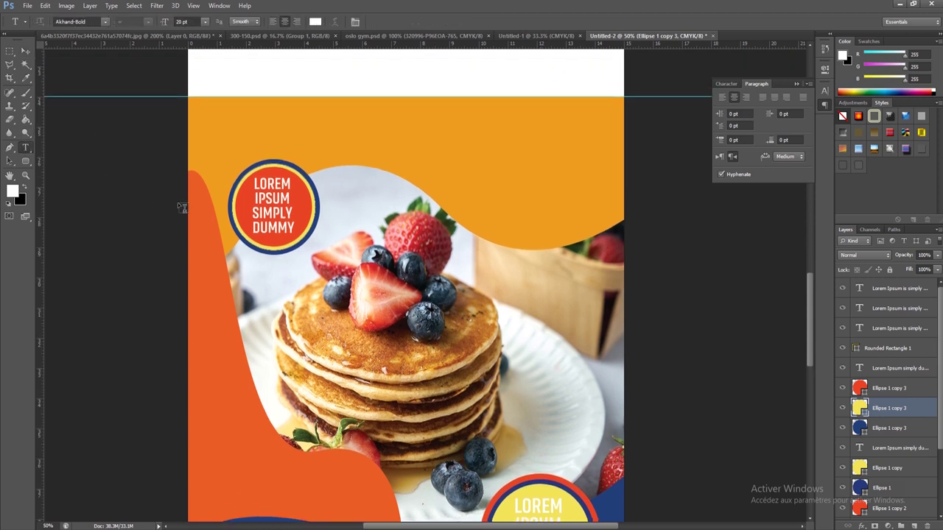
click(476, 162)
drag(161, 25, 174, 27)
text(P)
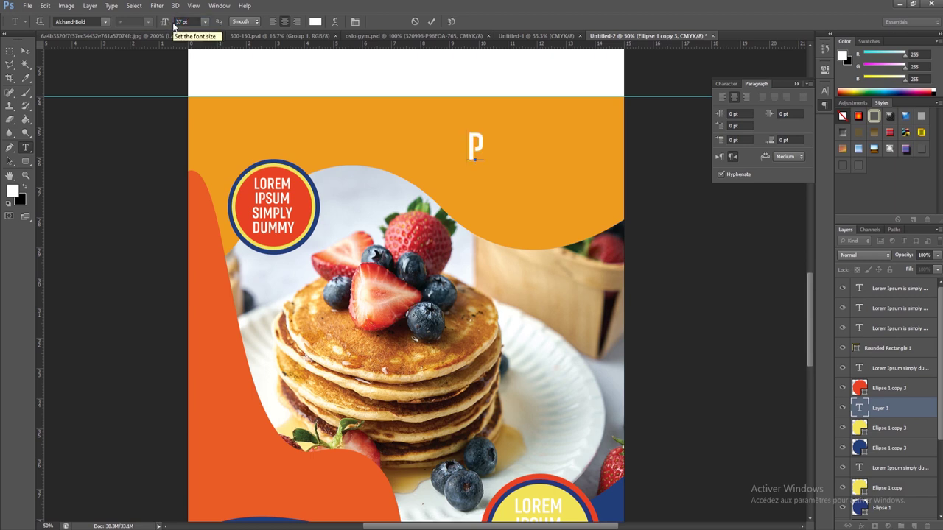
text(ANCAKE )
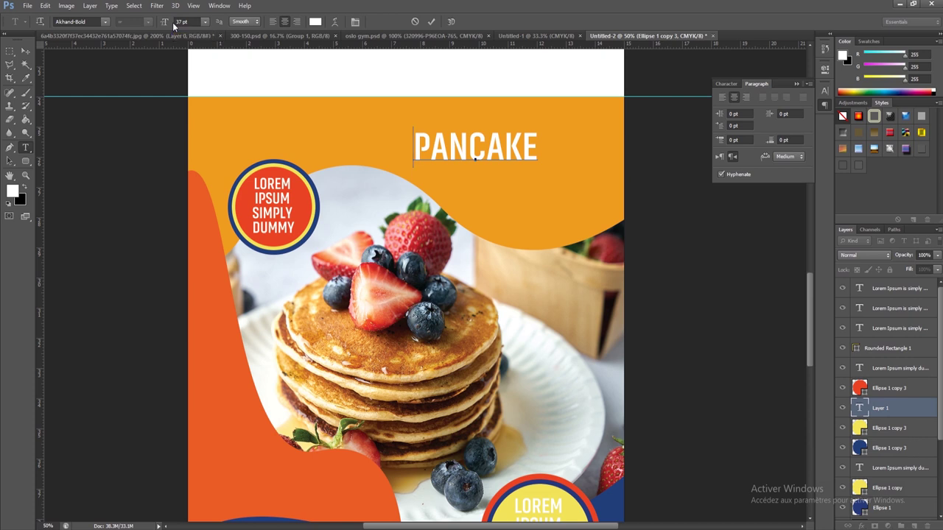
text(BREA)
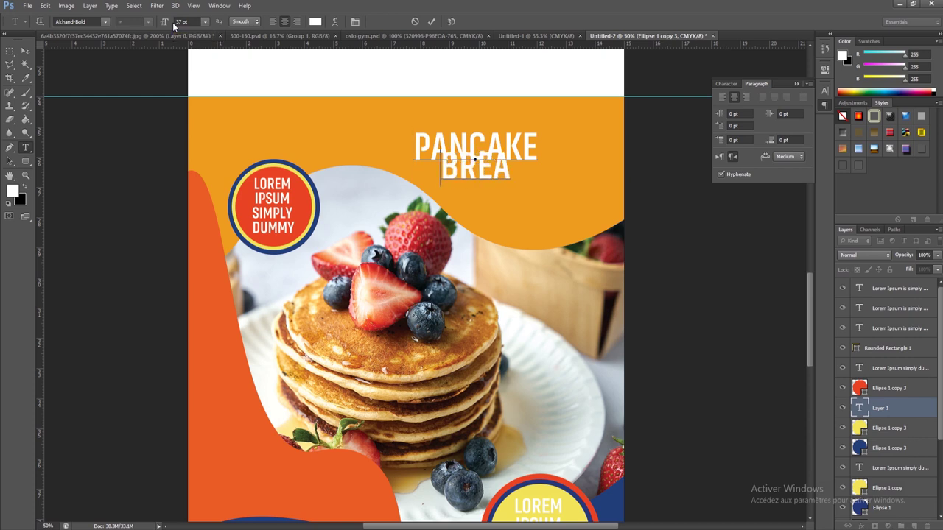
text(K)
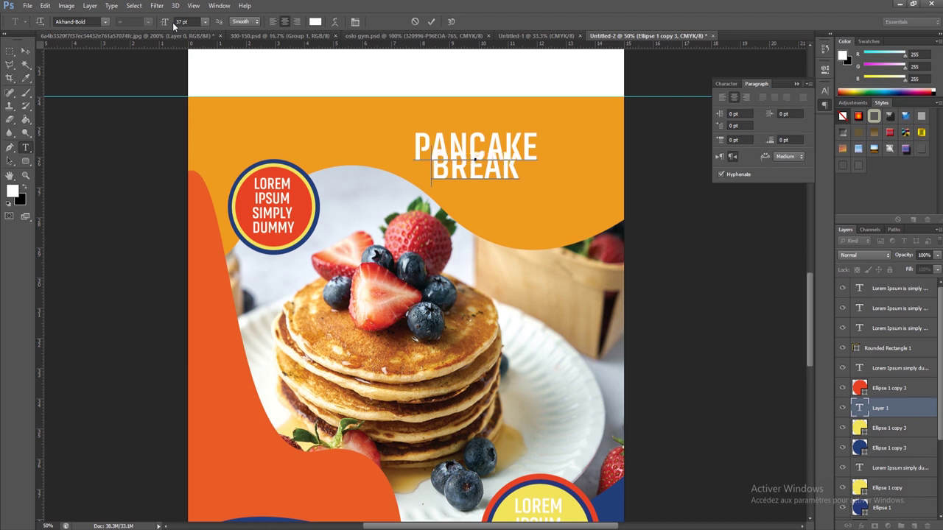
text(FAST)
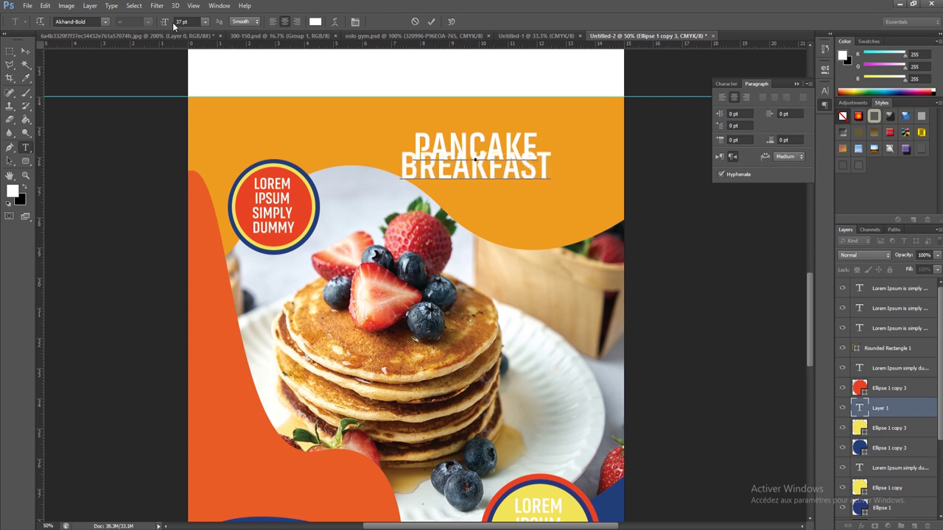
Tighten the headline leading to about 28 pt, left-align it and place it upper right.
double_click(439, 162)
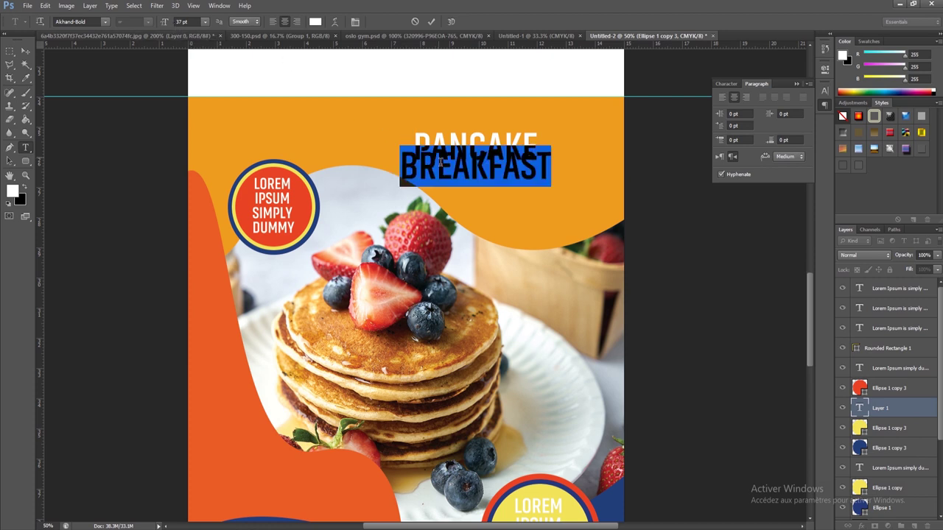
key(ctrl+a)
click(727, 83)
click(804, 111)
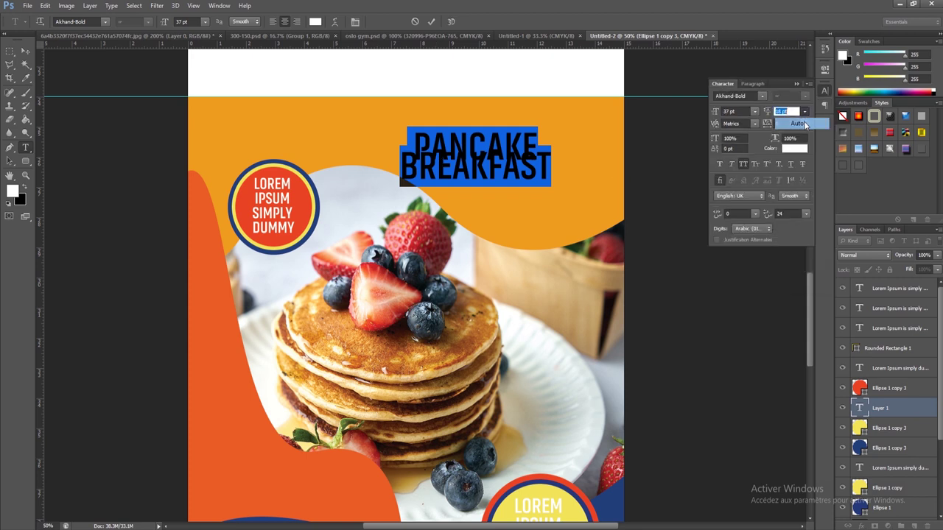
click(798, 123)
text(30)
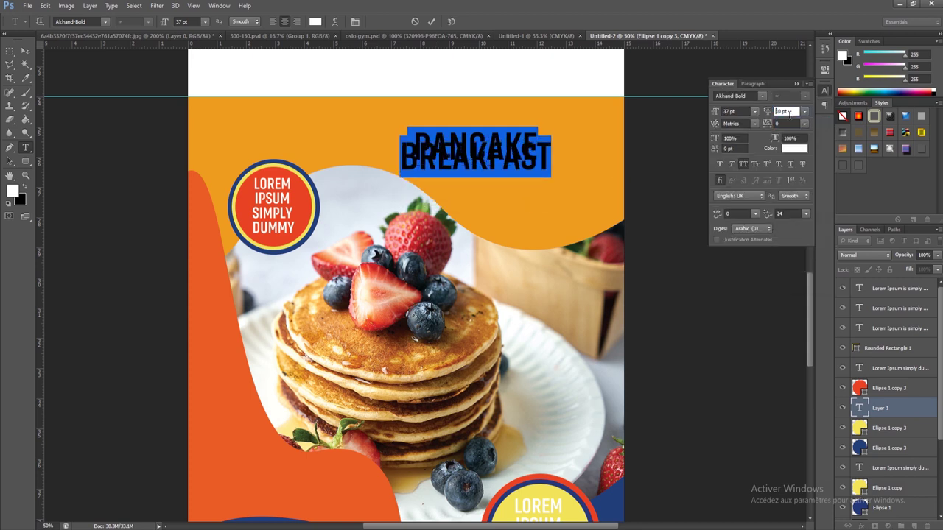
key(Return)
key(Down)
key(Down)
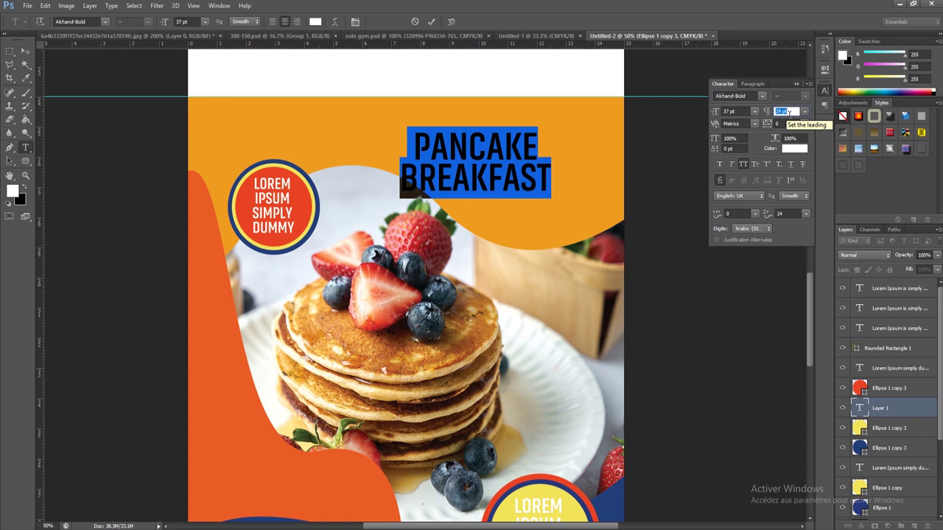
click(755, 84)
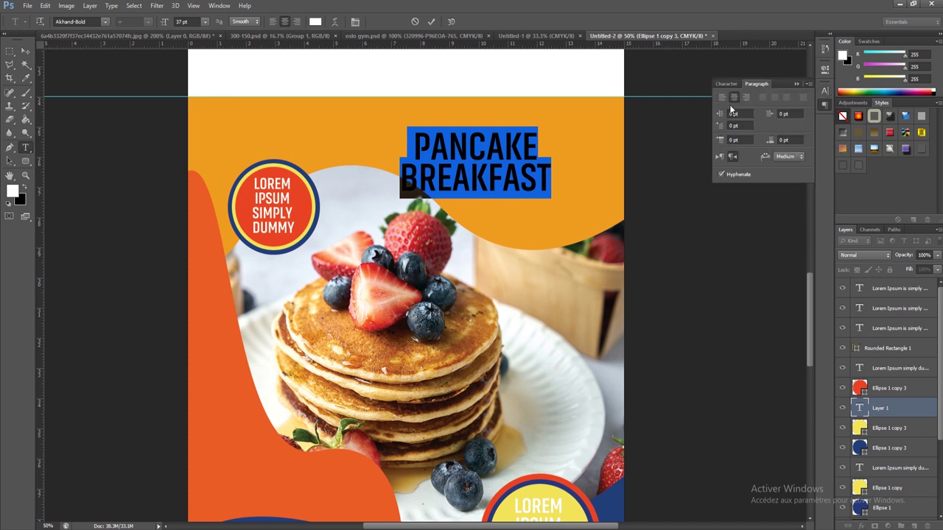
click(721, 99)
drag(655, 149, 635, 147)
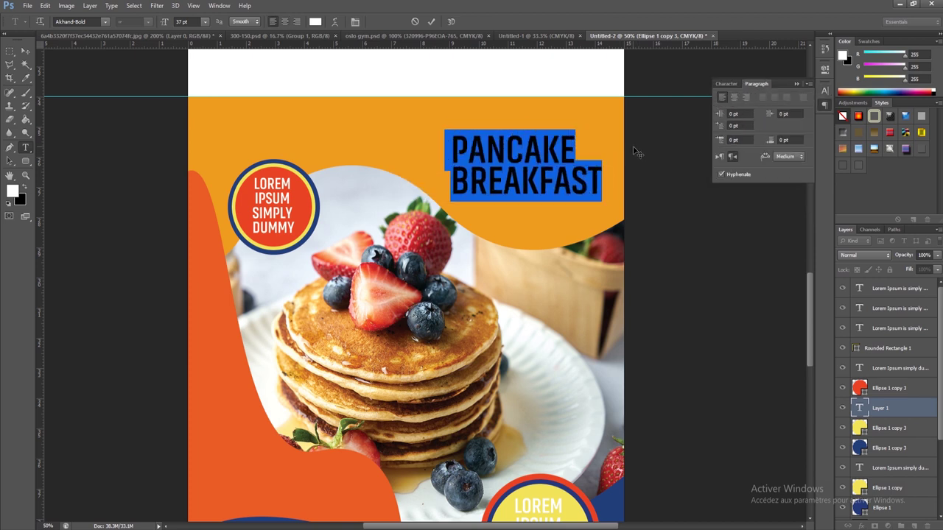
click(478, 182)
Colour the whole PANCAKE BREAKFAST headline navy and commit it.
double_click(522, 184)
key(ctrl+a)
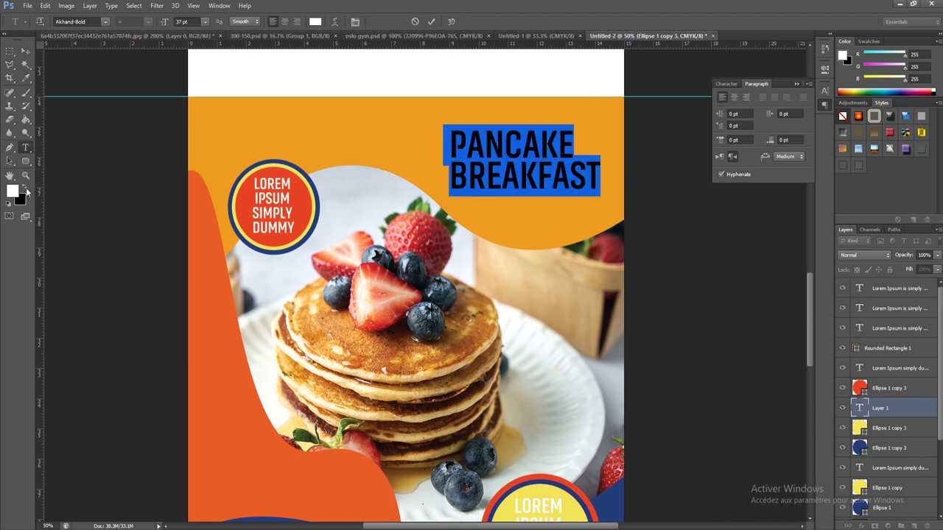
click(22, 187)
click(12, 191)
click(920, 111)
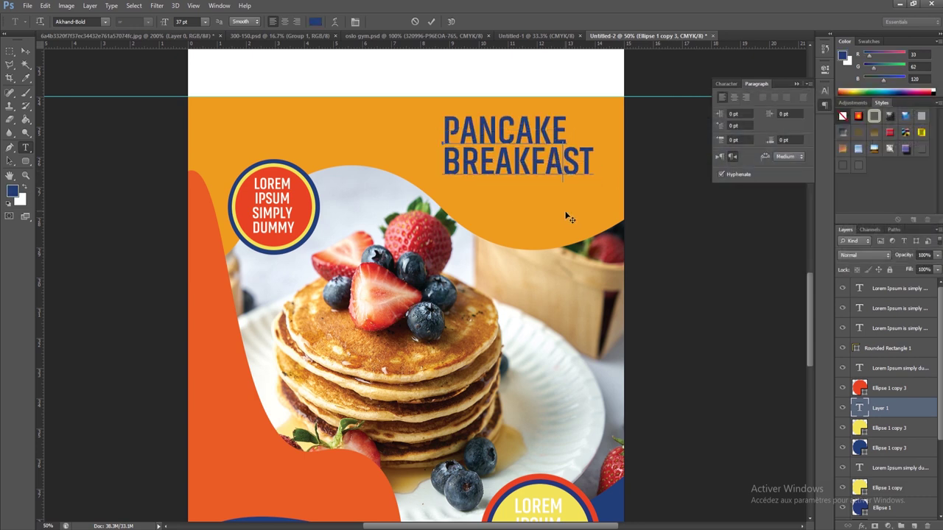
double_click(518, 182)
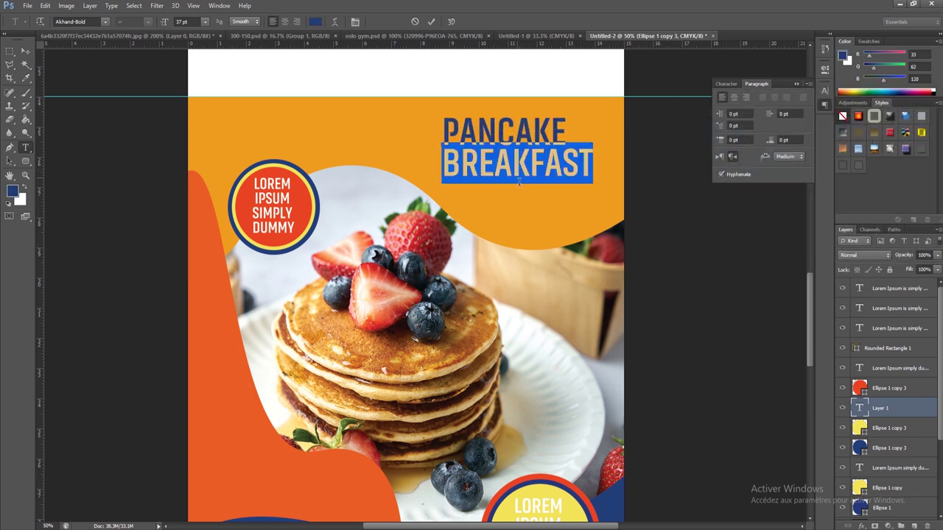
key(ctrl+a)
click(12, 191)
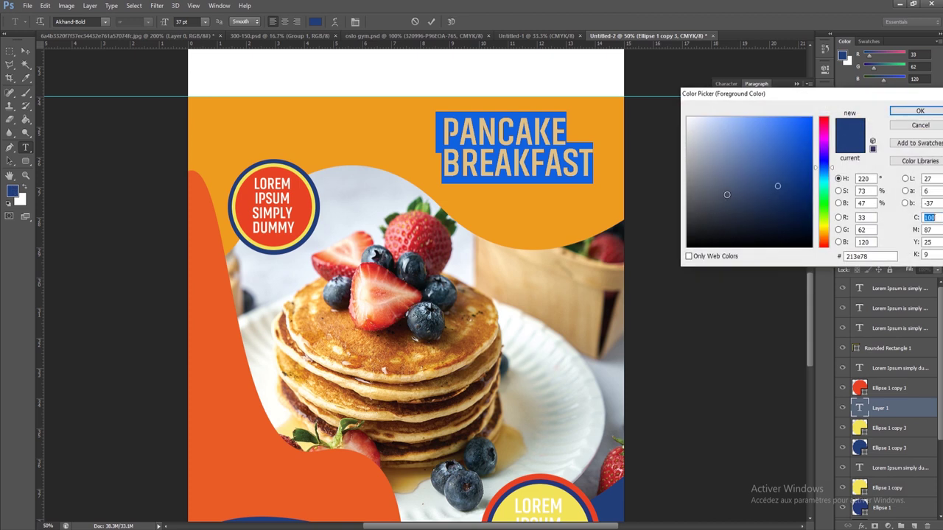
click(782, 199)
click(919, 110)
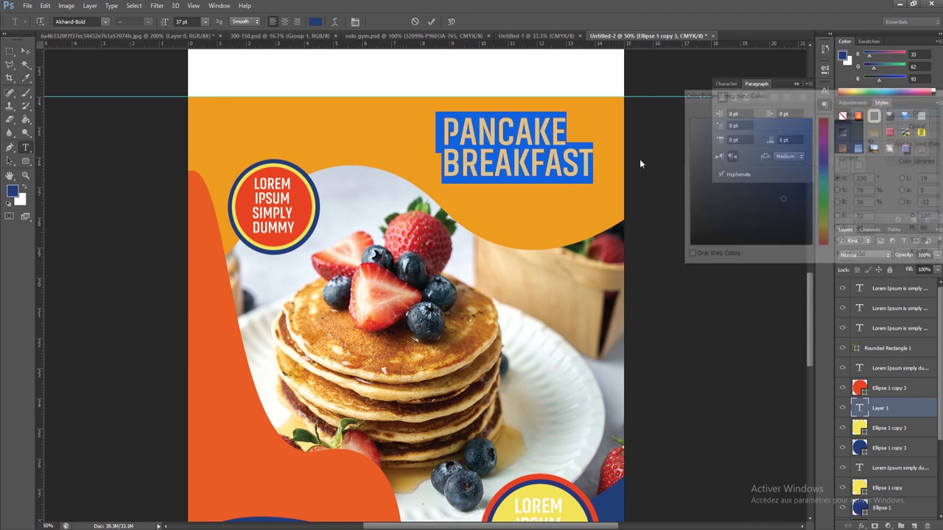
key(ctrl+h)
click(25, 51)
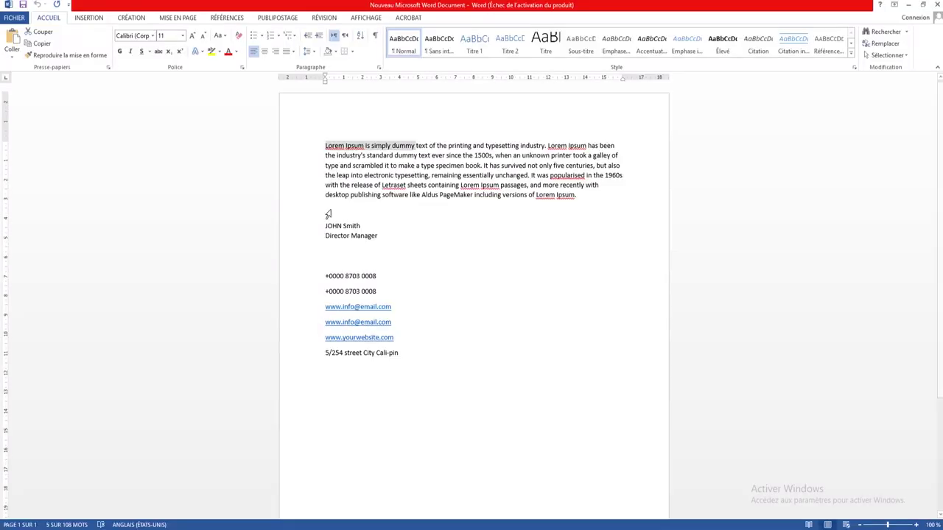
Copy the body paragraph from Word and return to Photoshop with white as text colour.
click(900, 4)
shift+click(445, 156)
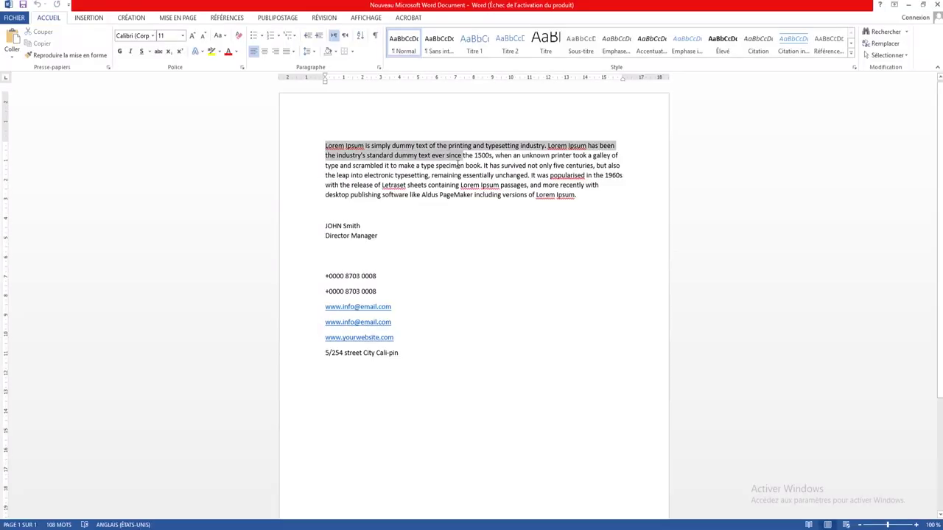
right_click(446, 159)
click(464, 177)
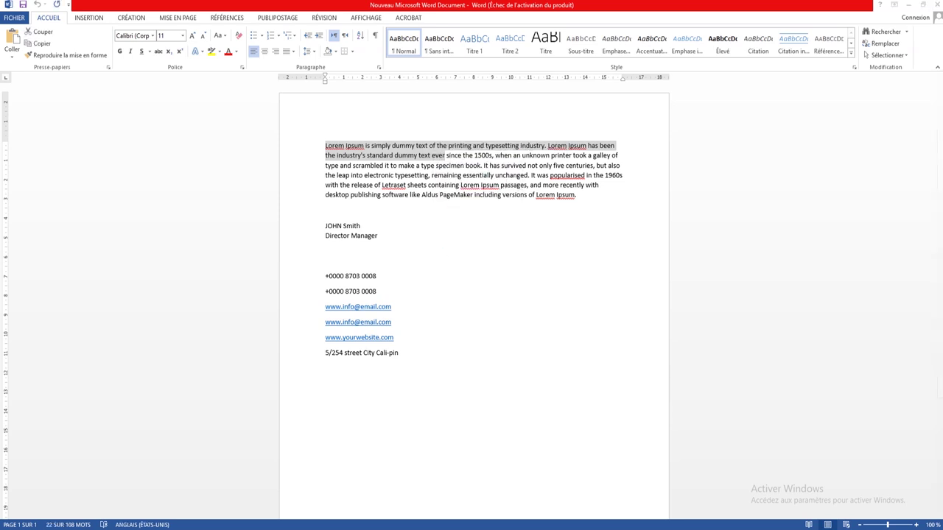
key(alt+Tab)
click(25, 147)
click(25, 189)
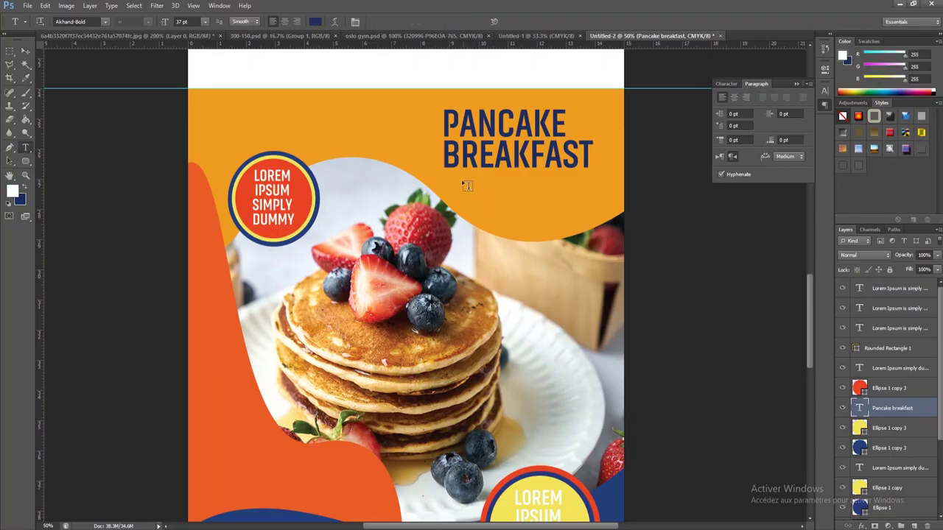
Draw a paragraph text box below the headline and paste the Lorem Ipsum text at 8 pt.
click(444, 175)
click(25, 148)
mouse_move(444, 177)
mouse_down()
mouse_move(590, 207)
mouse_move(601, 225)
mouse_up()
click(204, 22)
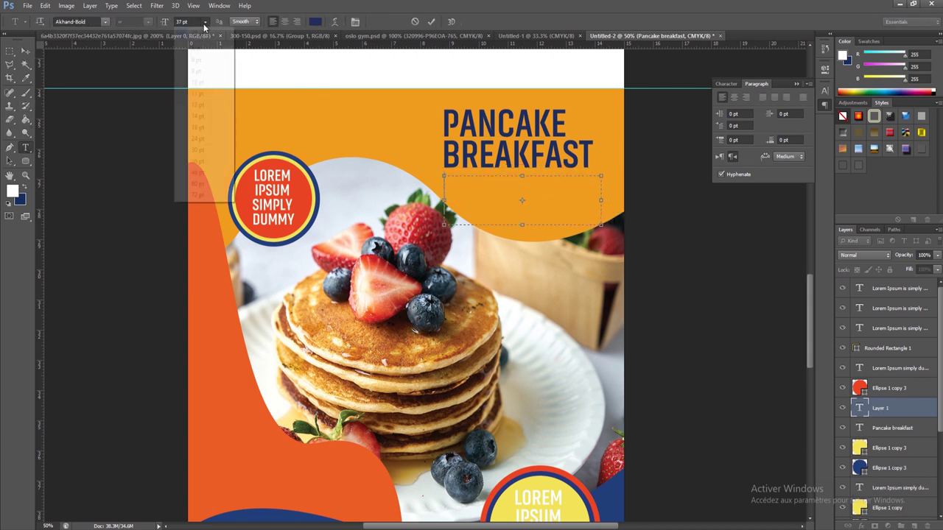
click(196, 61)
right_click(464, 200)
click(481, 236)
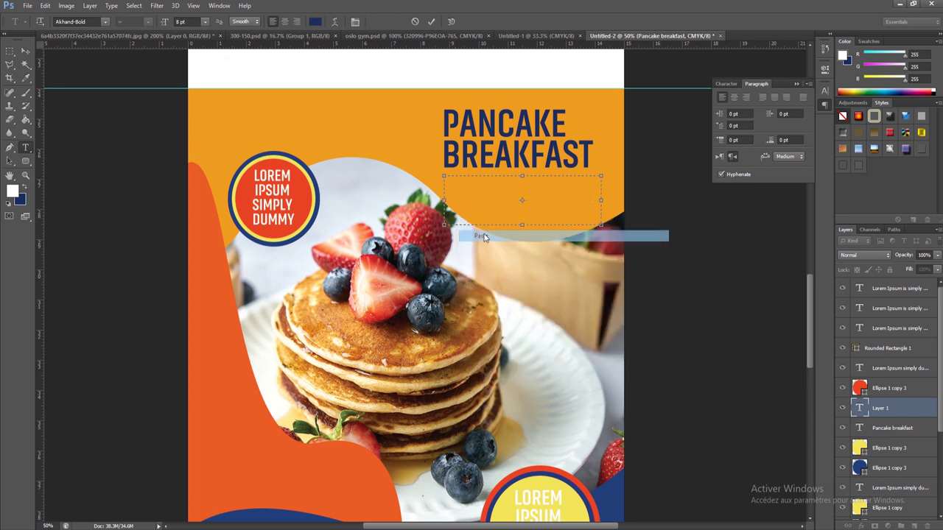
Set the paragraph leading to Auto, trim the box, and move it just under BREAKFAST.
key(ctrl+a)
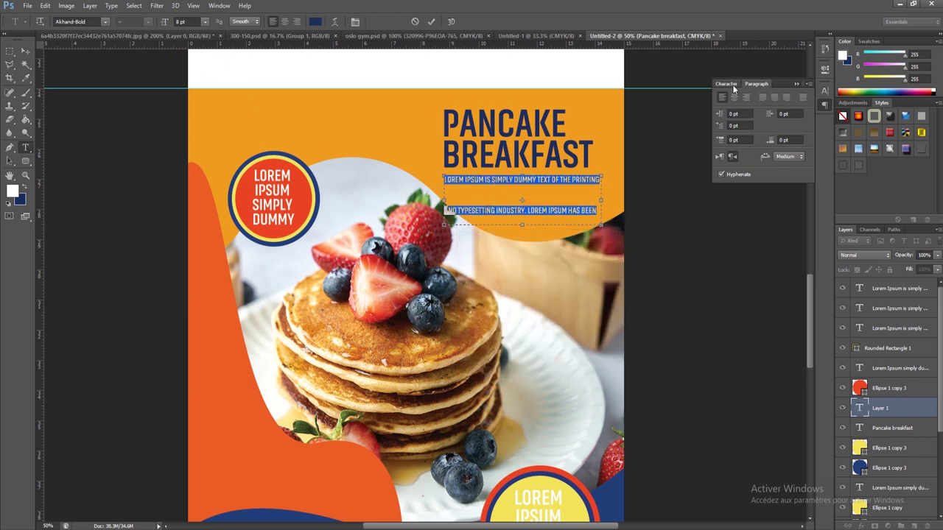
click(722, 84)
click(804, 112)
click(787, 119)
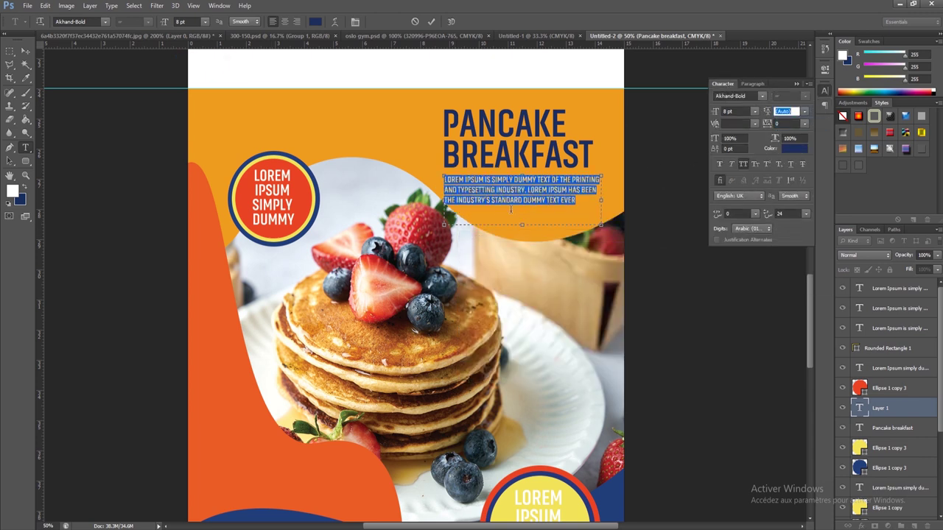
drag(445, 225, 452, 225)
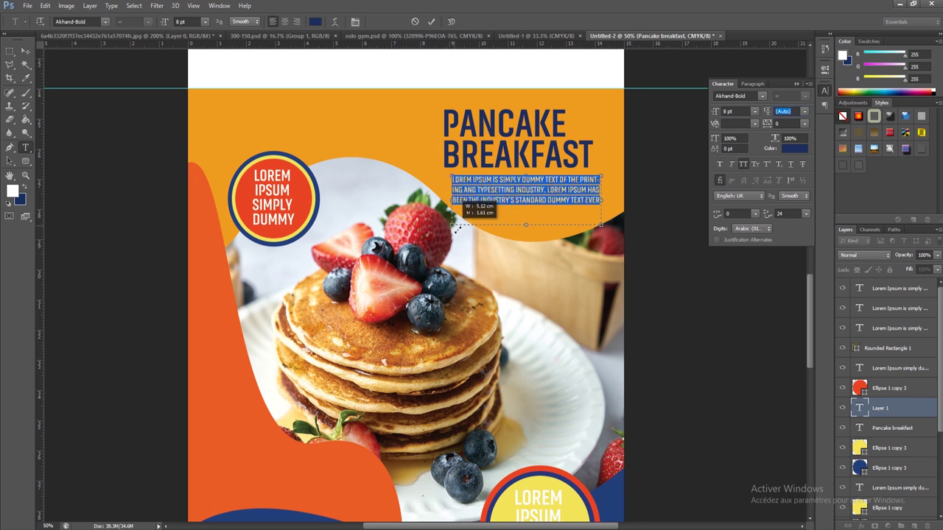
drag(526, 227, 526, 210)
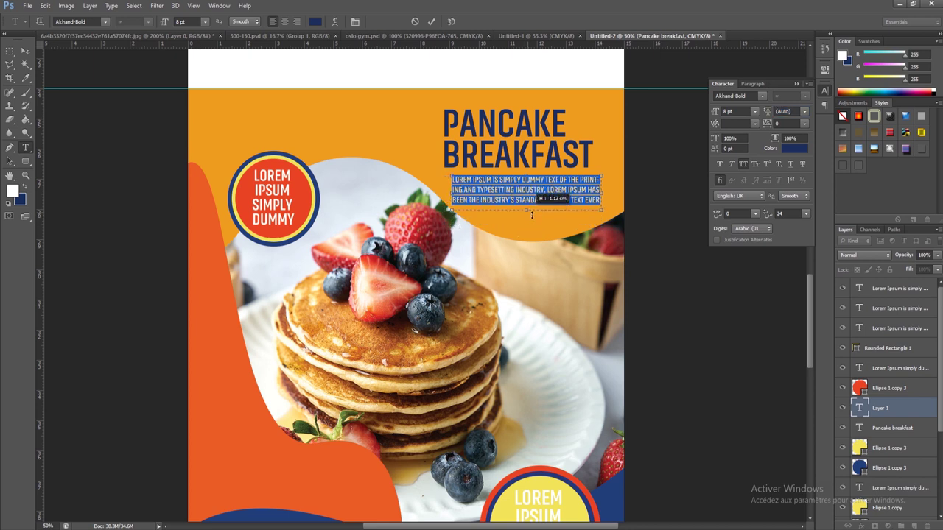
click(25, 51)
drag(457, 173, 456, 170)
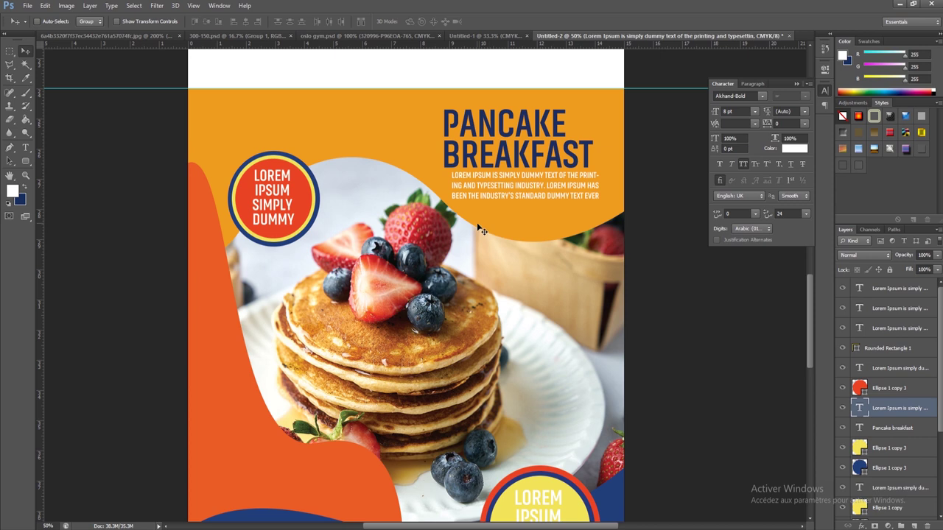
Turn off All Caps, set the paragraph to Arial Regular, and extend the box to show the last line.
click(25, 147)
double_click(532, 187)
key(ctrl+a)
click(743, 165)
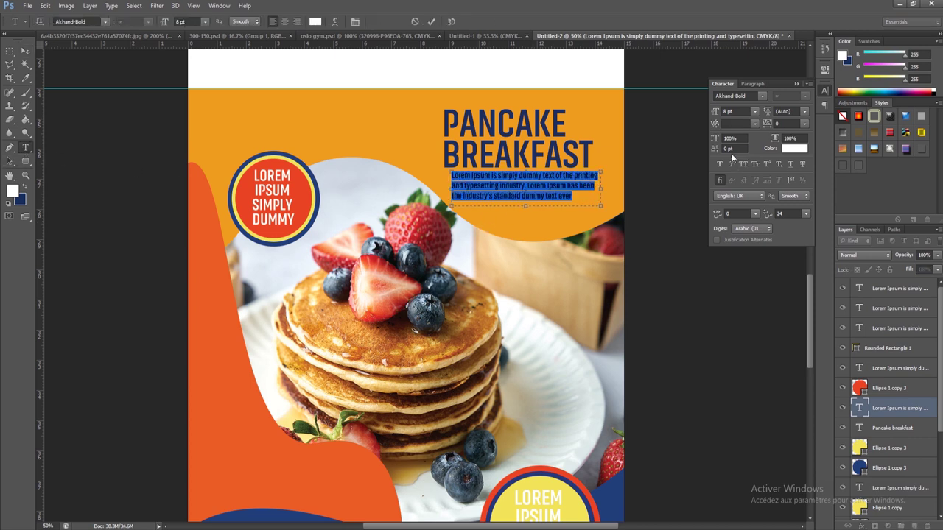
click(762, 95)
click(759, 251)
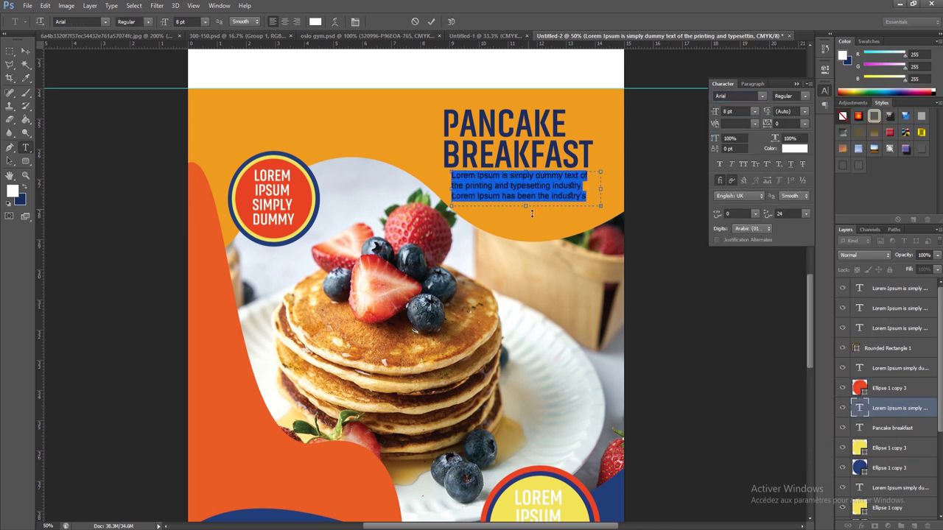
drag(532, 213, 535, 215)
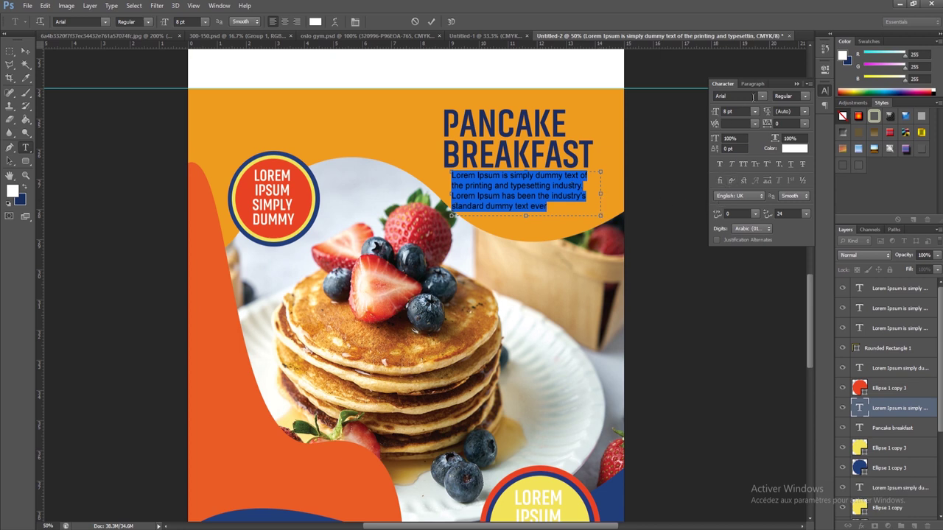
Justify the body paragraph into four lines and nudge the PANCAKE BREAKFAST title right to match.
click(754, 83)
click(763, 96)
drag(452, 216, 457, 221)
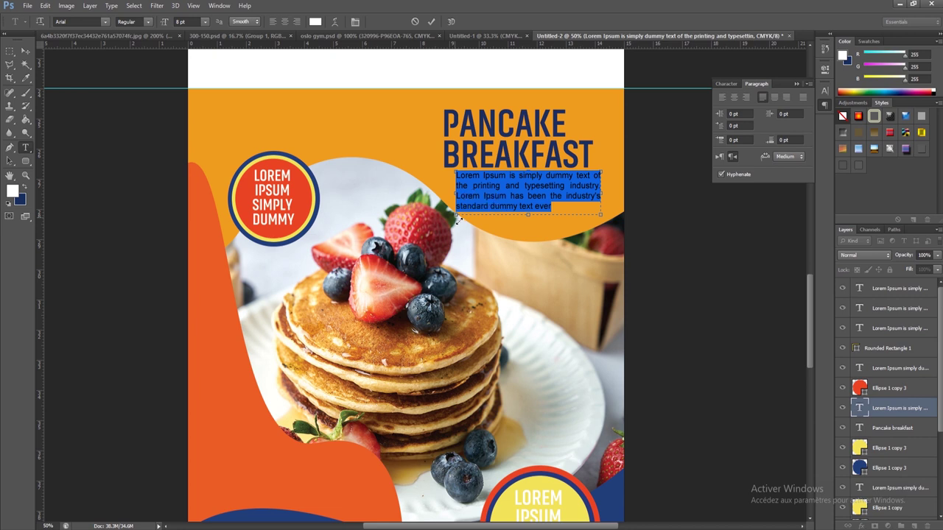
drag(457, 221, 449, 205)
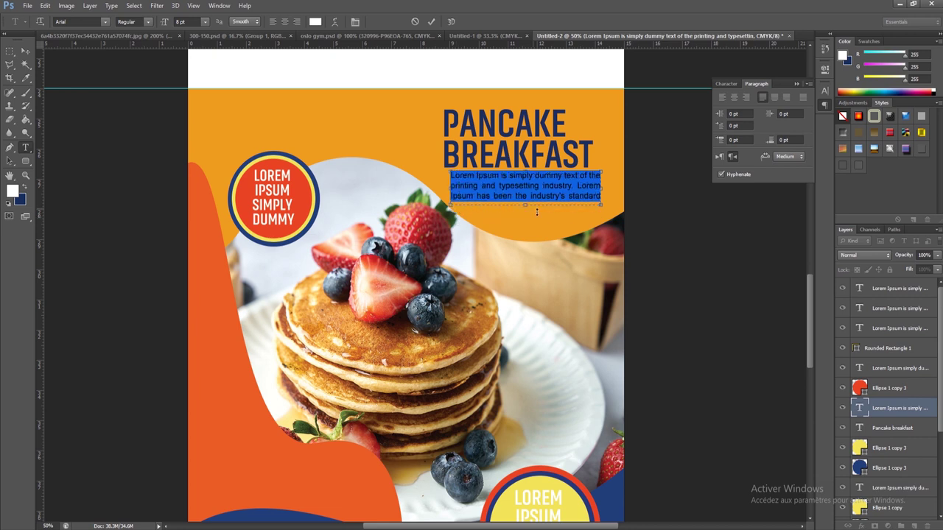
drag(531, 215, 531, 217)
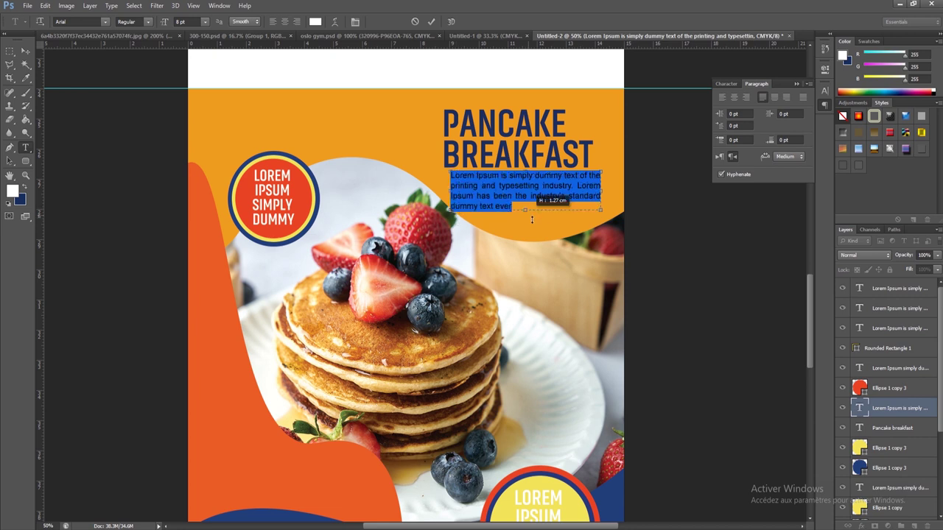
click(25, 51)
drag(539, 161, 547, 162)
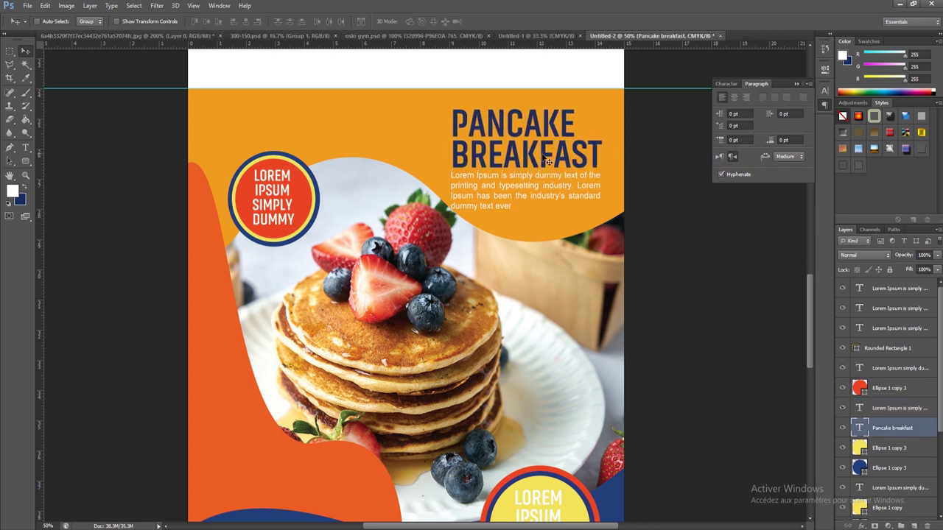
Set the orange Shape 2 wave layer to Multiply blending and fit the canvas on screen.
scroll(546, 160, down, 2)
scroll(548, 177, down, 4)
scroll(549, 191, down, 1)
scroll(550, 206, down, 1)
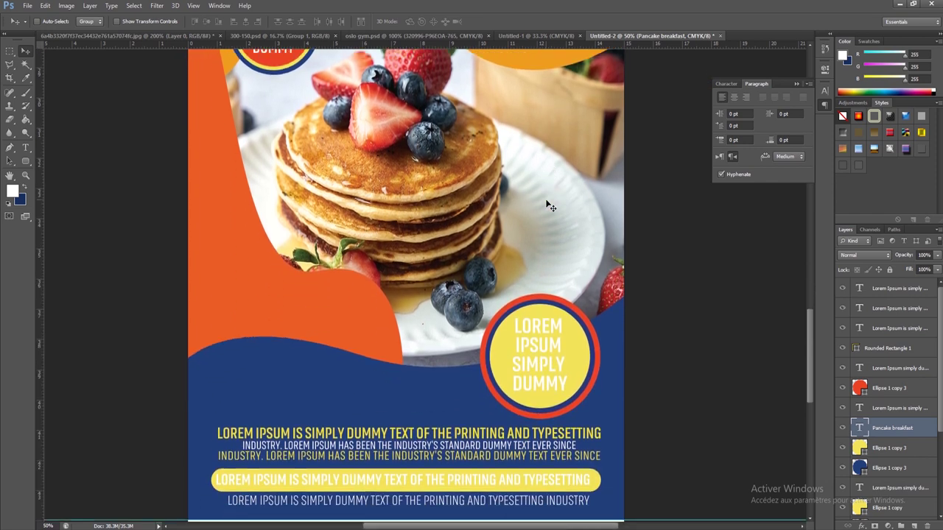
right_click(395, 312)
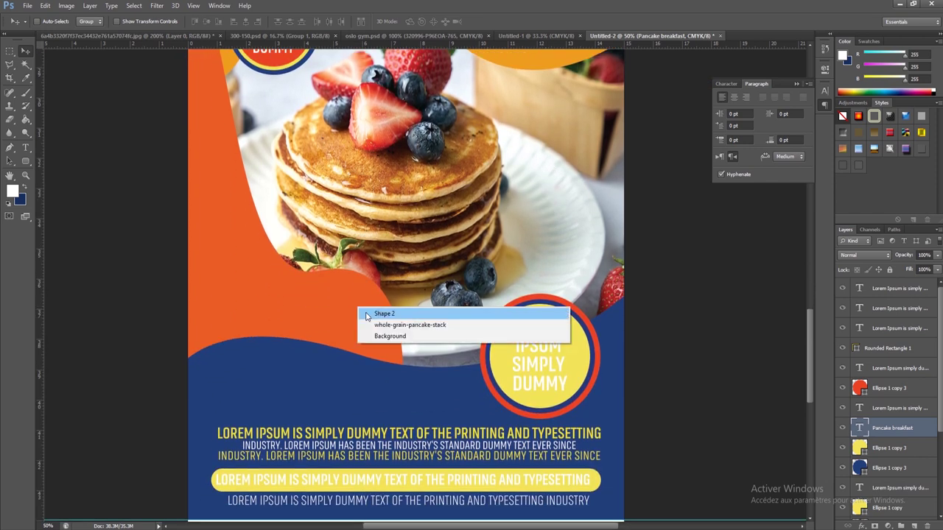
click(398, 313)
click(864, 255)
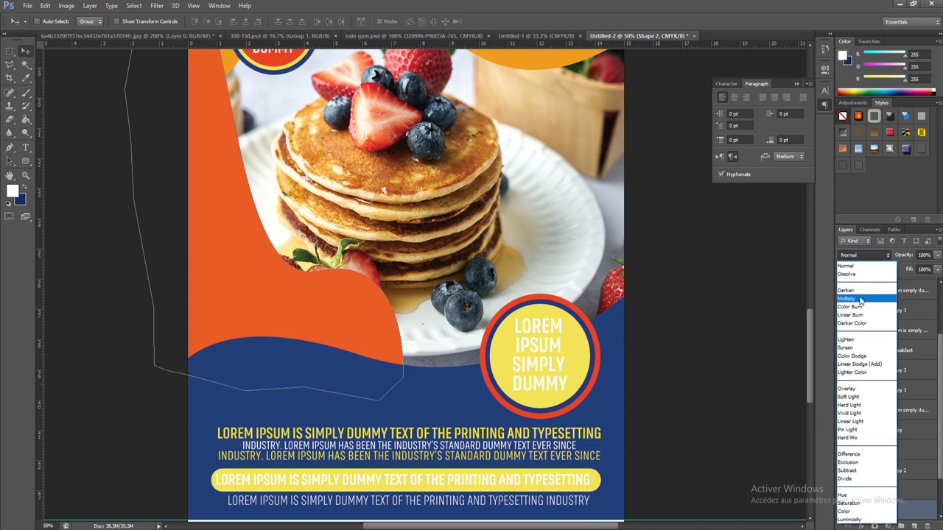
click(858, 297)
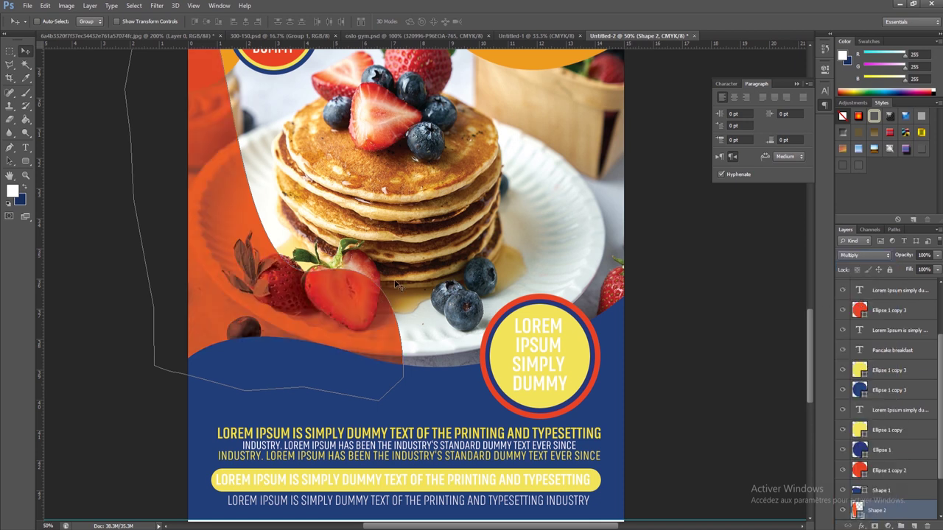
click(193, 5)
click(258, 97)
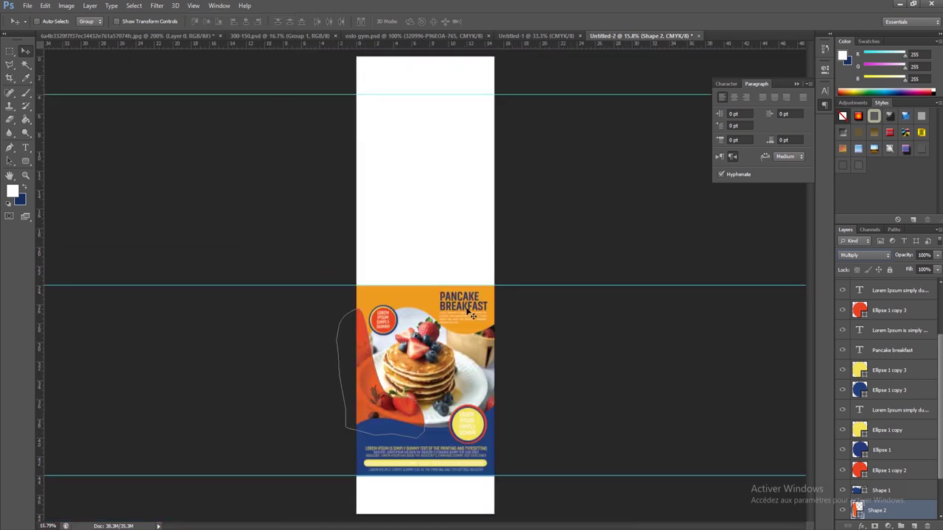
Rotate the canvas so the front panel sits upside down in the top half.
click(910, 291)
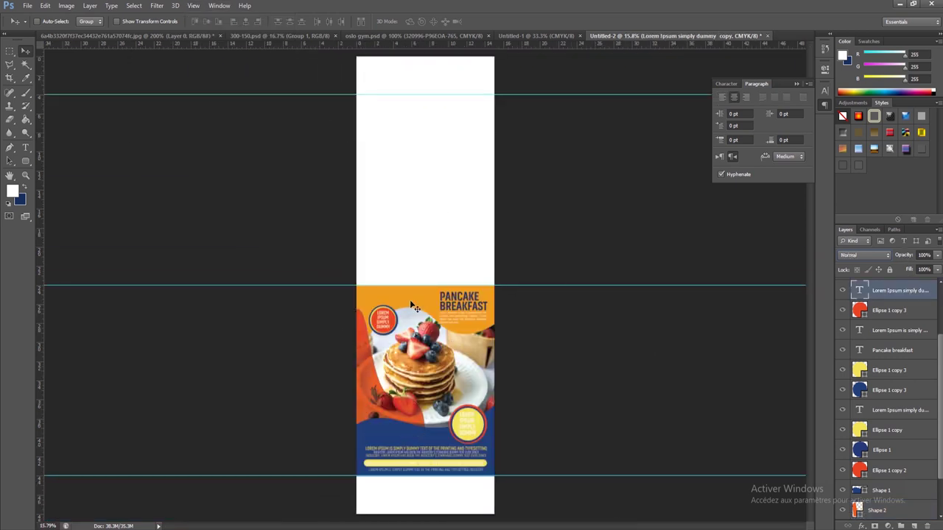
click(67, 5)
mouse_move(103, 98)
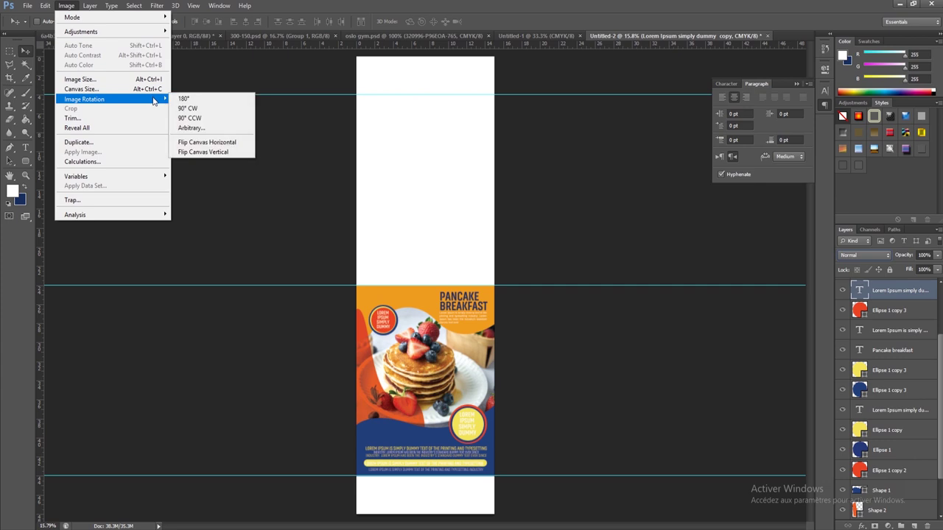
click(205, 109)
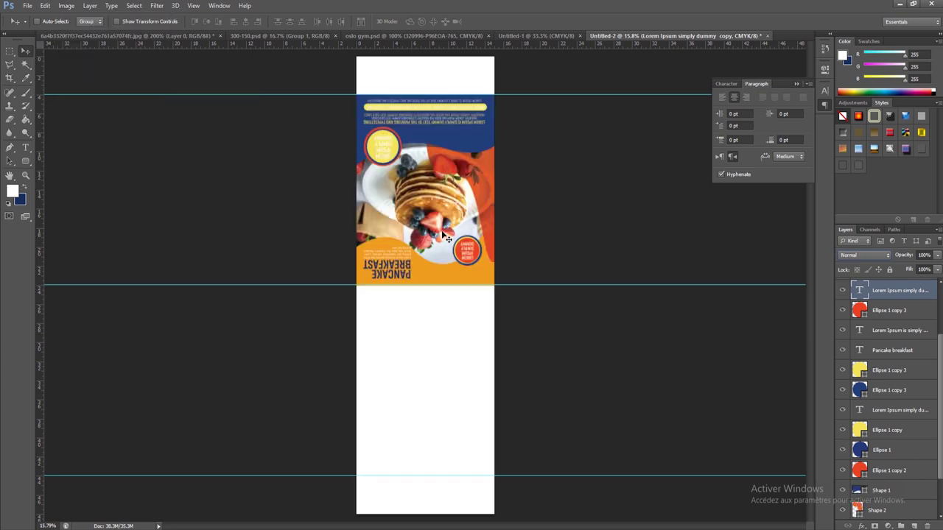
Duplicate the Shape 3 wave, flip the copy vertically and move it down onto the back panel.
right_click(434, 285)
click(446, 286)
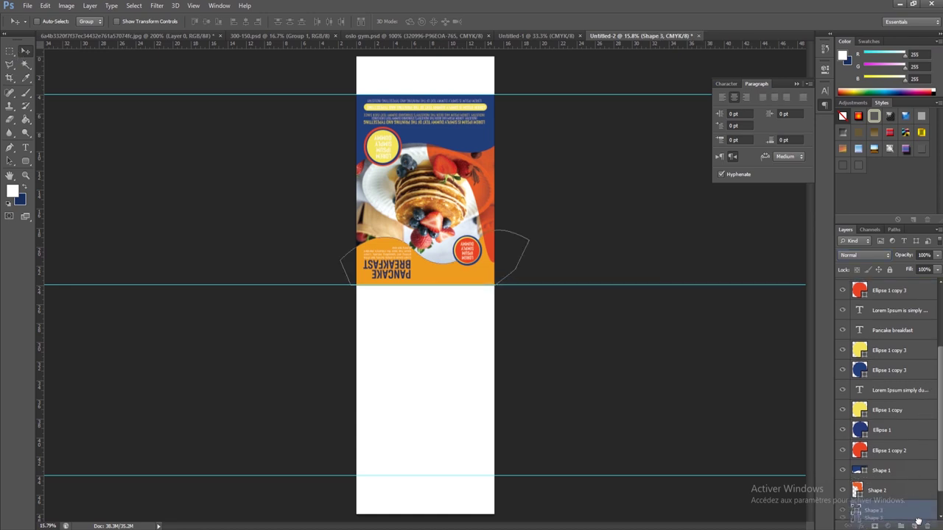
drag(913, 510, 914, 526)
click(44, 6)
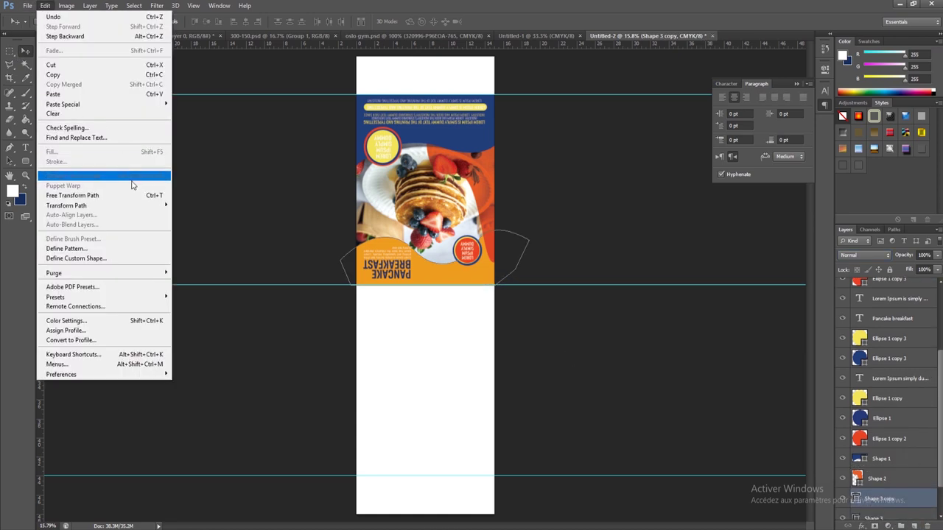
click(73, 195)
right_click(400, 280)
click(431, 445)
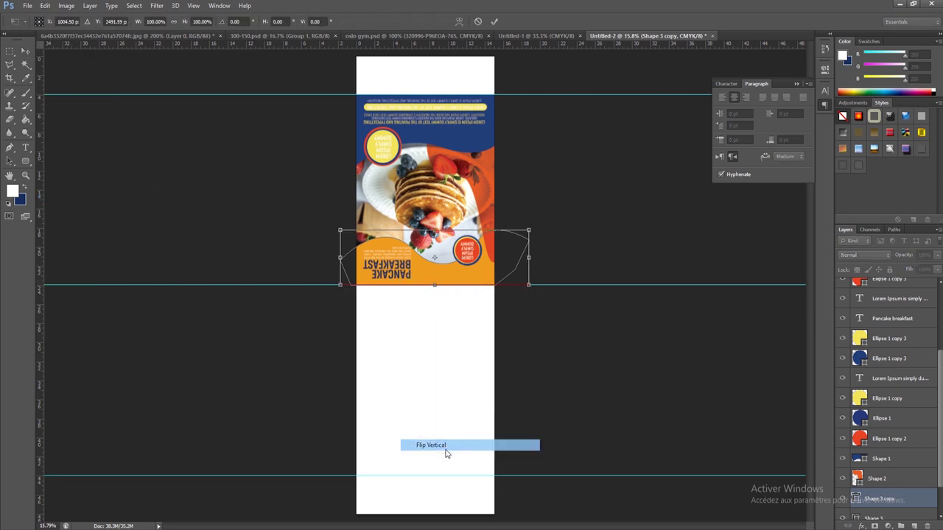
drag(456, 259, 459, 317)
key(Return)
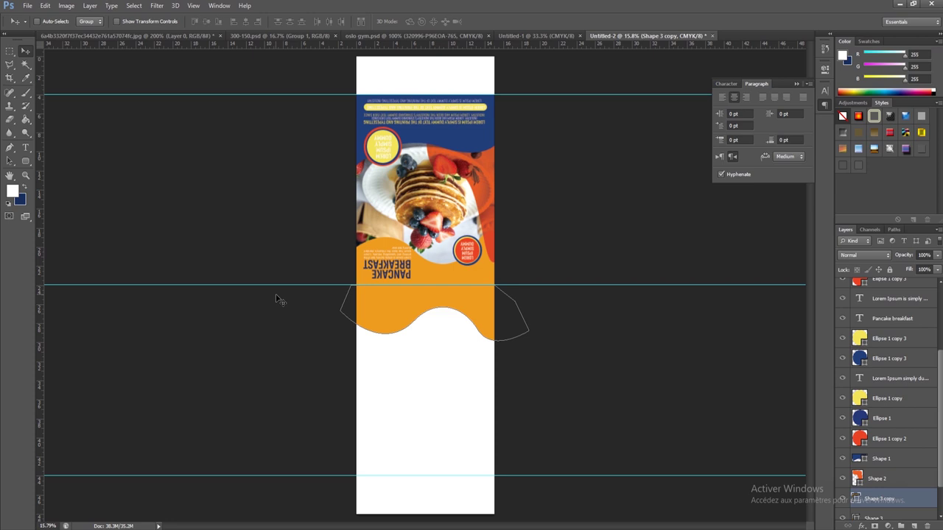
right_click(26, 161)
Draw Rectangle 1 over the lower back panel and fill it with dark blue #213e78.
click(53, 160)
scroll(892, 500, down, 2)
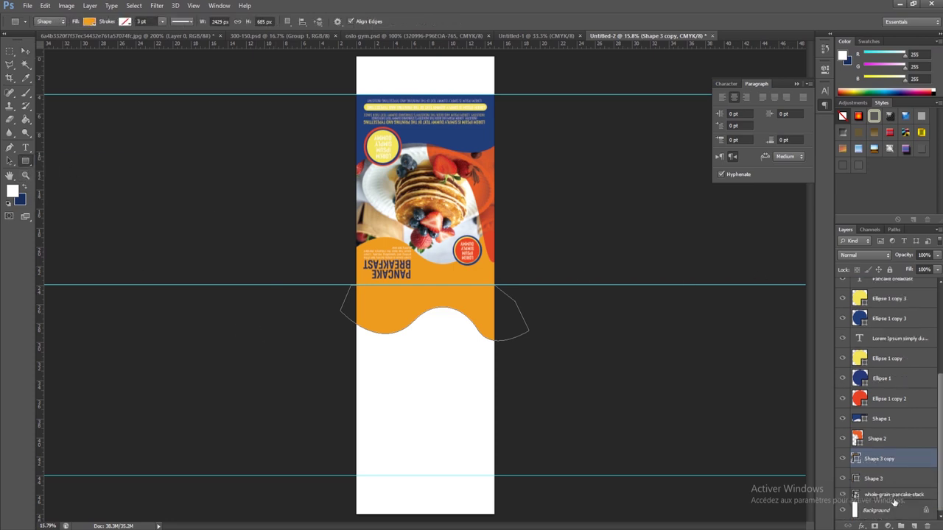
click(895, 501)
click(877, 510)
click(913, 526)
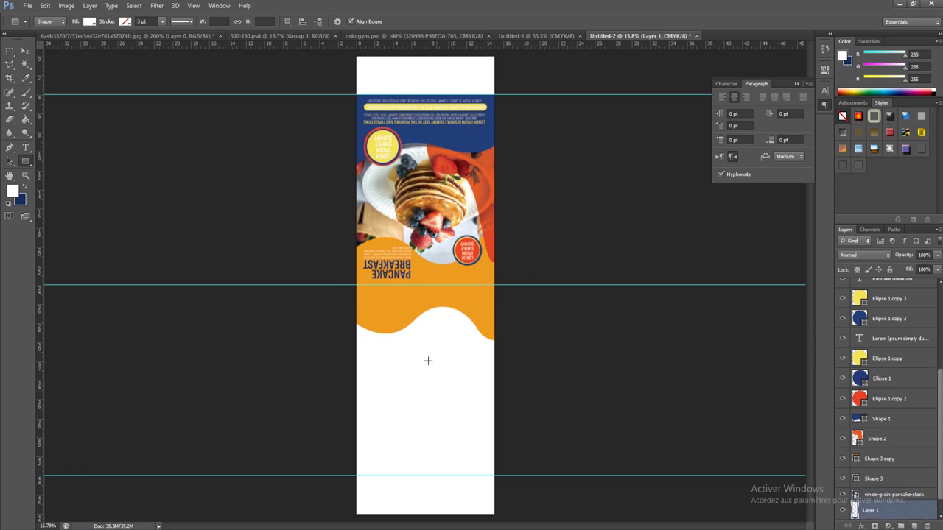
drag(353, 292, 507, 473)
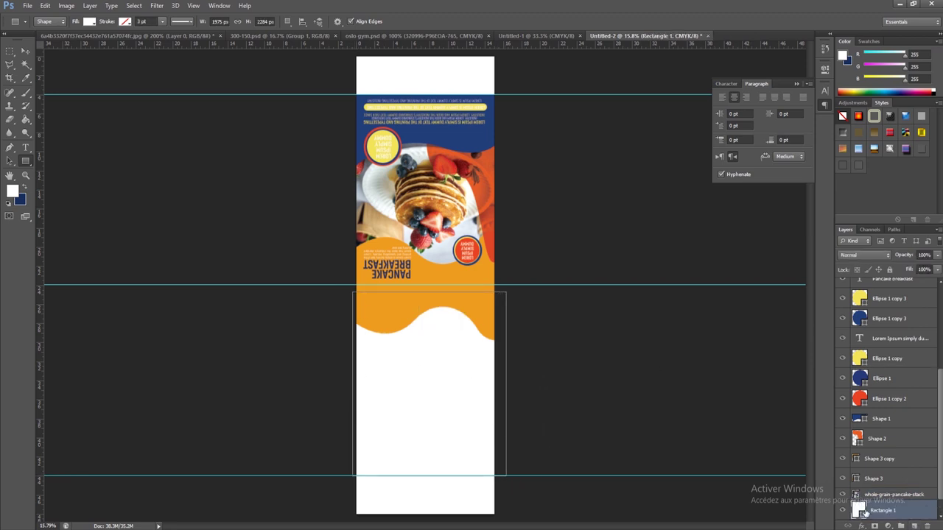
double_click(859, 510)
click(473, 138)
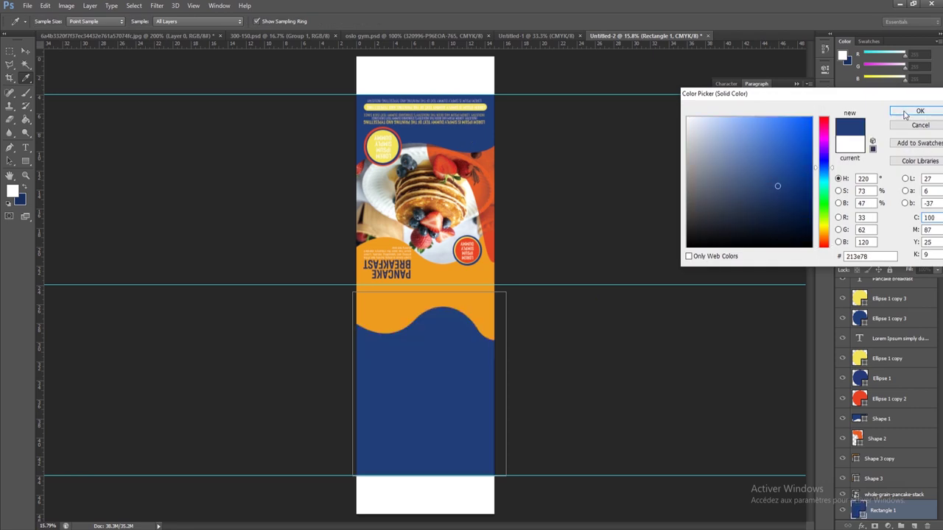
click(908, 112)
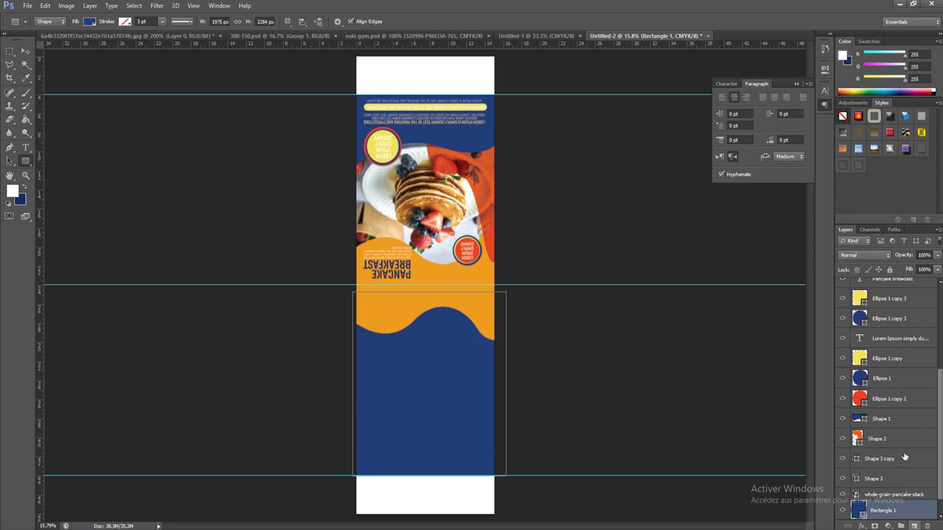
Add a new empty layer at the top of the stack and zoom in on the back panel.
scroll(895, 353, up, 3)
scroll(895, 353, up, 2)
click(889, 289)
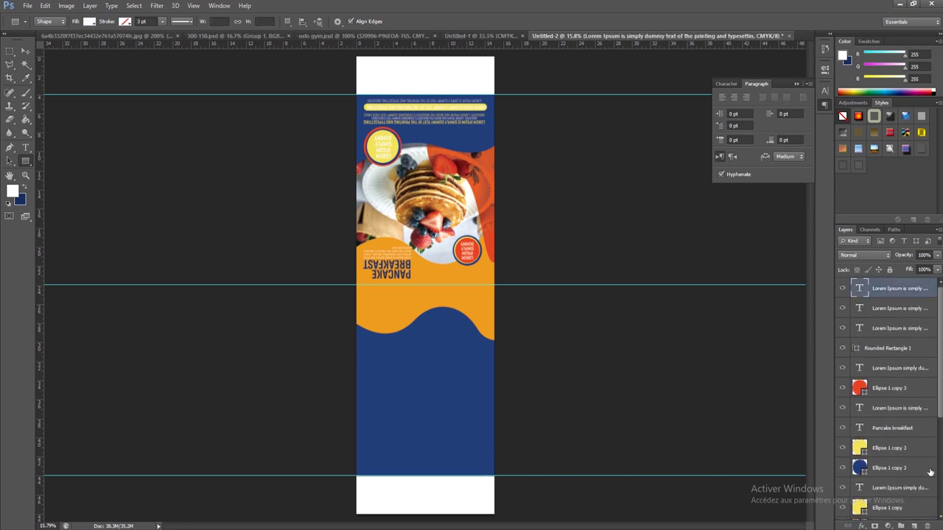
click(914, 525)
click(26, 175)
click(446, 352)
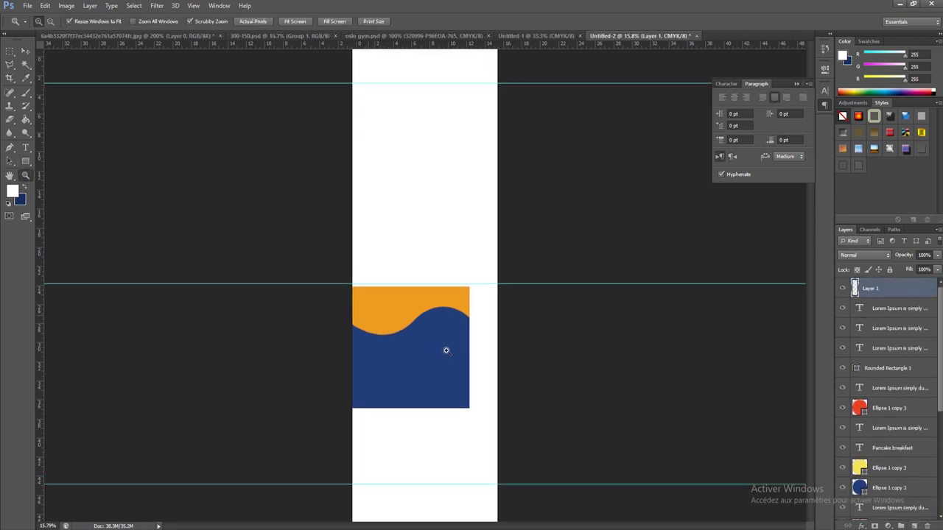
Draw a white circle, Ellipse 2, on the navy panel just below the wave.
drag(446, 361, 473, 258)
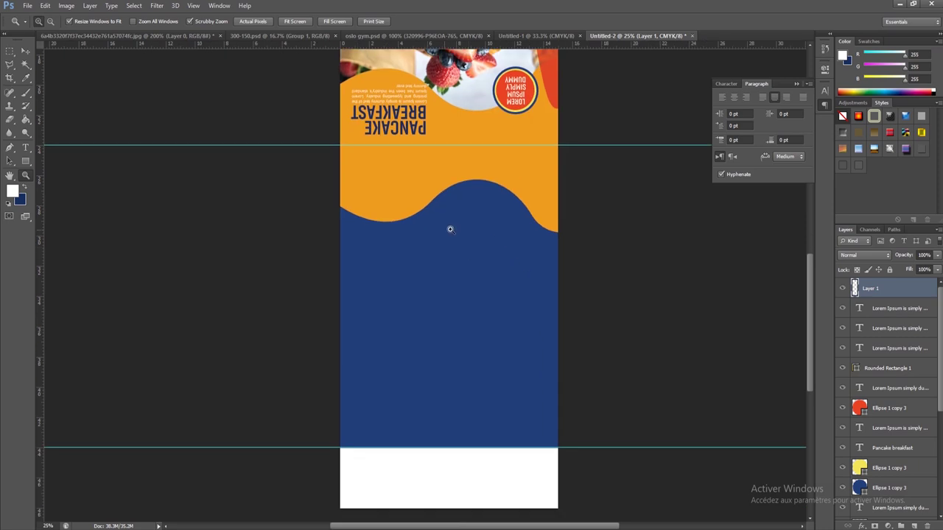
key(v)
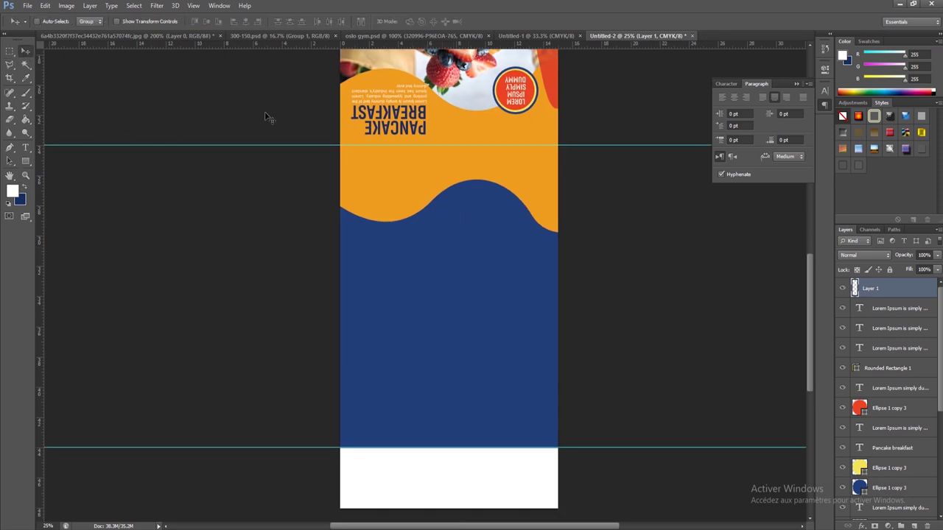
click(26, 161)
click(53, 179)
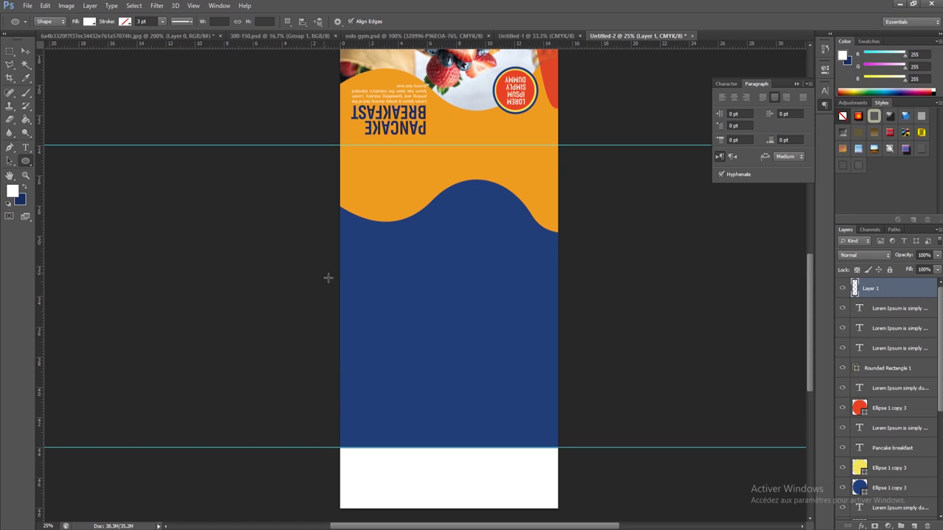
drag(365, 200, 442, 266)
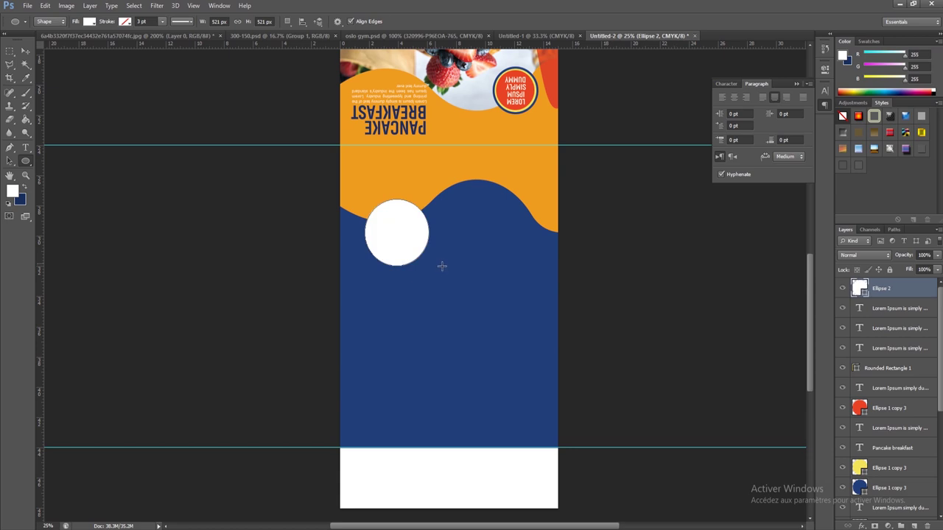
Give Ellipse 2 a 29 px outer stroke in bright blue #26498d.
right_click(914, 296)
click(823, 151)
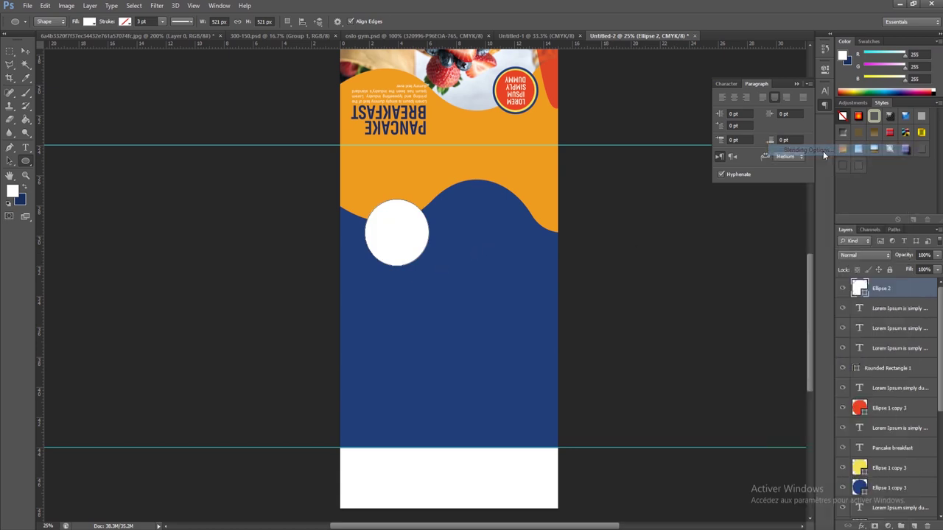
click(664, 147)
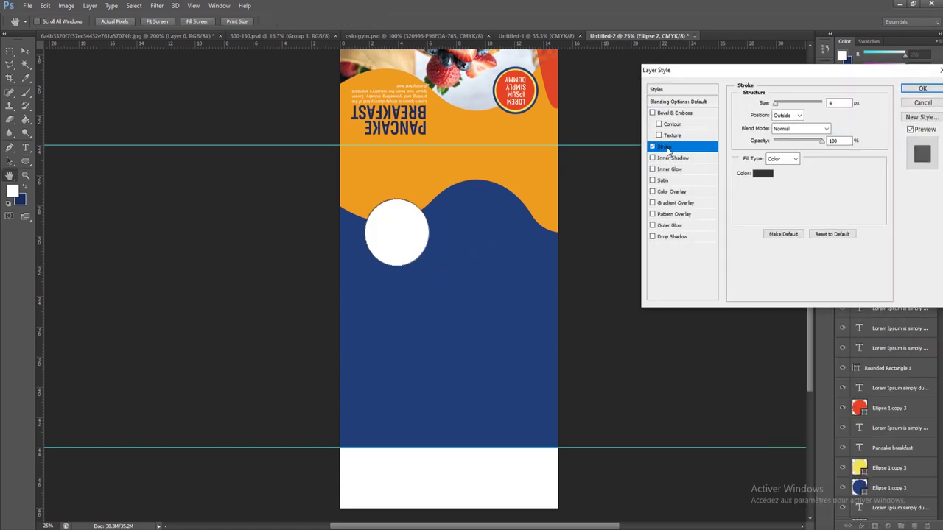
drag(776, 103, 783, 106)
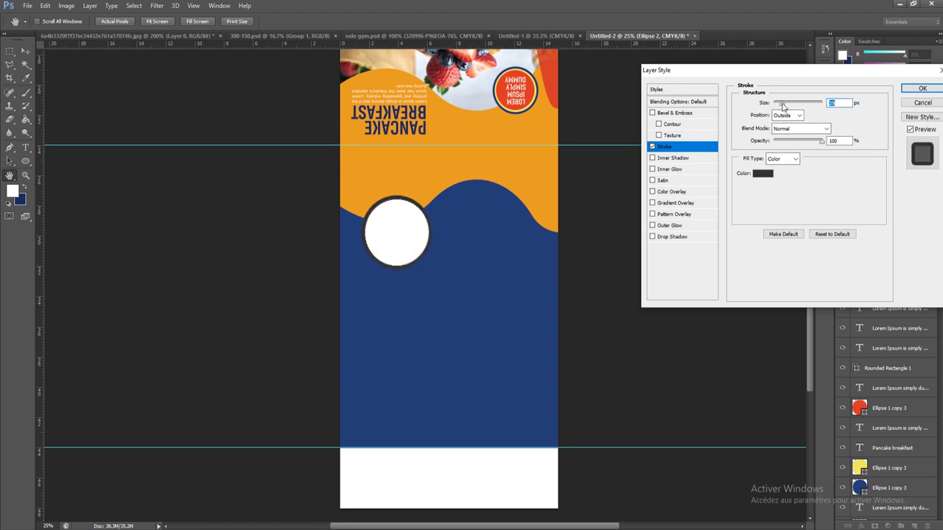
click(765, 173)
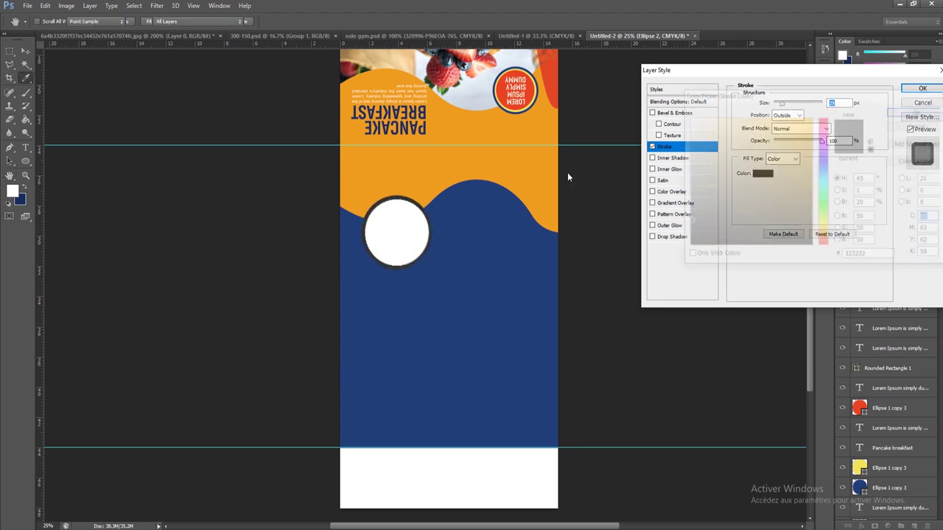
click(501, 98)
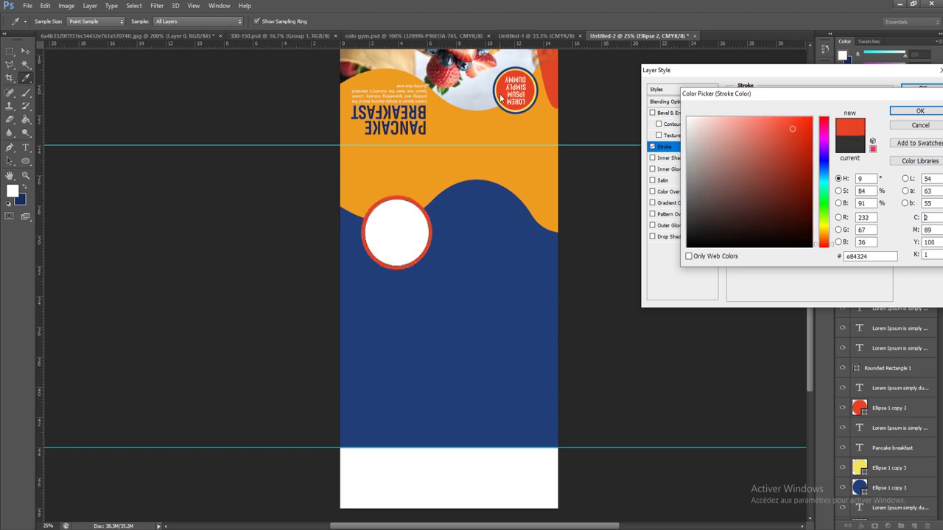
click(475, 203)
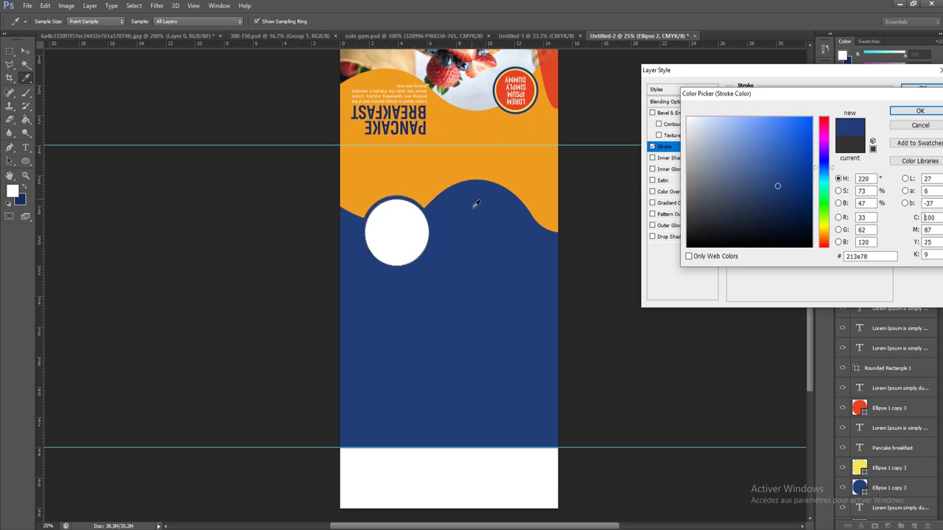
drag(781, 186, 789, 159)
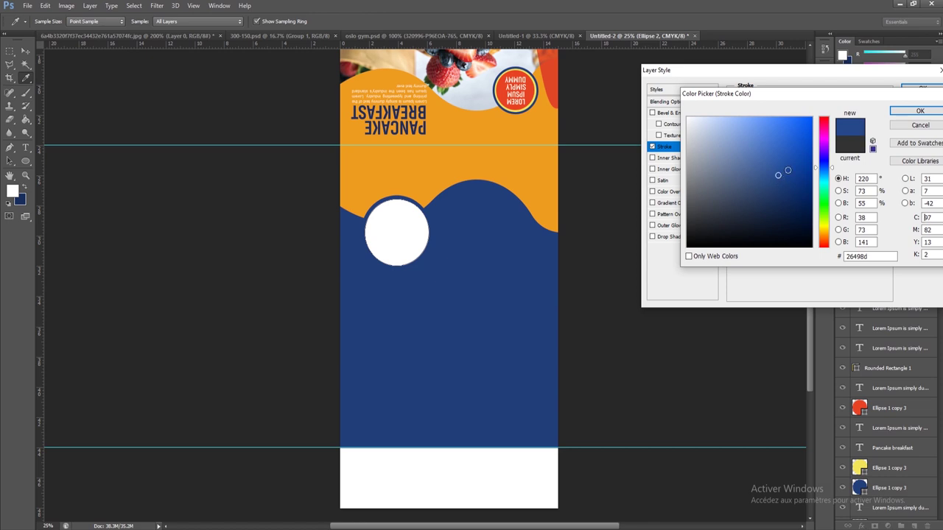
click(920, 111)
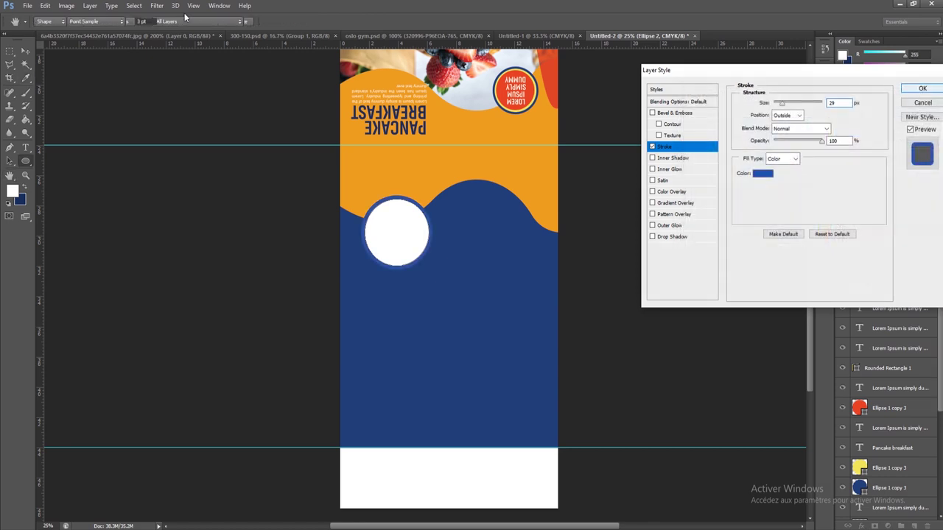
click(922, 89)
Scale the circle down slightly with Free Transform.
click(45, 6)
click(96, 195)
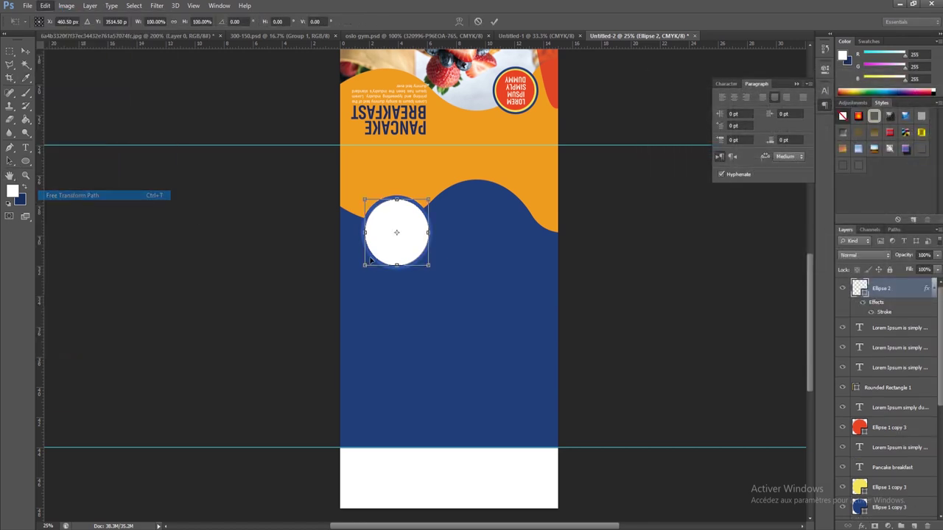
drag(432, 267, 430, 268)
key(Return)
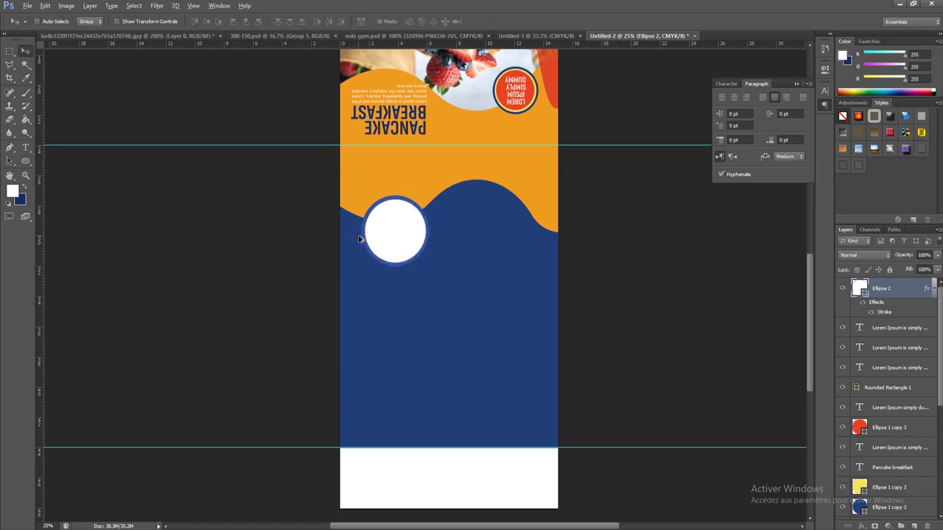
Duplicate the circle onto the wave crest and scale both circles down slightly.
drag(394, 237, 469, 203)
drag(472, 202, 475, 206)
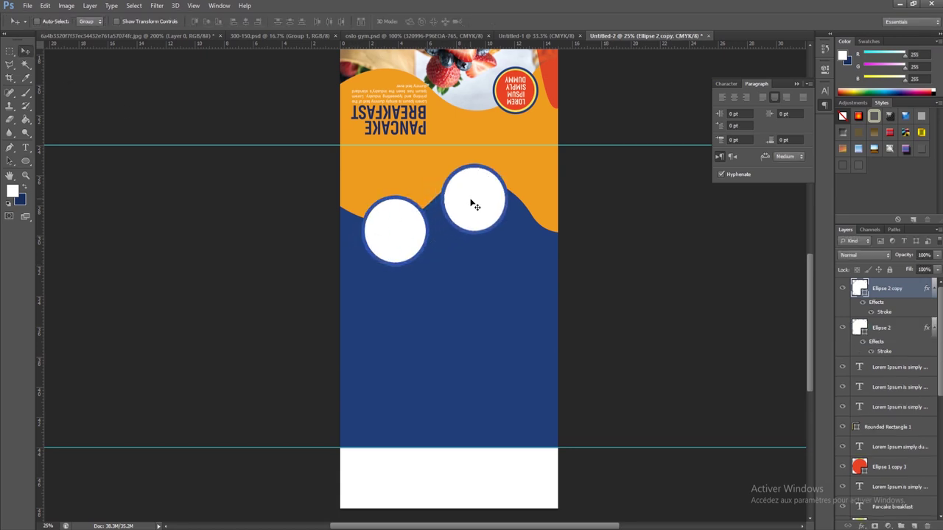
shift+click(889, 331)
key(ctrl+t)
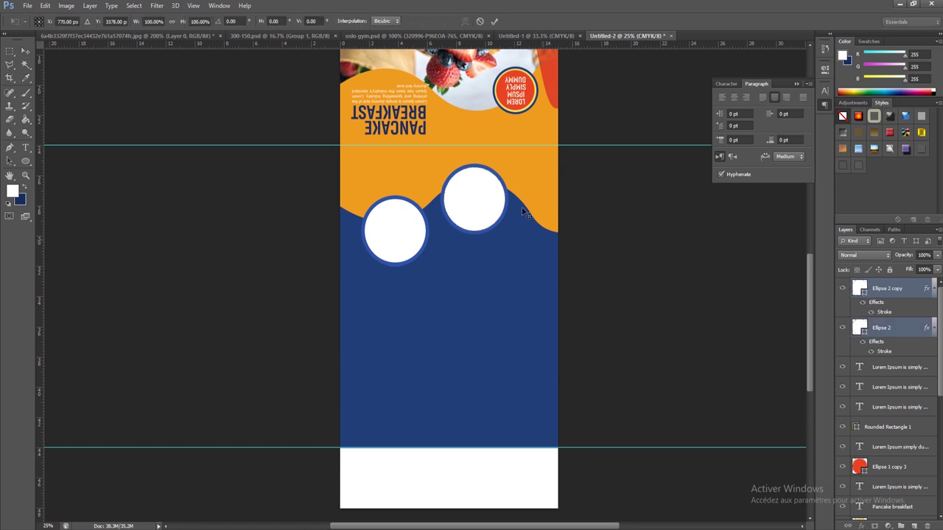
mouse_move(507, 163)
mouse_down()
mouse_move(484, 191)
mouse_move(533, 246)
mouse_up()
key(Return)
Shrink the third circle to about 85% of its size.
right_click(478, 201)
click(509, 204)
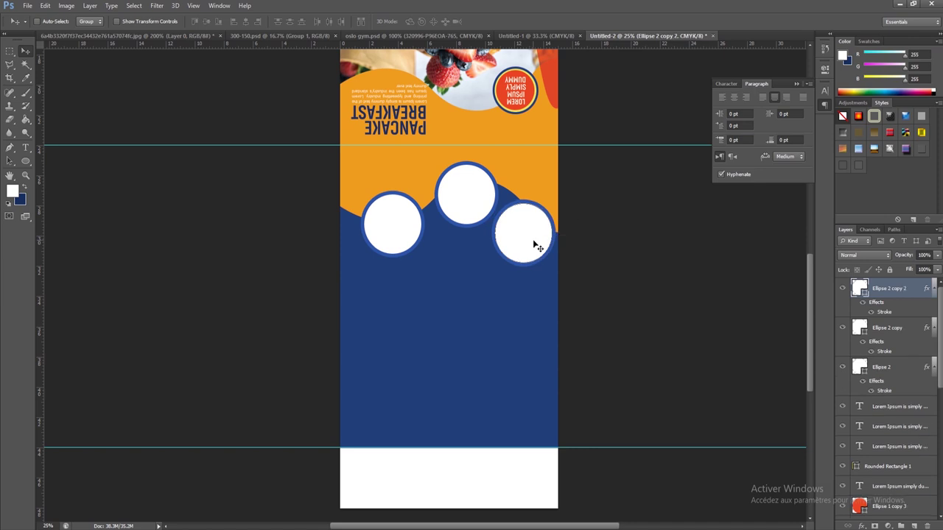
key(ctrl+t)
drag(554, 203, 537, 221)
key(Return)
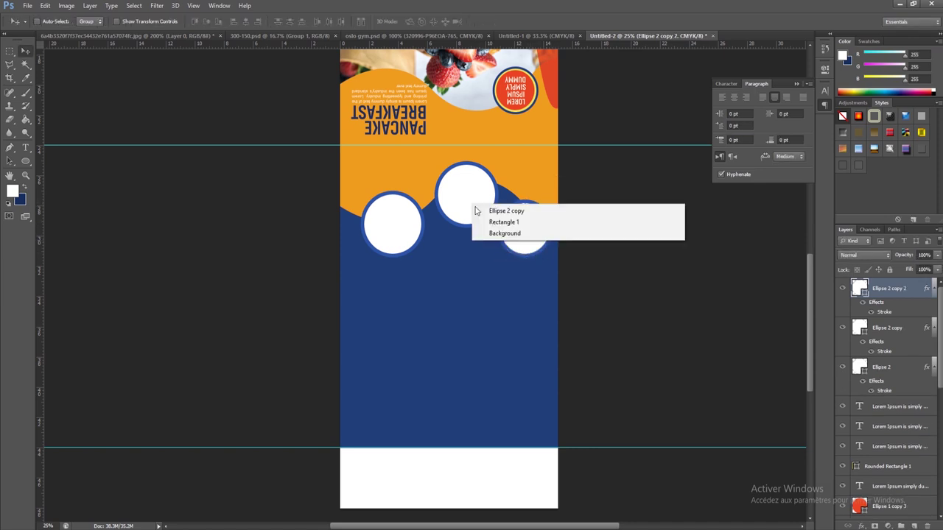
Nudge the middle and right circles into place along the orange-navy wave edge.
right_click(473, 208)
click(481, 212)
drag(468, 206, 411, 221)
right_click(421, 219)
click(424, 219)
right_click(451, 195)
click(462, 199)
drag(476, 206, 467, 206)
right_click(518, 214)
click(526, 221)
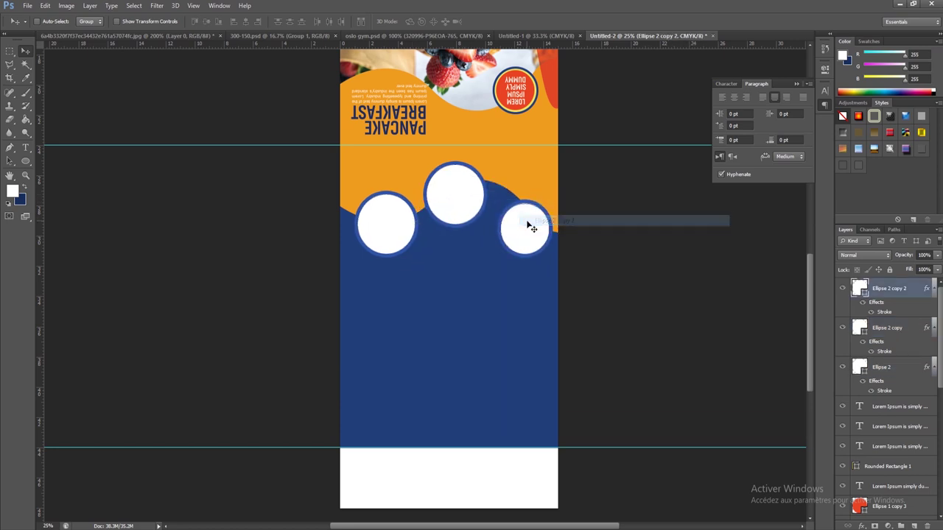
drag(529, 228, 525, 223)
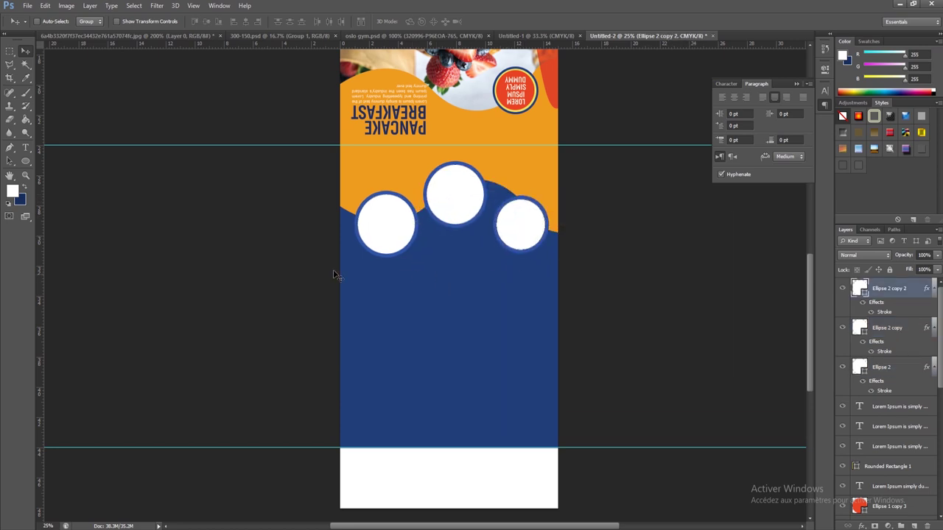
click(25, 147)
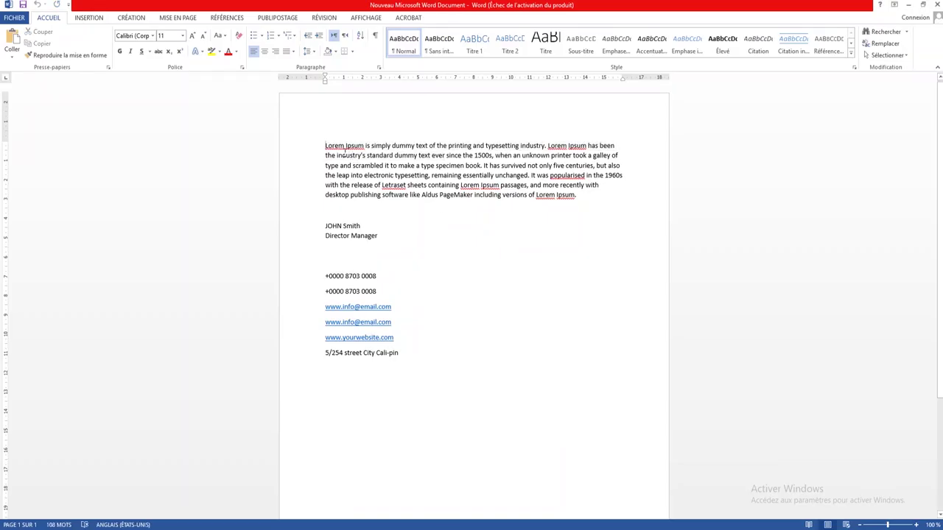
shift+click(483, 166)
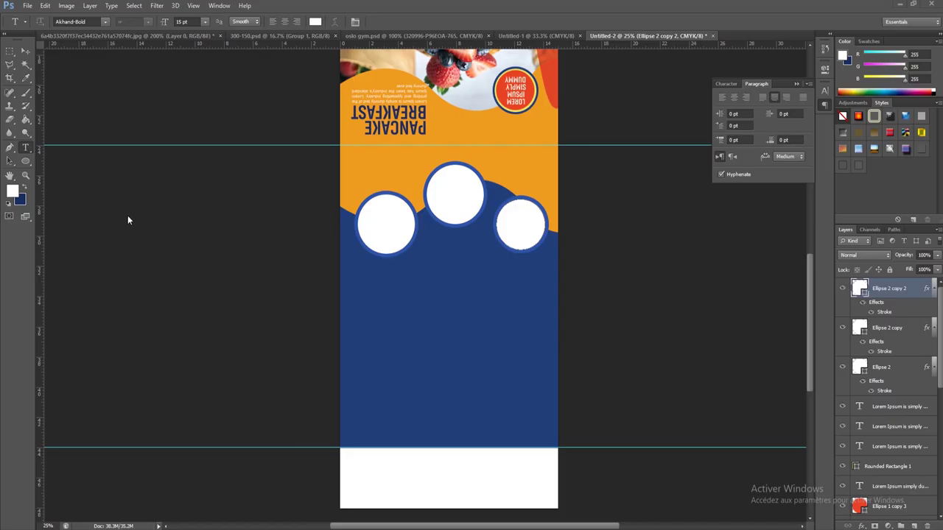
Draw a paragraph text box below the left circle and paste the Lorem Ipsum text.
click(25, 176)
click(458, 312)
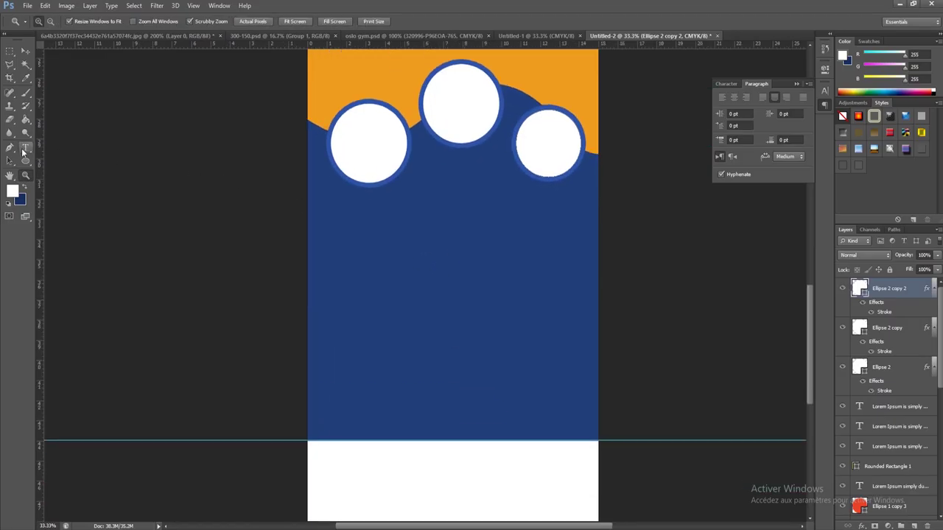
click(24, 149)
drag(331, 212, 452, 299)
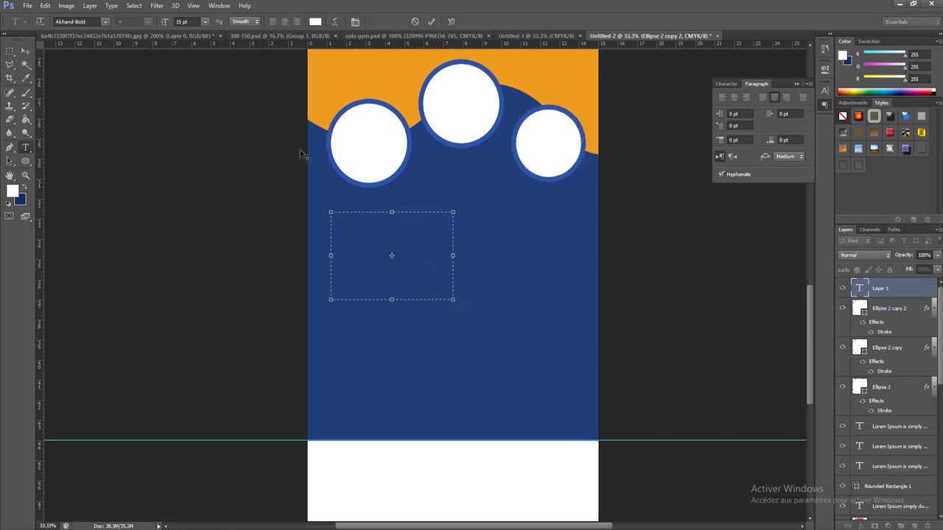
right_click(375, 238)
click(404, 278)
Set the pasted paragraph to Arial 12 pt with auto leading and all caps off.
key(ctrl+a)
click(726, 83)
click(804, 111)
click(801, 122)
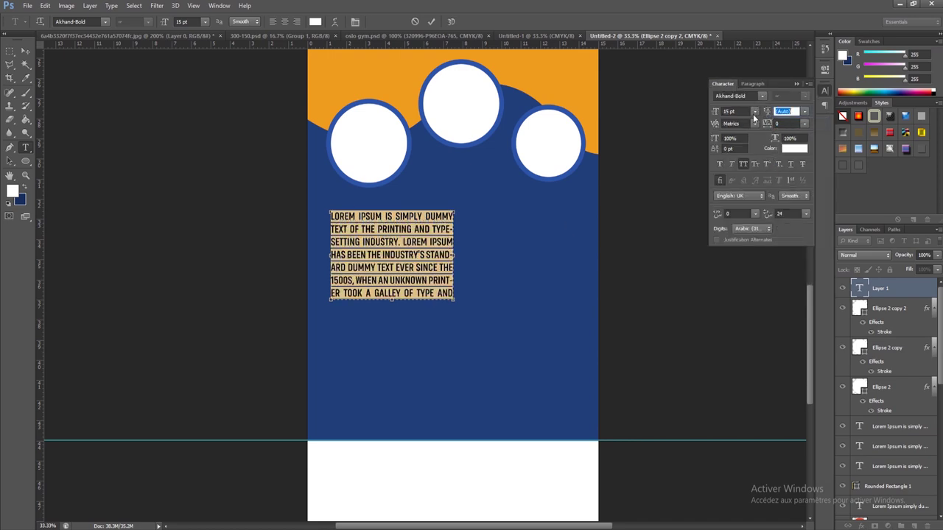
click(743, 164)
click(761, 96)
scroll(762, 280, up, 1)
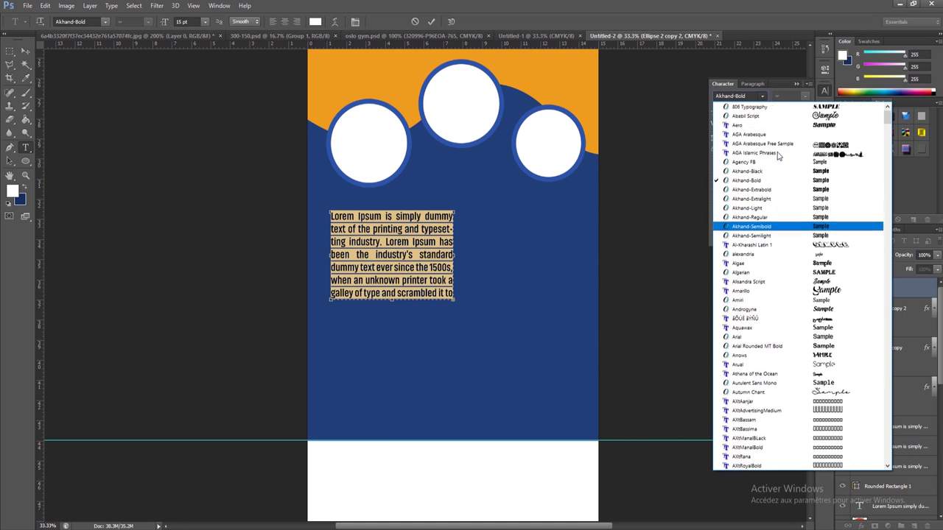
click(739, 337)
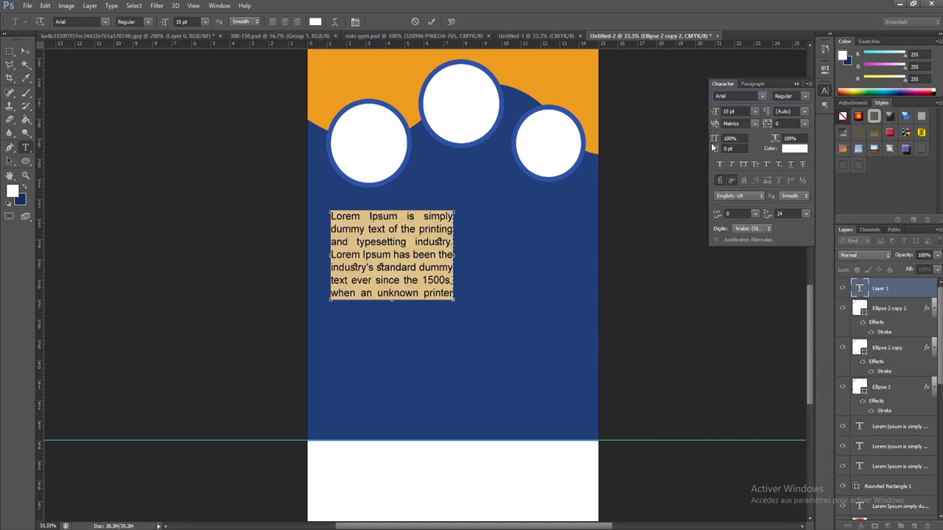
key(Down)
key(Down)
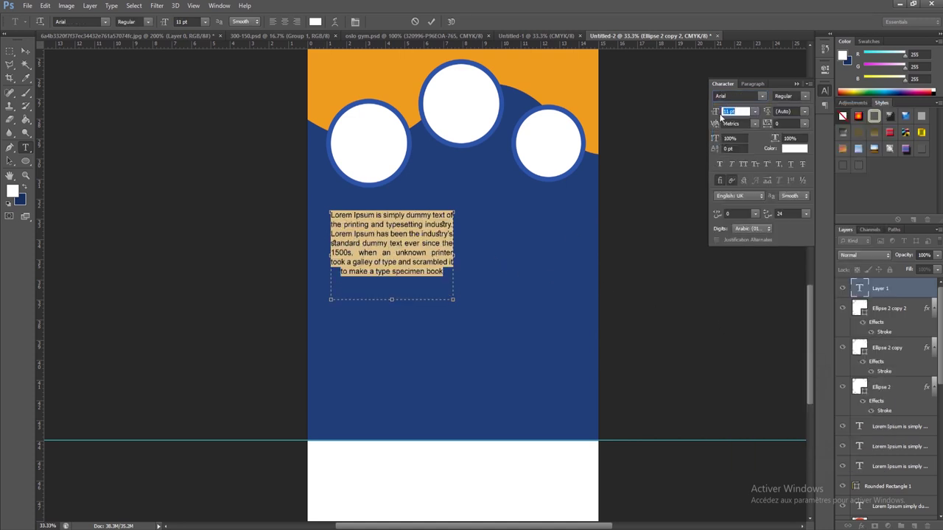
key(Down)
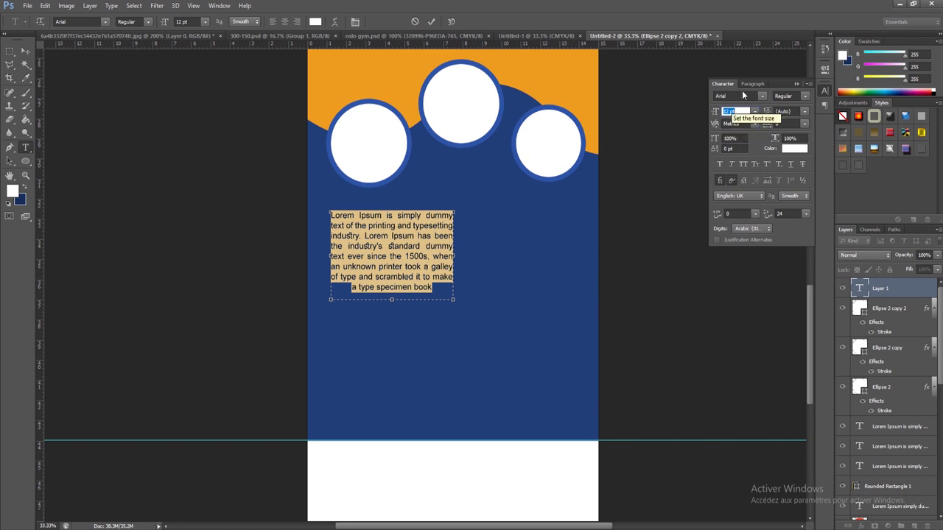
Justify the paragraph with its last line left and enlarge the box to fit.
click(754, 84)
click(722, 98)
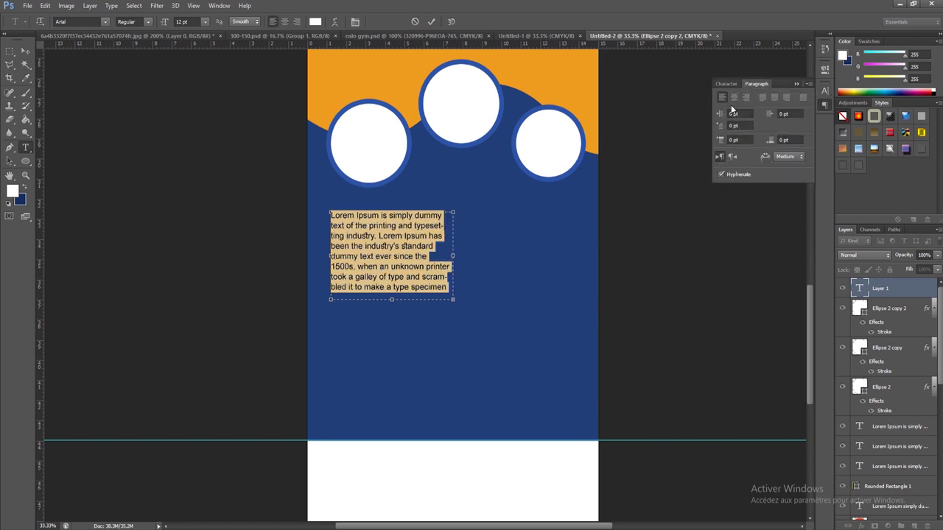
click(726, 84)
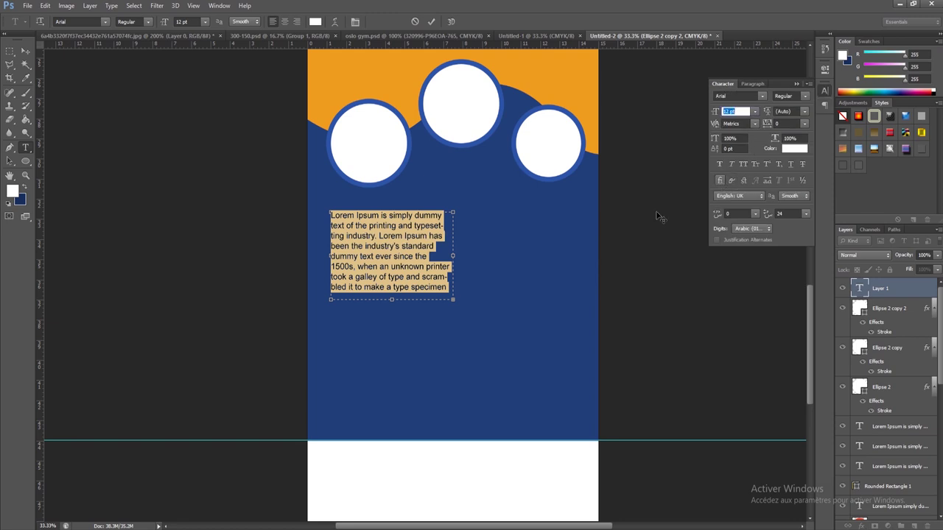
drag(457, 305, 458, 313)
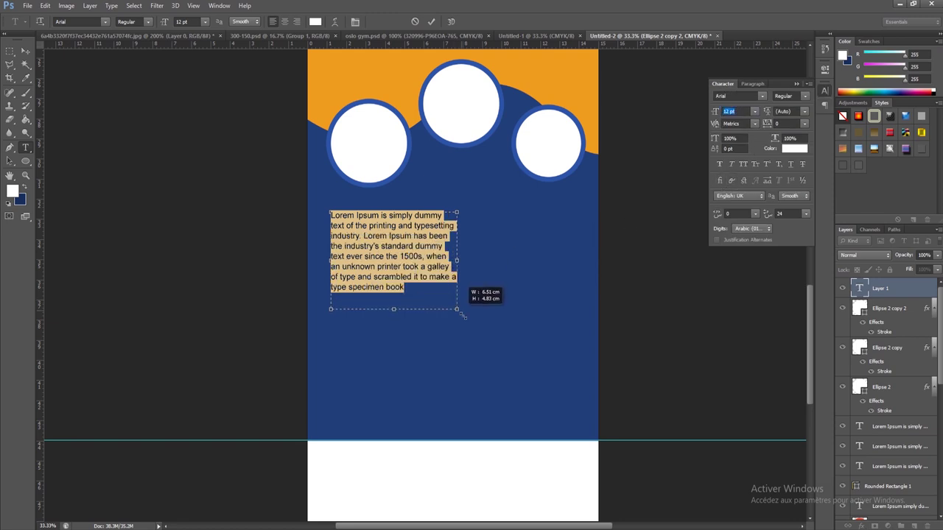
click(754, 84)
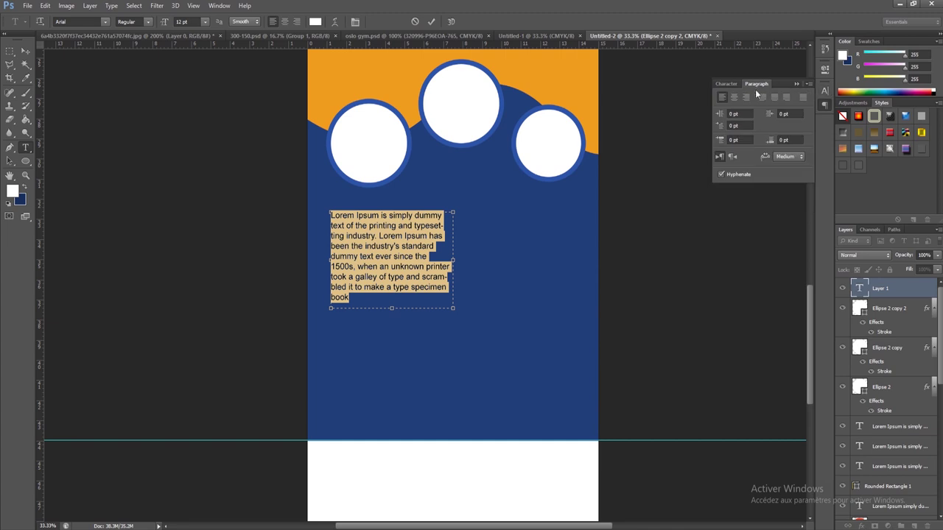
click(762, 97)
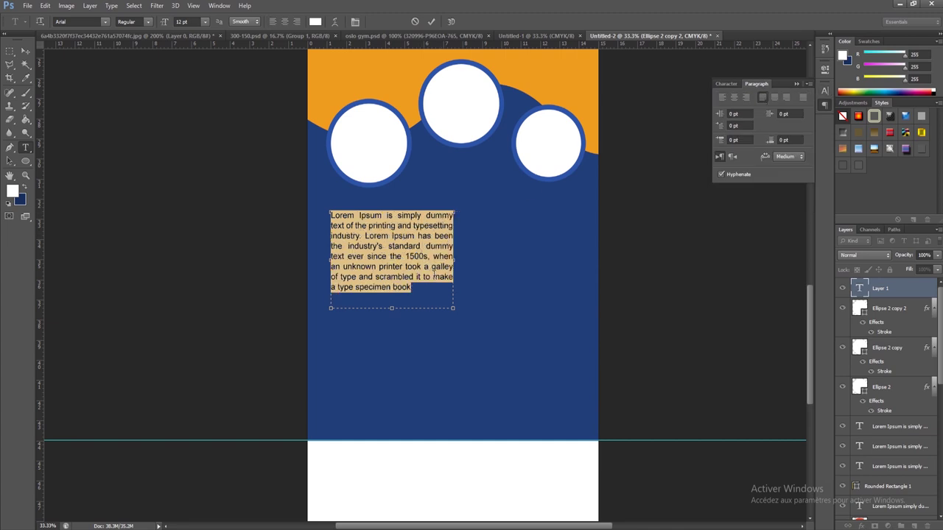
Trim the paragraph so it ends at 'an unknown printer.' and commit it.
drag(424, 293, 404, 274)
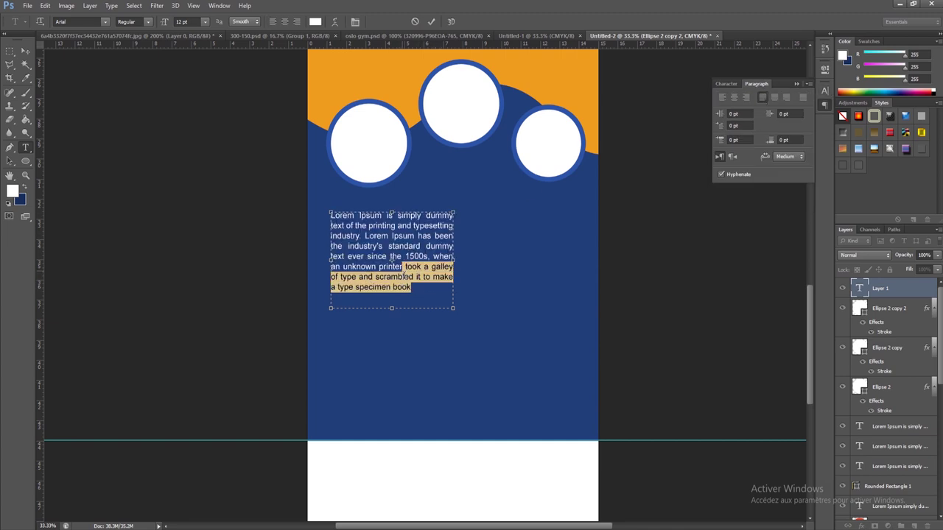
key(BackSpace)
drag(395, 310, 400, 283)
text(.)
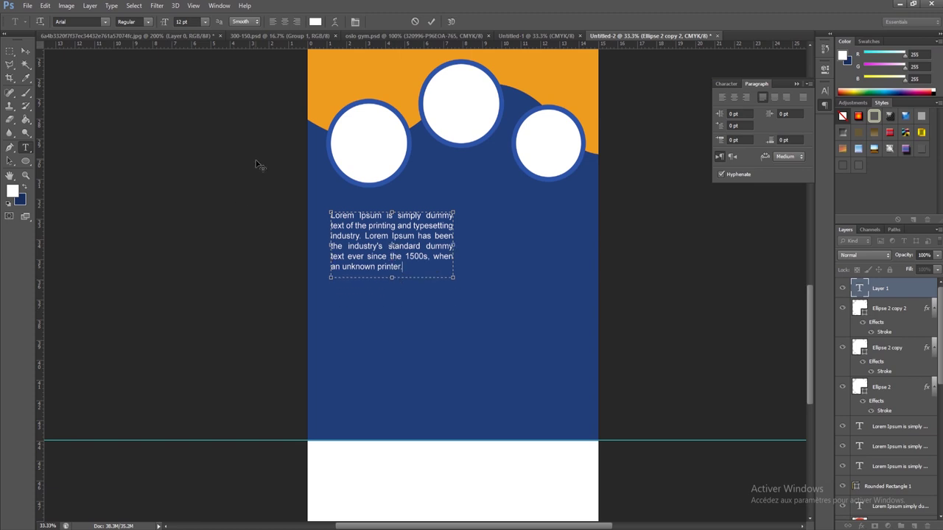
key(ctrl+Return)
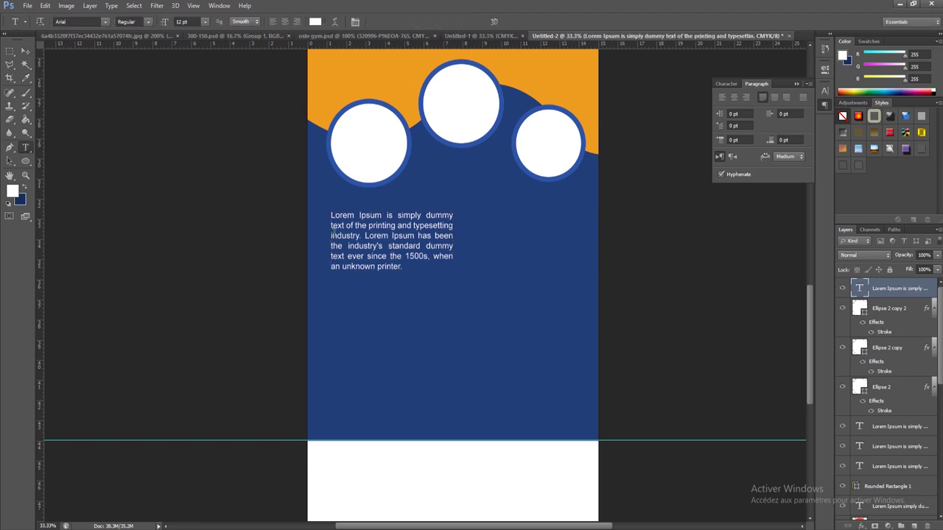
Discard a mistaken paste and copy 'Lorem Ipsum is simply' from the Word document.
right_click(346, 208)
click(368, 251)
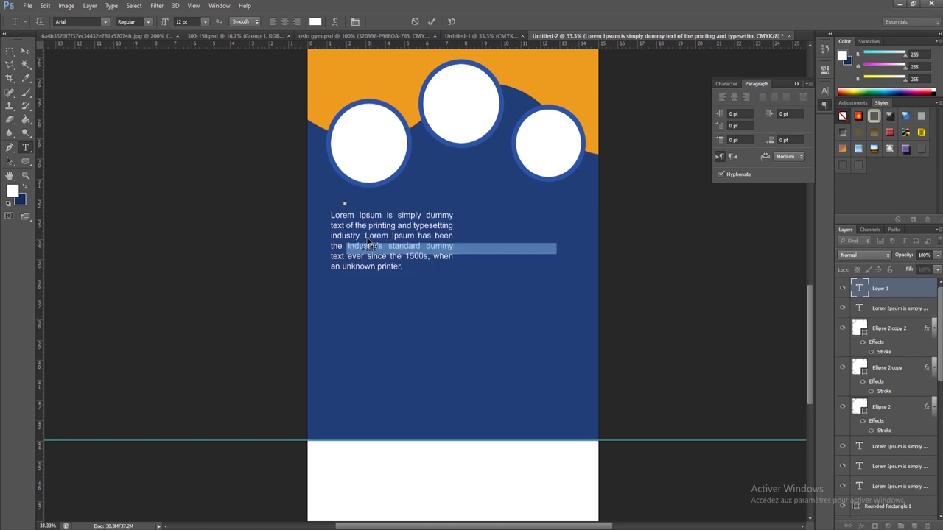
key(ctrl+a)
key(BackSpace)
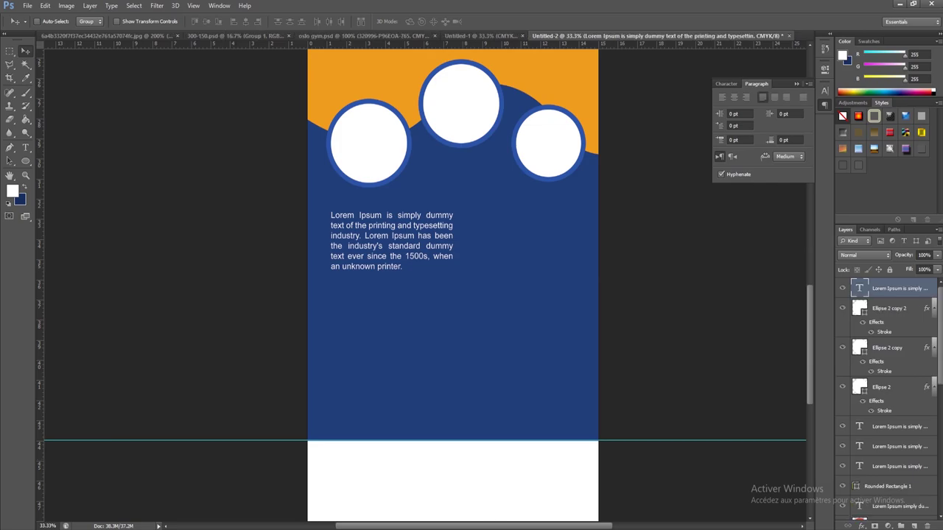
key(alt+Tab)
click(333, 153)
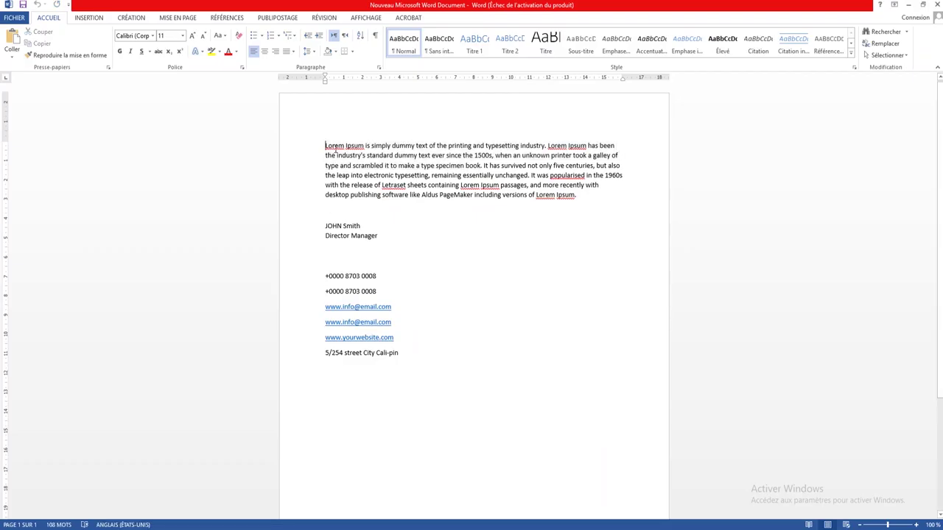
drag(335, 148, 390, 146)
click(42, 44)
key(alt+Tab)
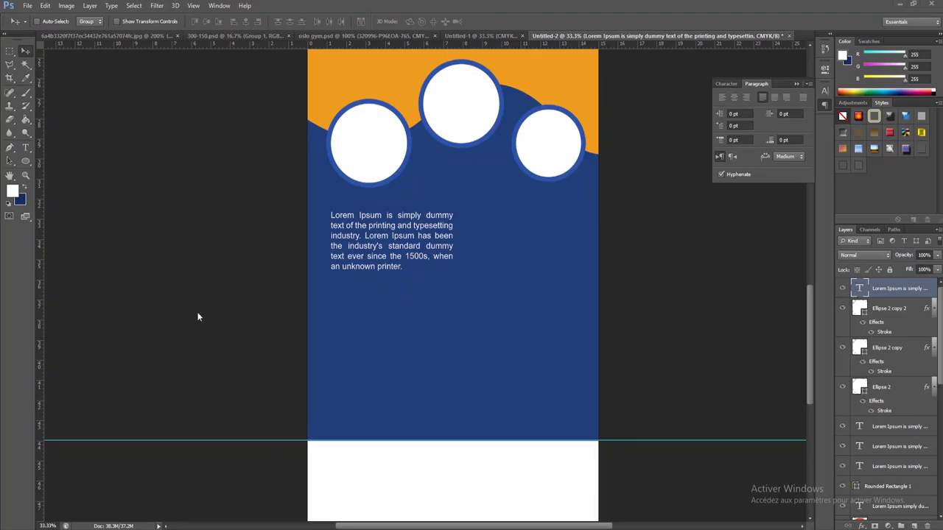
click(25, 148)
Paste 'Lorem Ipsum is simply' as a new text line above the paragraph.
click(348, 205)
right_click(348, 204)
click(376, 250)
key(ctrl+a)
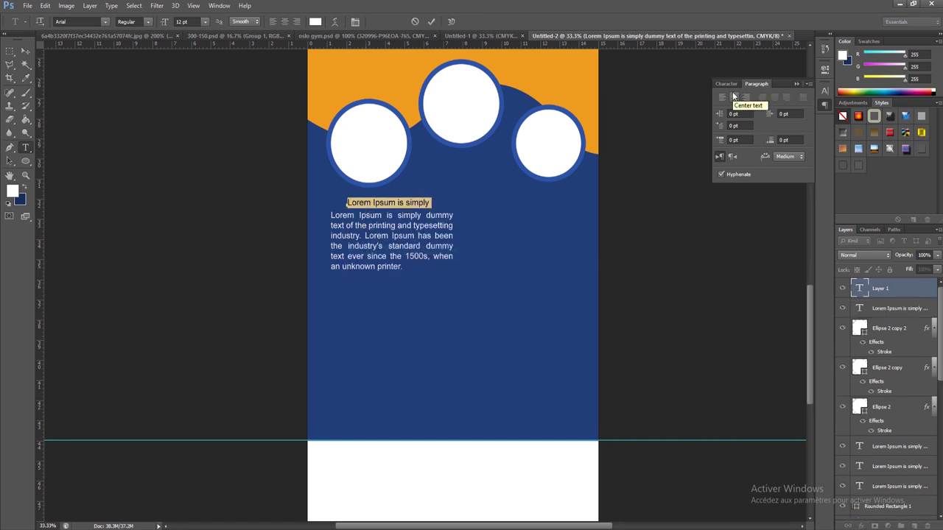
Style the heading Akhand-Extrabold 16 pt all caps and nudge it left above the paragraph.
key(ctrl+t)
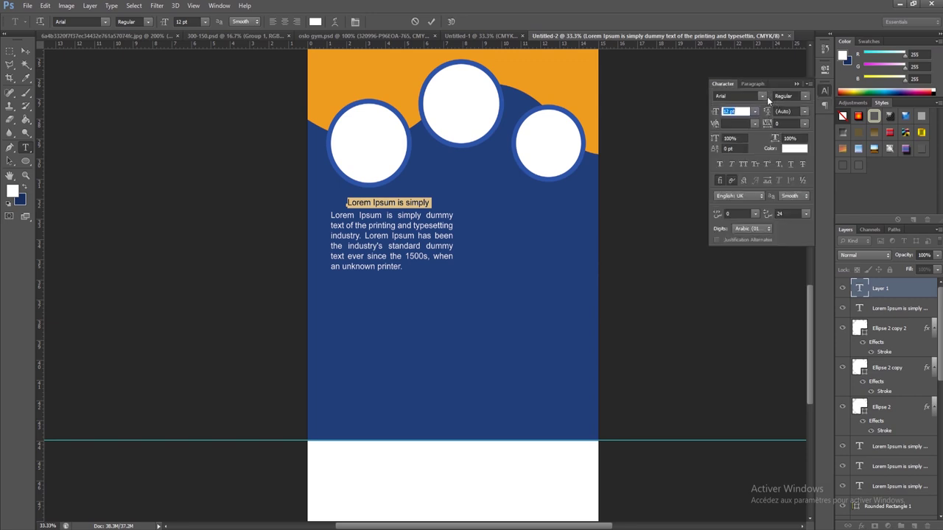
click(763, 97)
scroll(811, 184, up, 5)
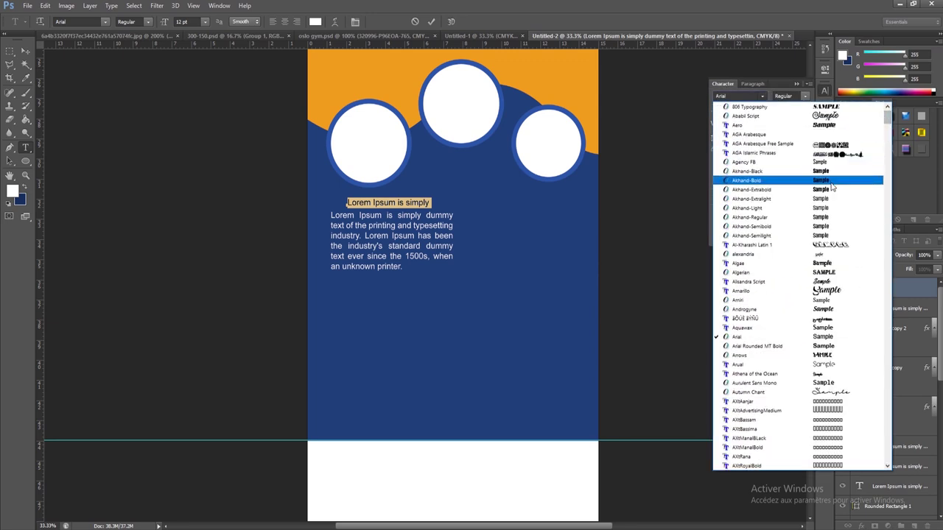
click(831, 189)
click(744, 163)
key(Up)
key(Up)
key(Up)
key(Up)
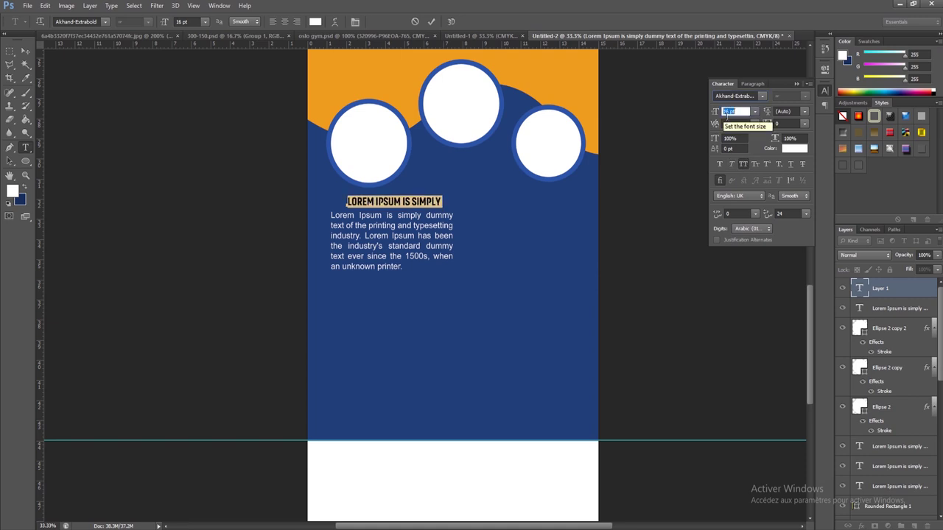
click(24, 52)
drag(384, 206, 376, 208)
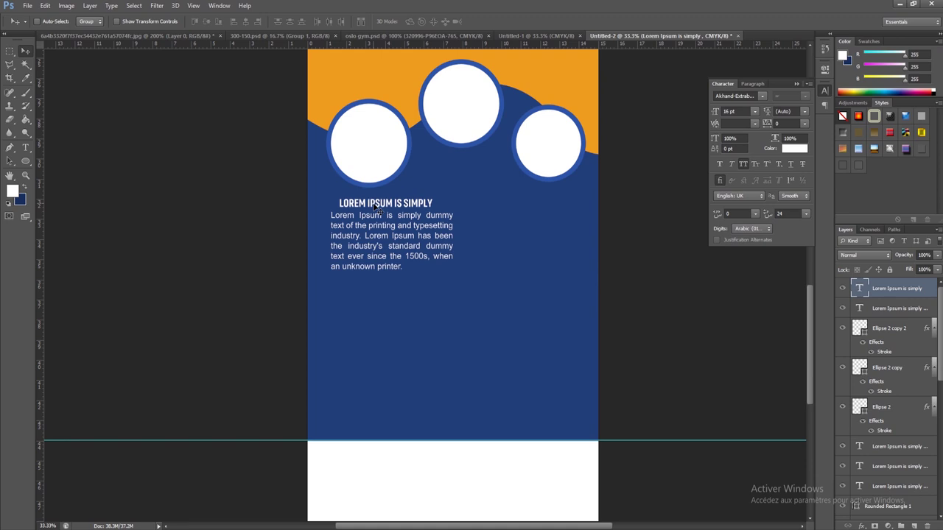
Duplicate the heading and paragraph to the right, then scale all four text blocks to about 91%.
shift+click(895, 308)
click(795, 83)
drag(386, 221, 517, 218)
shift+click(874, 354)
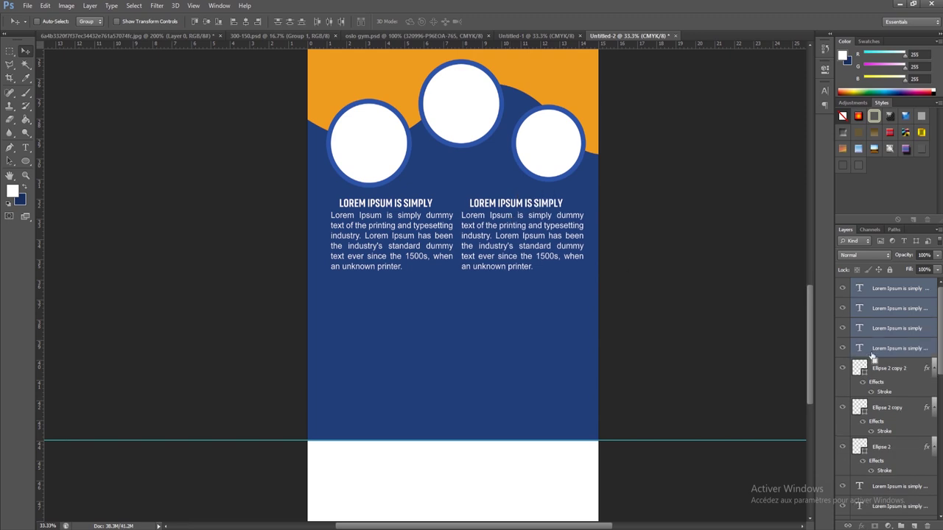
key(ctrl+t)
drag(584, 278, 542, 257)
key(Return)
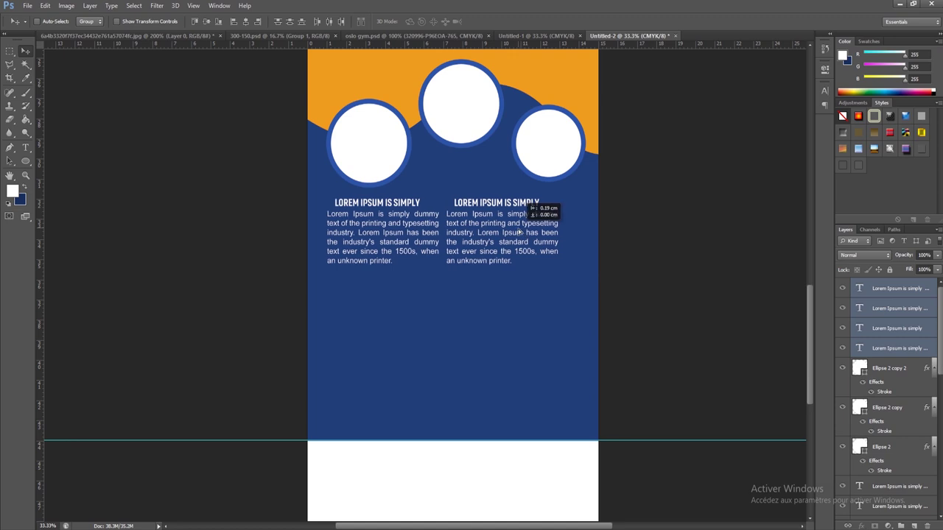
Move the right-hand text column farther right, then nudge both columns slightly right.
click(905, 298)
shift+click(905, 308)
drag(536, 234, 556, 234)
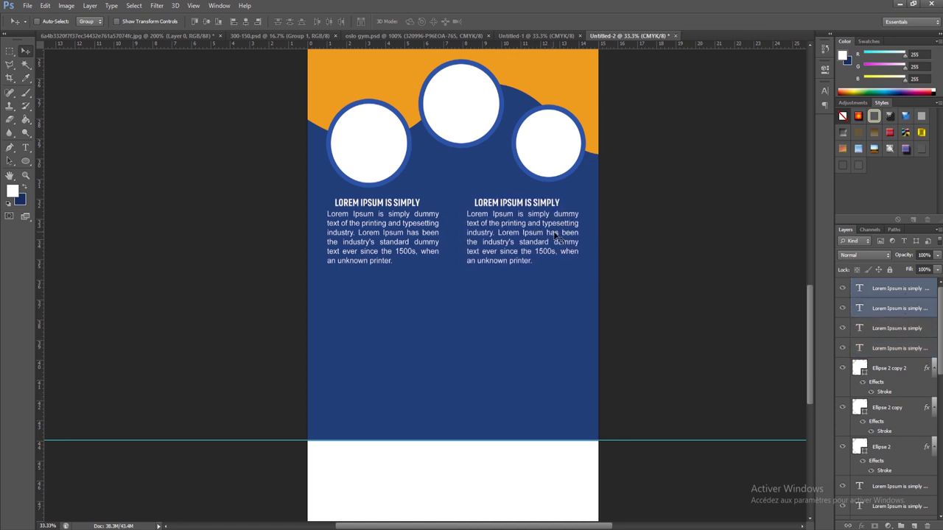
shift+click(880, 348)
key(Right)
key(Right)
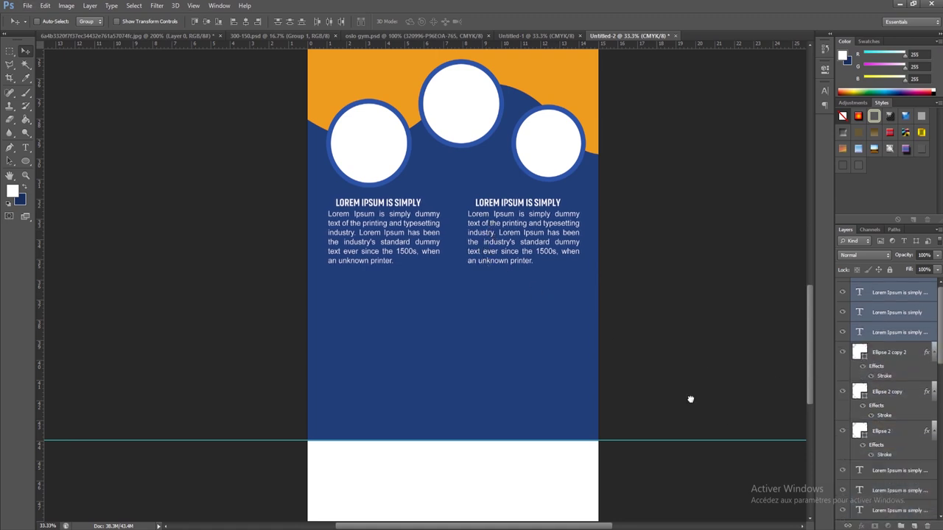
Alt-drag copies of the two text columns downward to form second and third rows.
drag(525, 230, 521, 310)
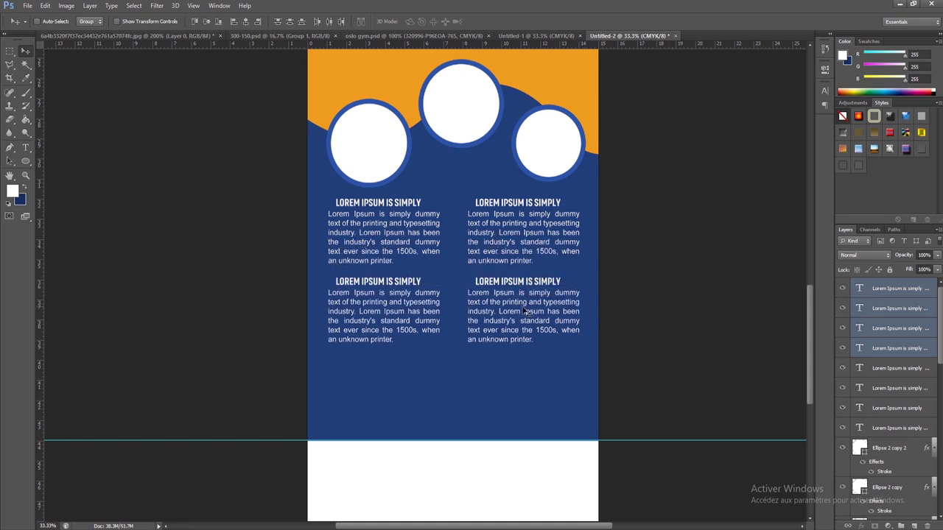
right_click(401, 316)
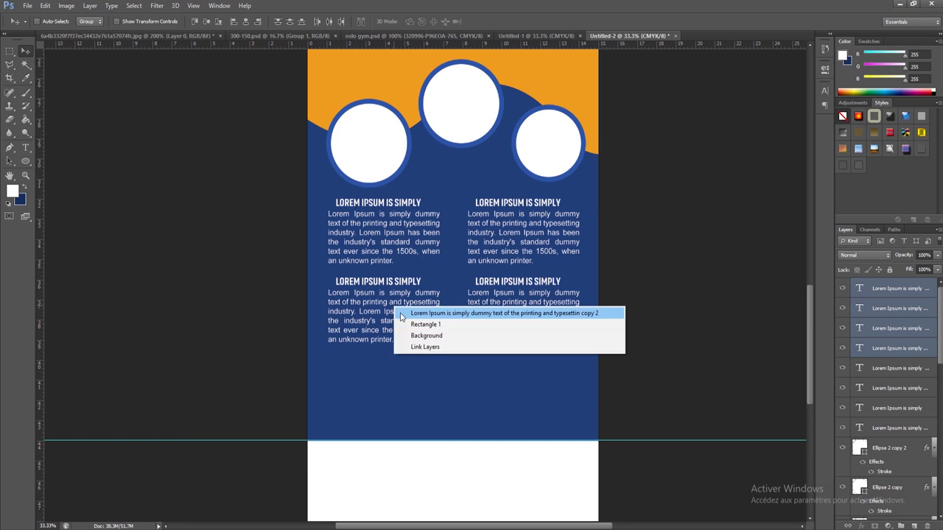
click(660, 20)
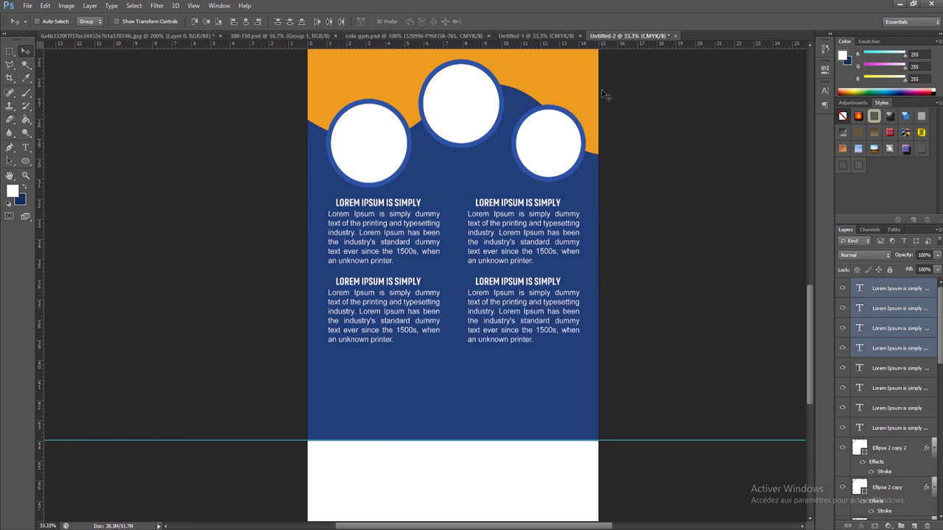
drag(518, 292, 522, 375)
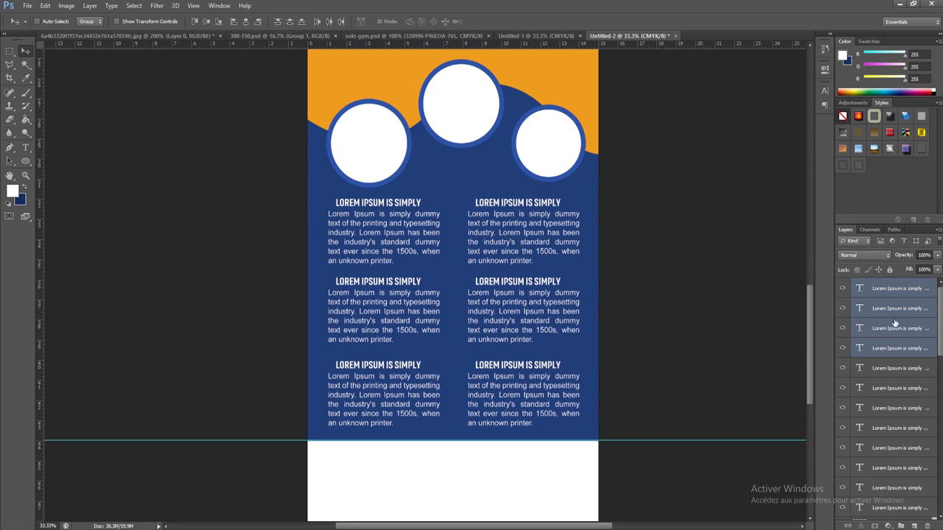
Shrink all six text blocks to about 94% to fit the navy panel.
scroll(902, 296, down, 3)
shift+click(899, 408)
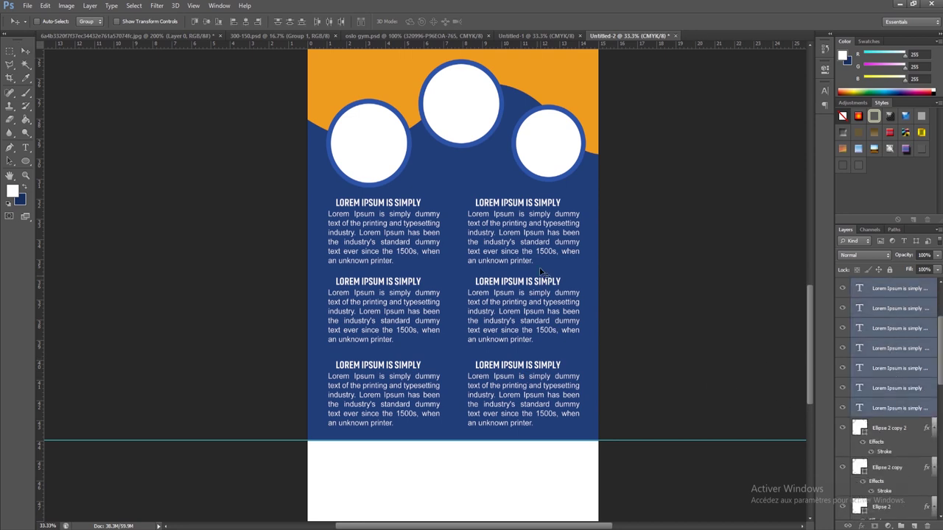
key(ctrl+t)
drag(578, 199, 573, 207)
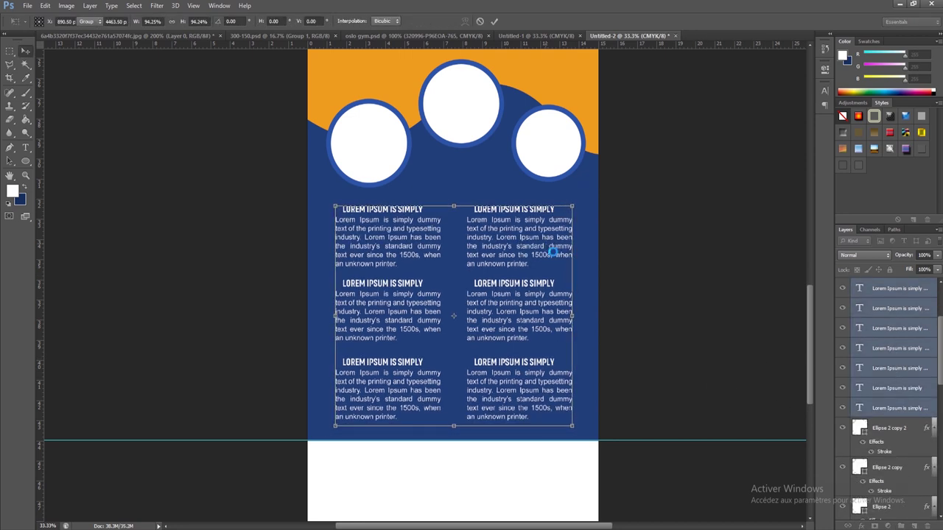
key(Return)
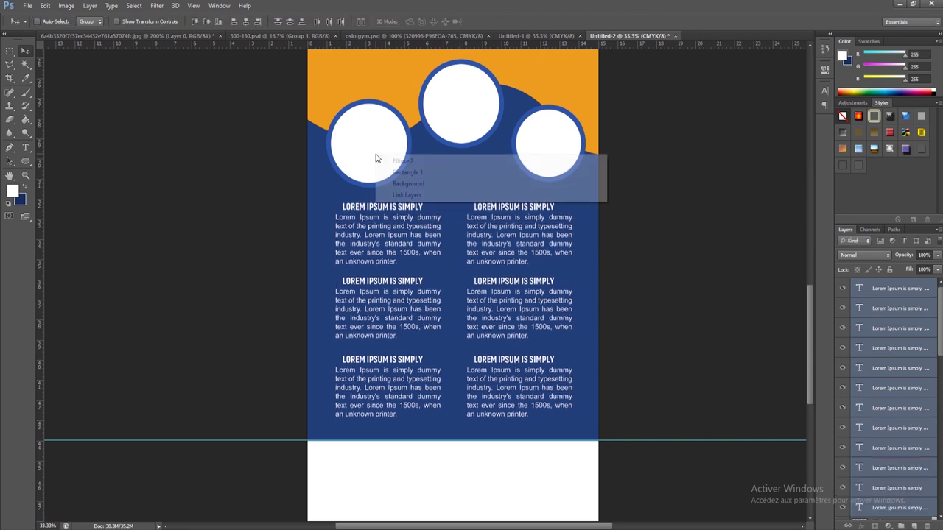
Place the juice photo over the left circle and clip it inside that circle.
ctrl+click(375, 154)
key(alt+Tab)
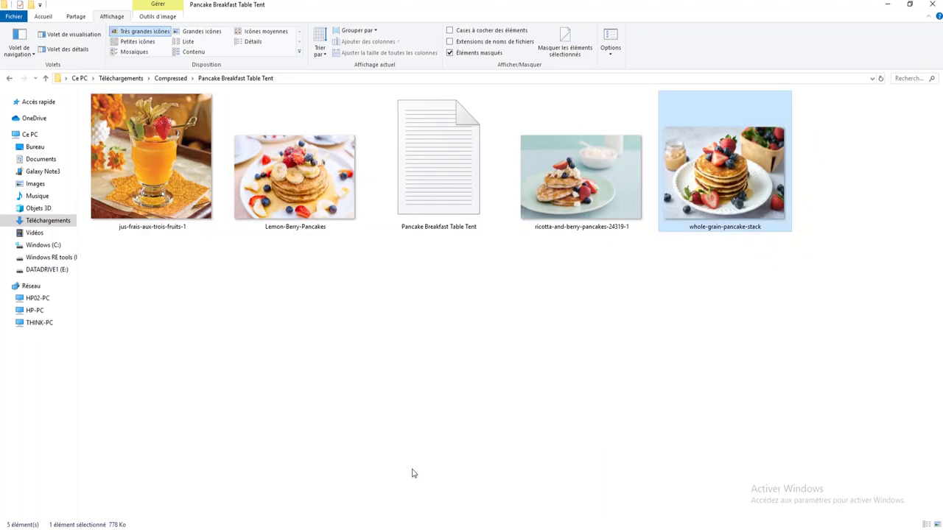
mouse_move(185, 188)
mouse_down()
mouse_move(329, 509)
mouse_move(390, 180)
mouse_up()
key(alt+Tab)
mouse_move(570, 136)
mouse_down()
mouse_move(456, 220)
mouse_move(409, 131)
mouse_up()
key(Return)
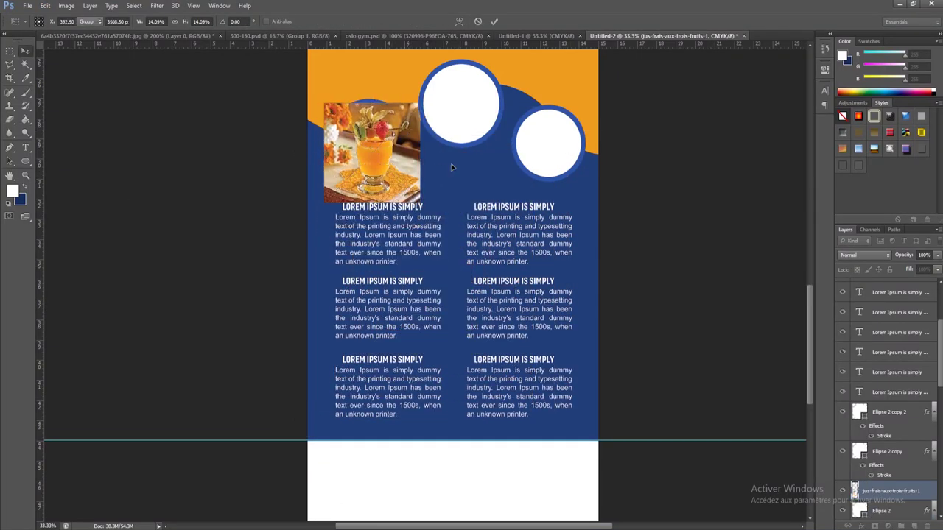
alt+click(895, 497)
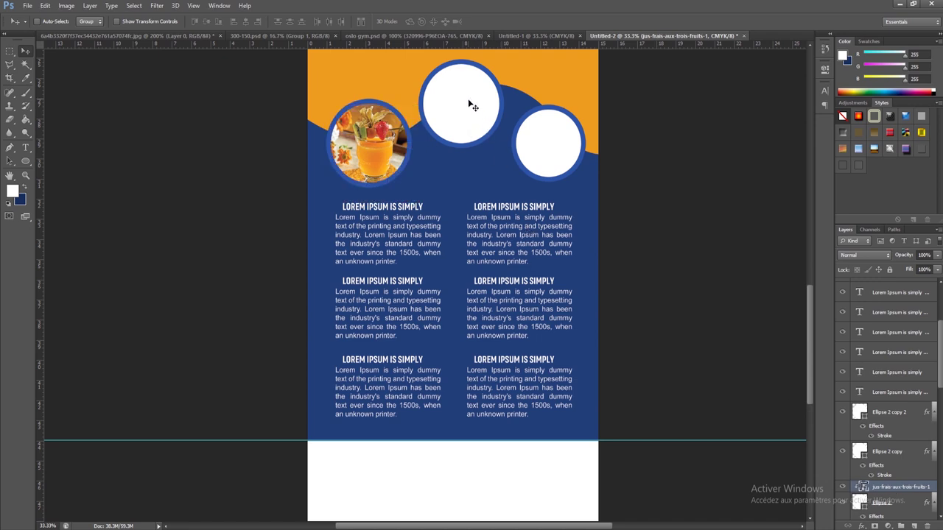
Place the ricotta pancake photo over the top circle and clip it inside.
key(alt+Tab)
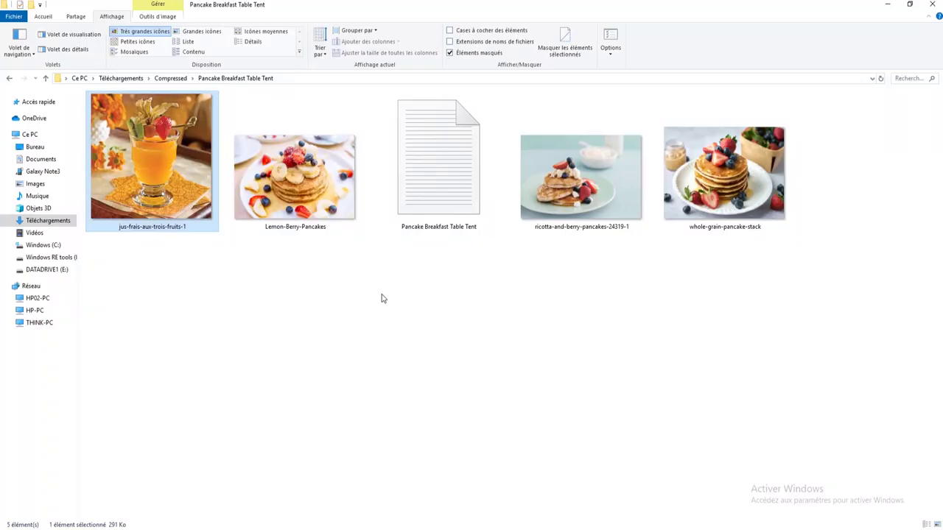
mouse_move(575, 177)
mouse_down()
mouse_move(320, 526)
mouse_move(467, 284)
mouse_move(481, 227)
mouse_up()
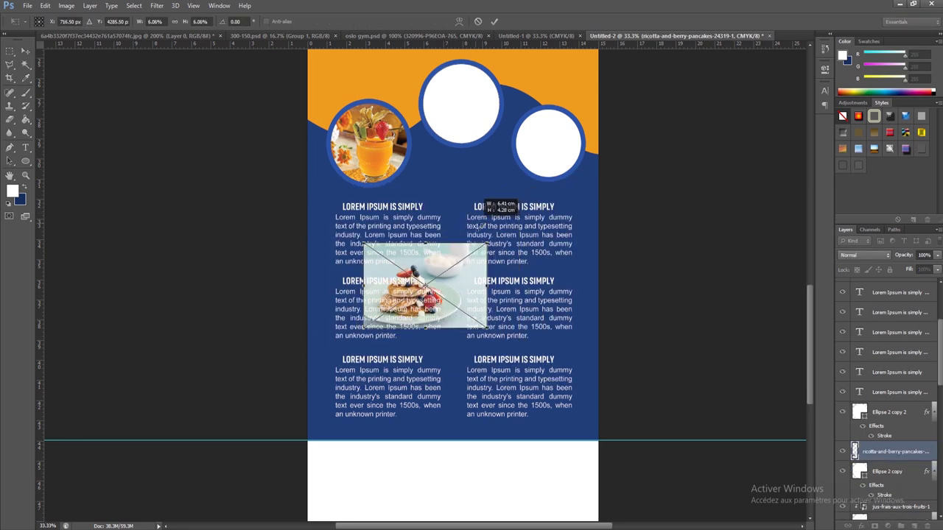
drag(434, 288, 488, 105)
key(Return)
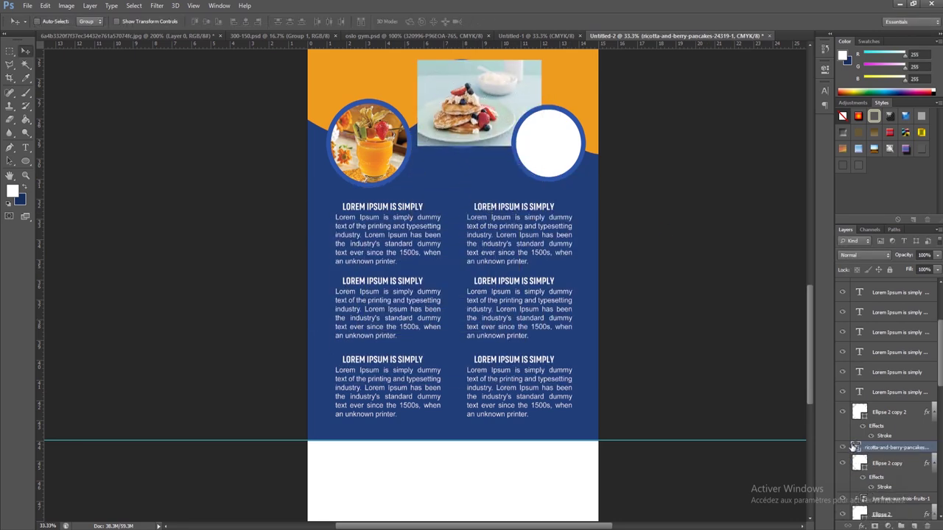
alt+click(890, 455)
right_click(551, 147)
click(568, 152)
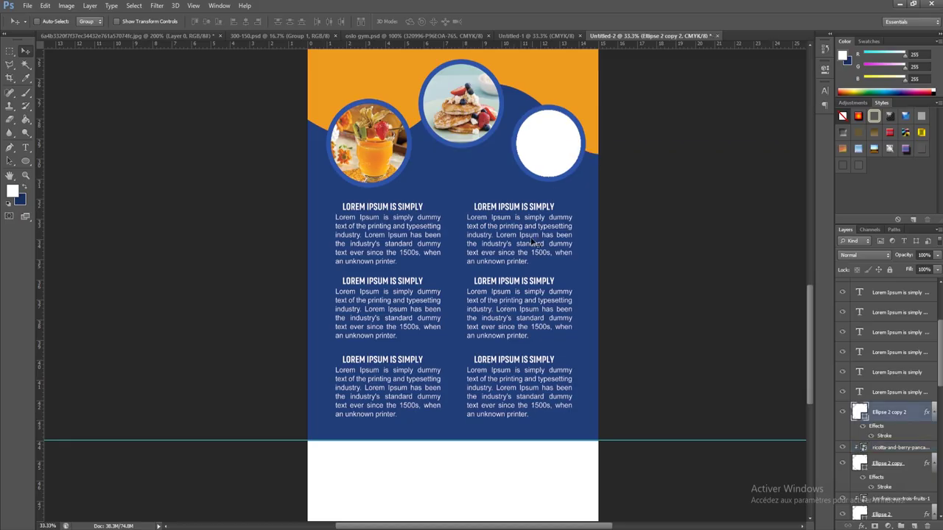
Place the Lemon-Berry-Pancakes photo on the right circle as a clipping mask.
key(alt+Tab)
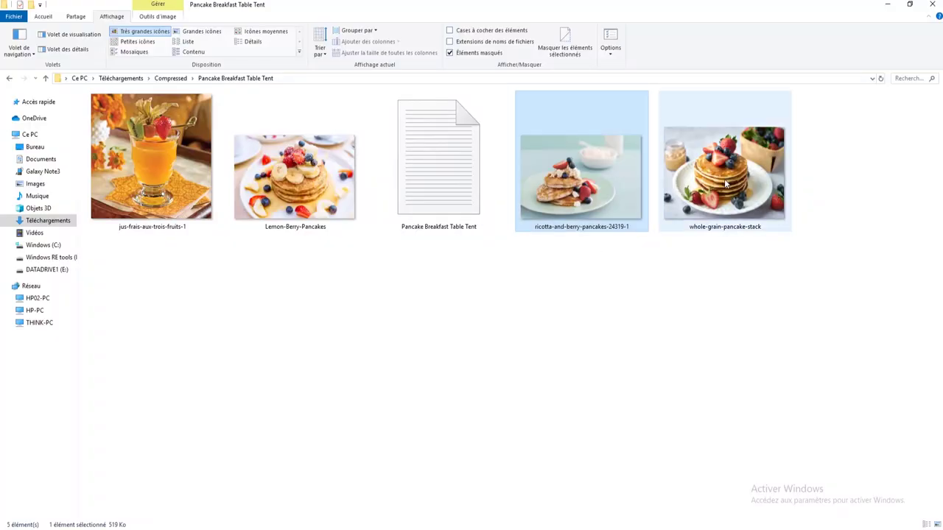
mouse_move(354, 187)
mouse_down()
mouse_move(326, 525)
mouse_move(518, 291)
mouse_up()
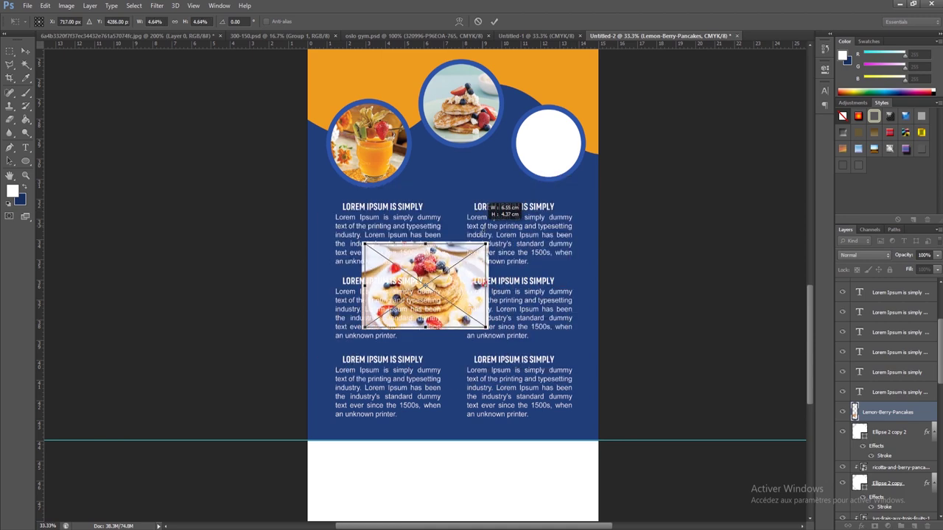
drag(441, 272, 567, 132)
key(Return)
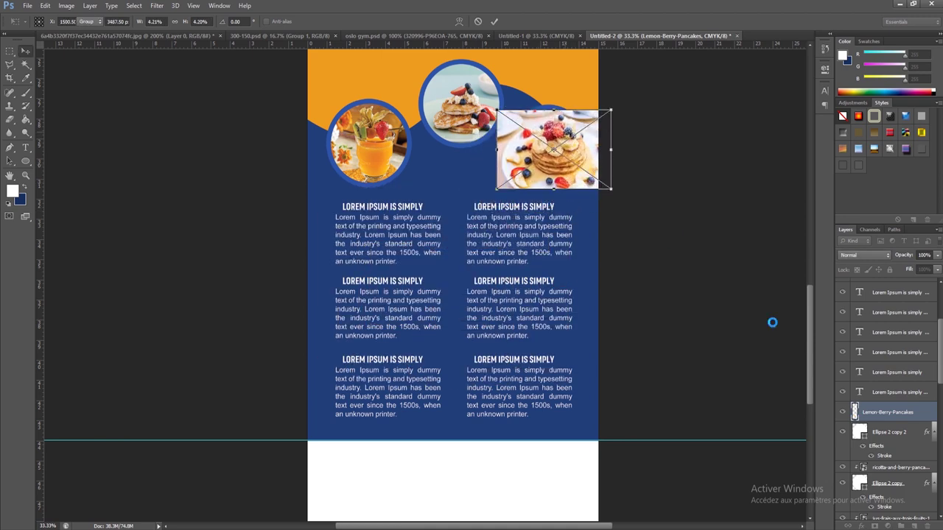
right_click(875, 406)
click(847, 169)
Resize and recentre the Lemon-Berry-Pancakes photo to fit the right circle.
drag(556, 147, 549, 140)
key(ctrl+t)
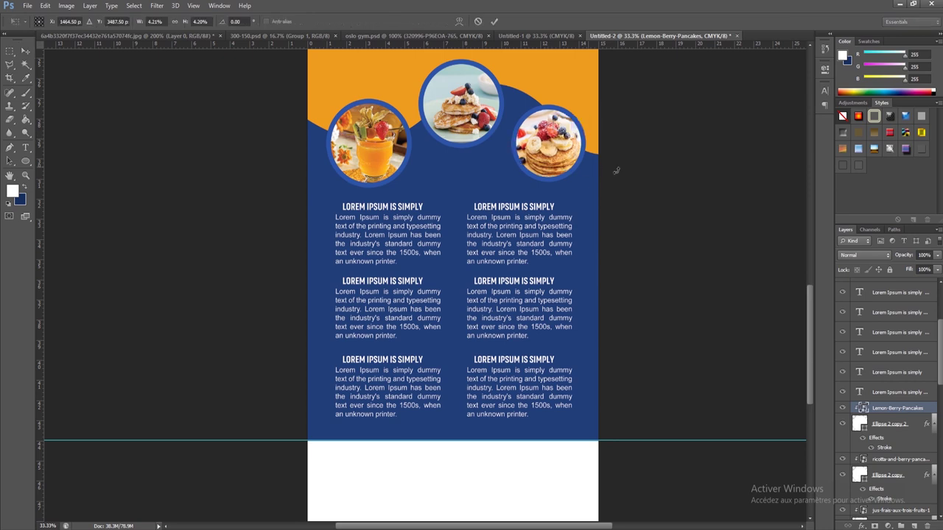
drag(594, 180, 592, 178)
drag(491, 112, 493, 113)
drag(564, 174, 570, 170)
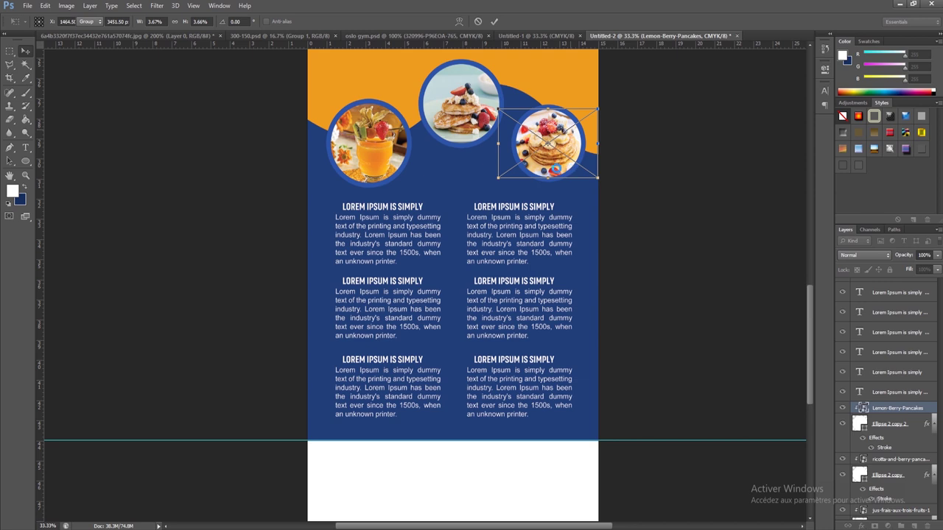
key(Return)
Shrink the ricotta and juice photos to fit their circles, then fit the document on screen.
click(899, 459)
key(ctrl+t)
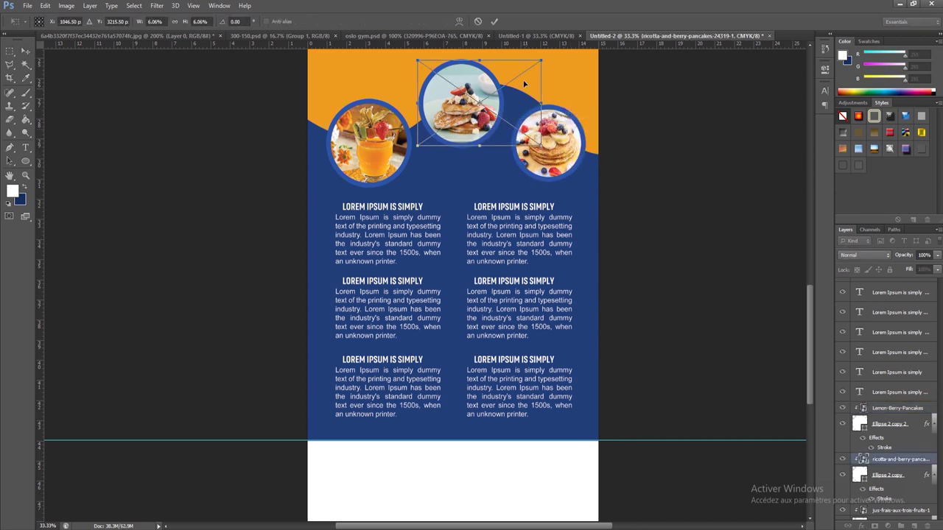
drag(544, 59, 538, 62)
key(Return)
right_click(385, 153)
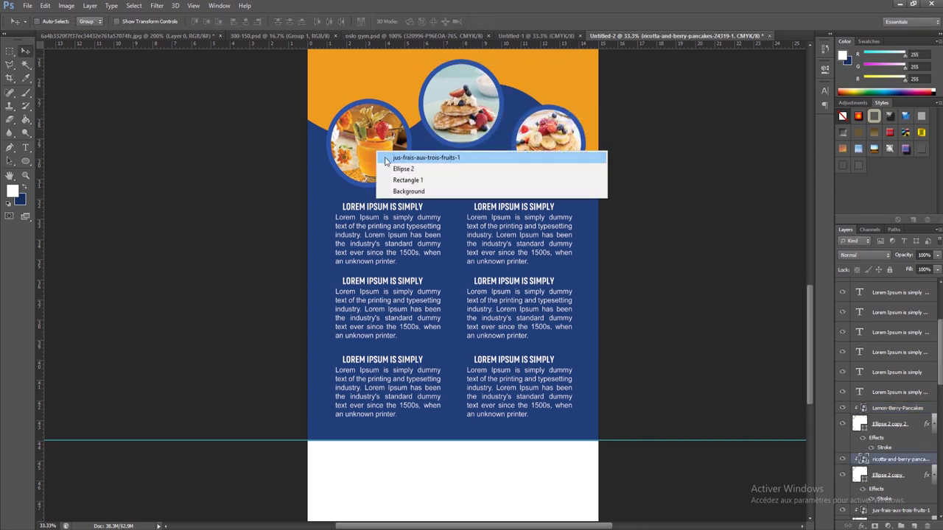
click(385, 156)
key(ctrl+t)
drag(423, 208, 394, 159)
key(Return)
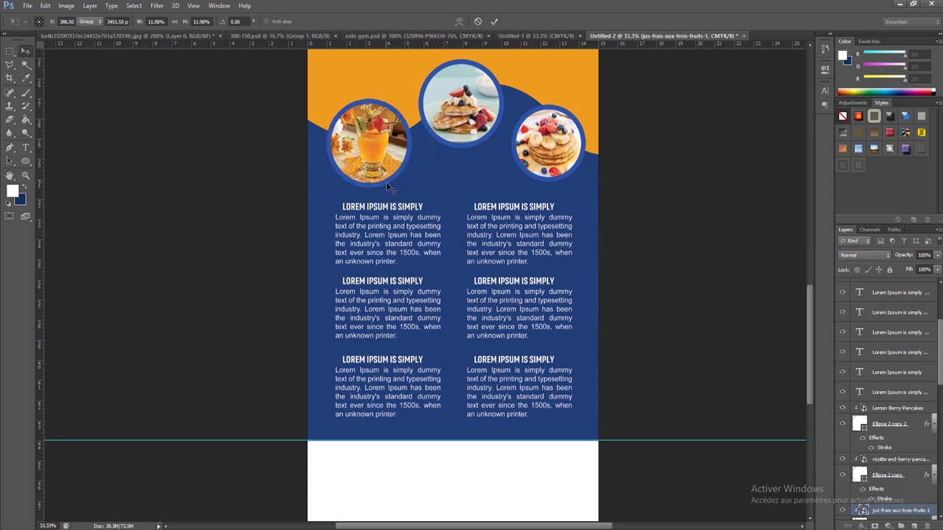
click(193, 5)
click(210, 99)
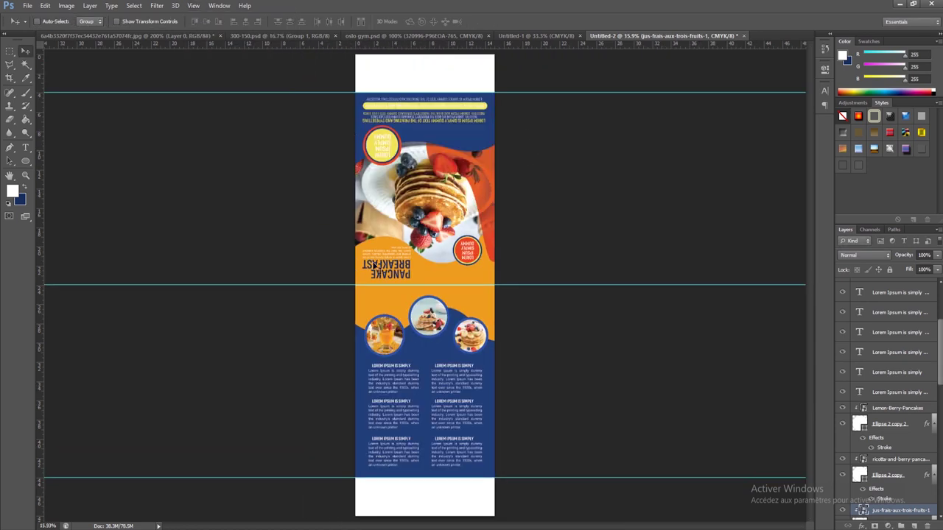
Rotate the entire canvas 180° with Image > Image Rotation.
click(187, 5)
click(66, 6)
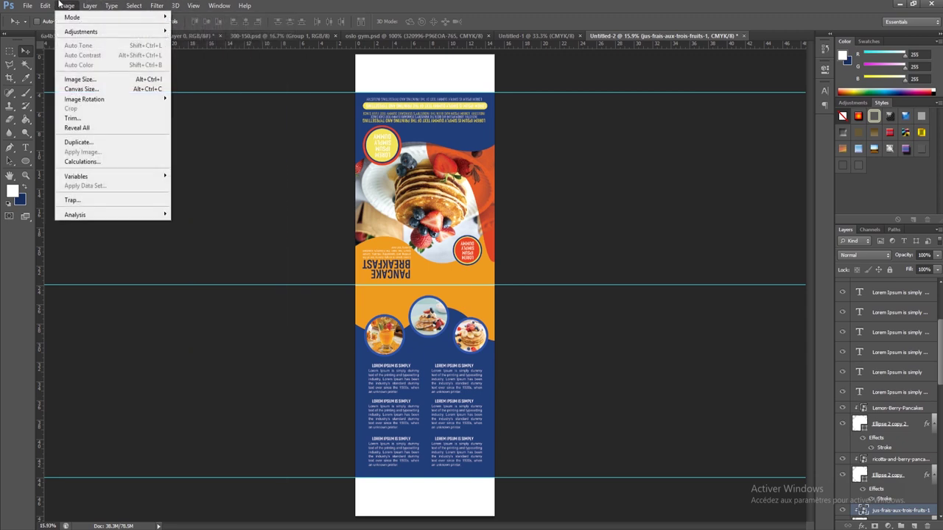
click(182, 98)
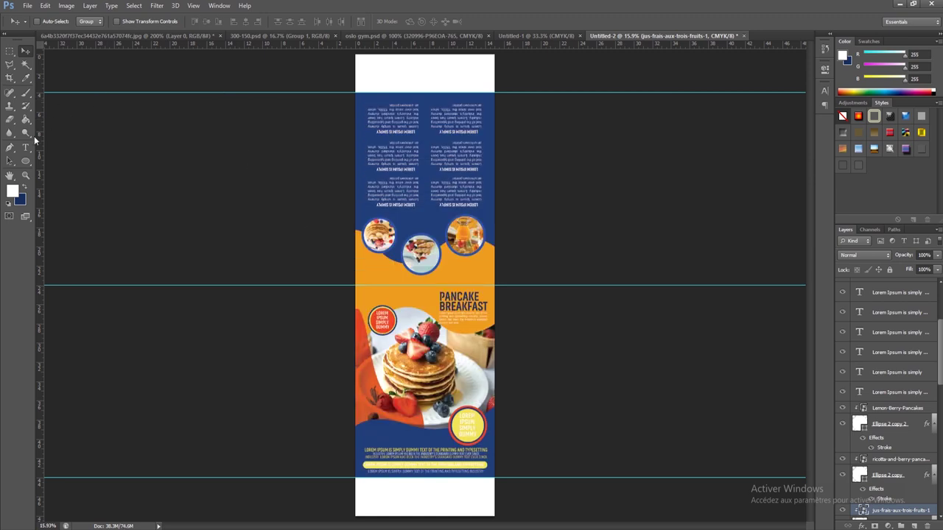
Zoom in on the upright PANCAKE BREAKFAST front panel.
key(z)
click(375, 312)
scroll(452, 271, down, 3)
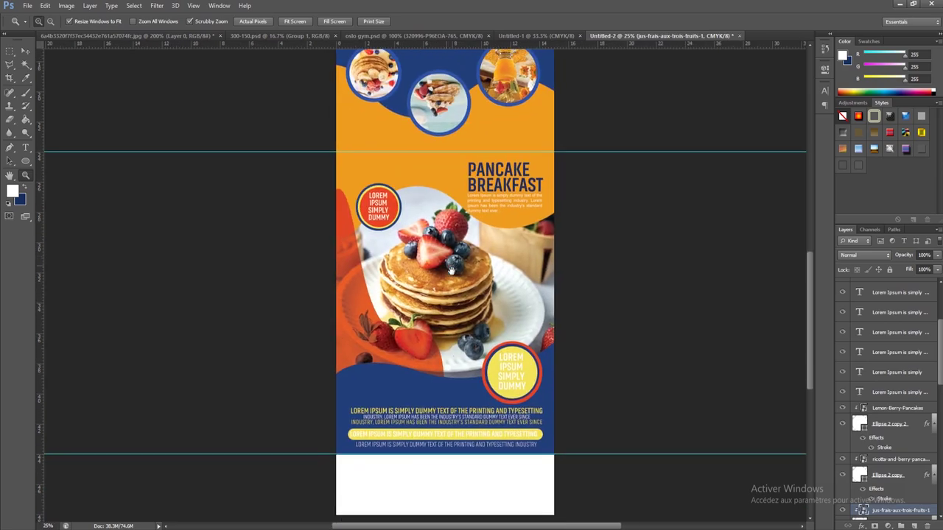